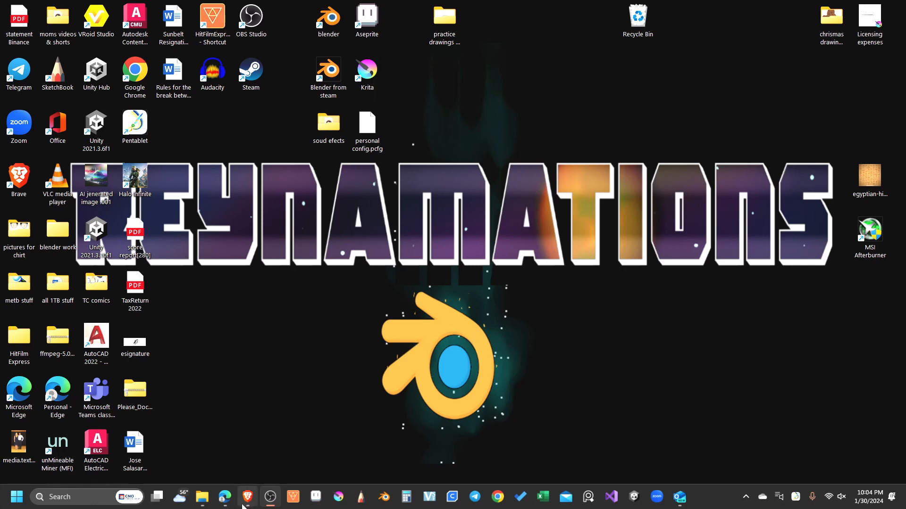
# Launch Blender and start a new 2D Animation file
pyautogui.moveTo(244, 504)
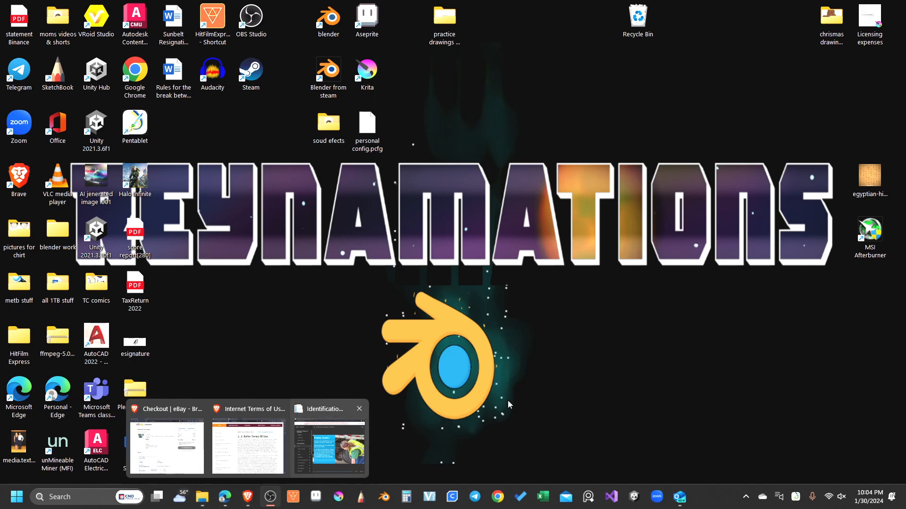
pyautogui.click(386, 496)
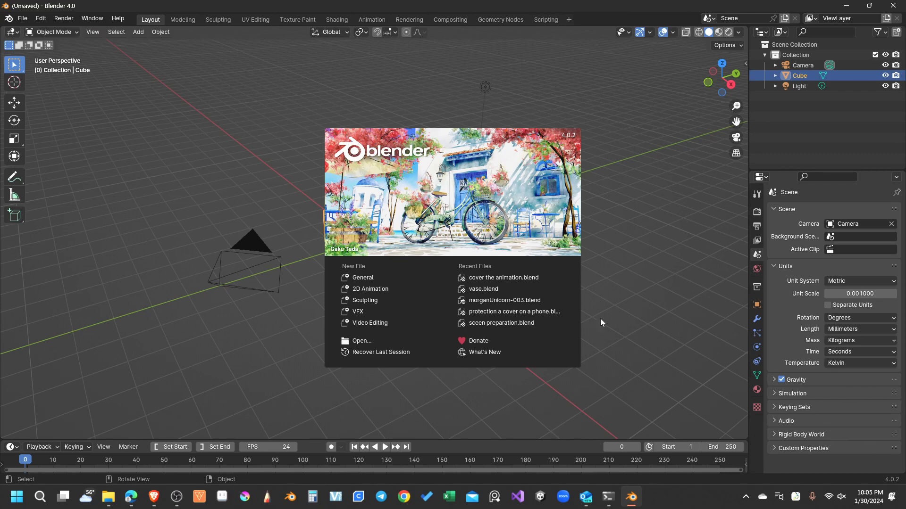
pyautogui.click(609, 240)
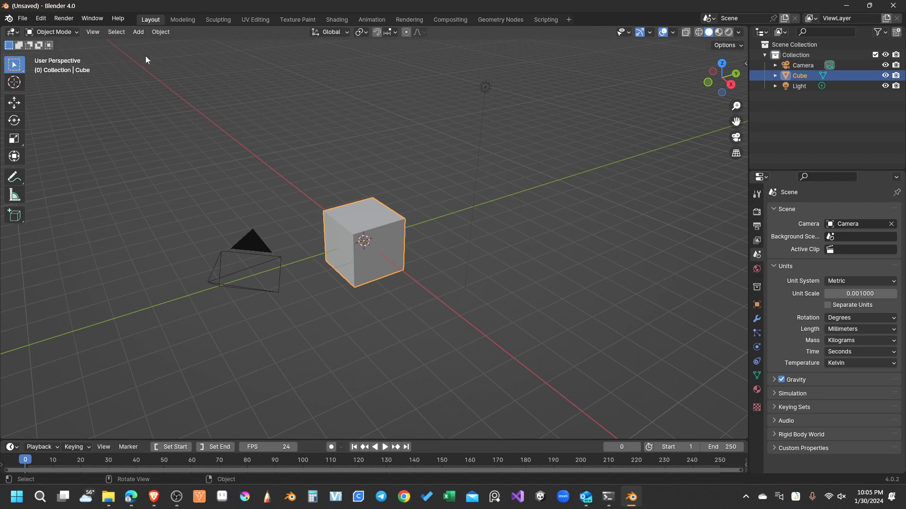
pyautogui.click(23, 18)
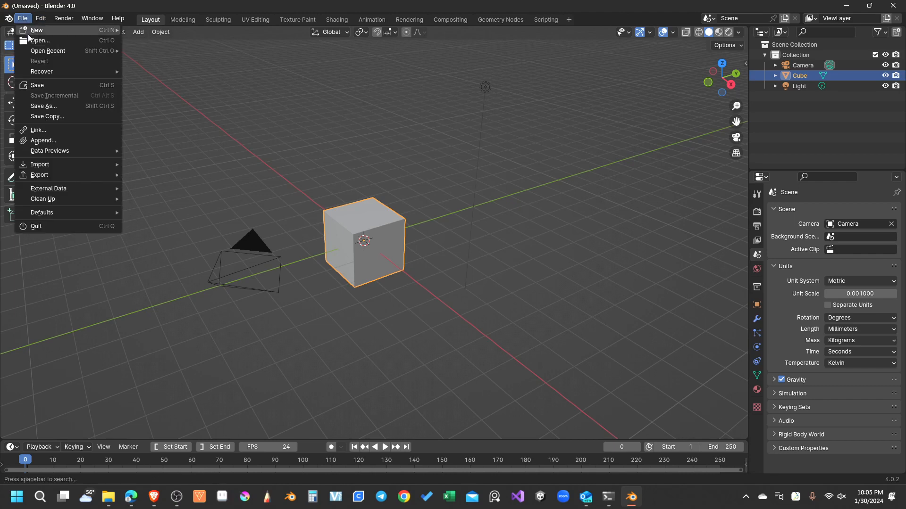
pyautogui.moveTo(49, 35)
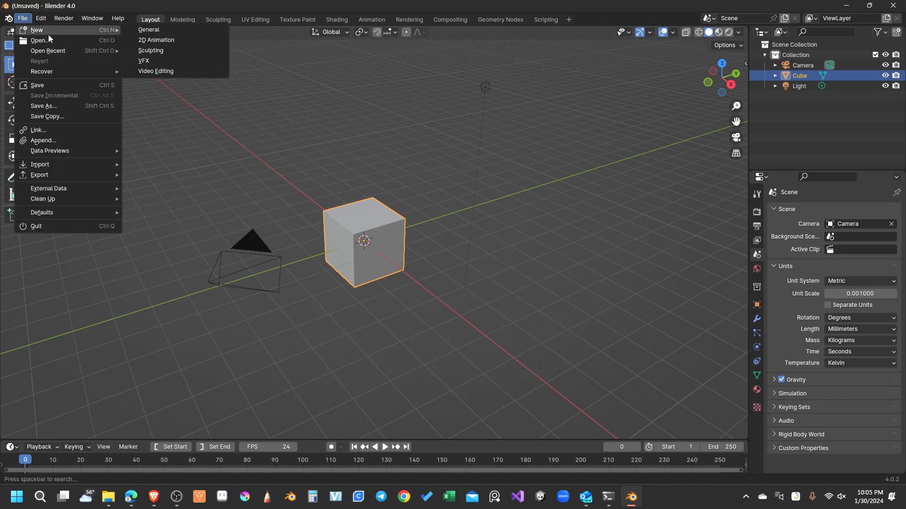
pyautogui.click(161, 39)
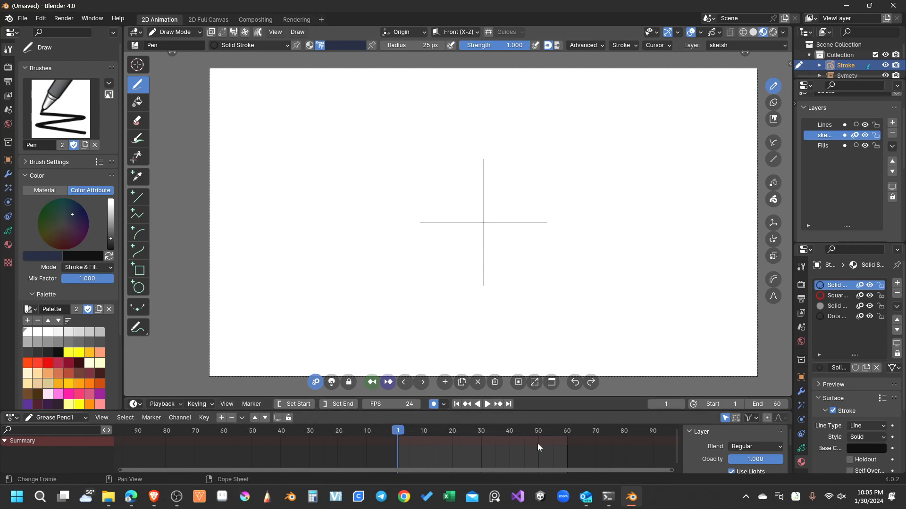
# Move to frame 80 and set it as the animation's end frame
pyautogui.click(618, 432)
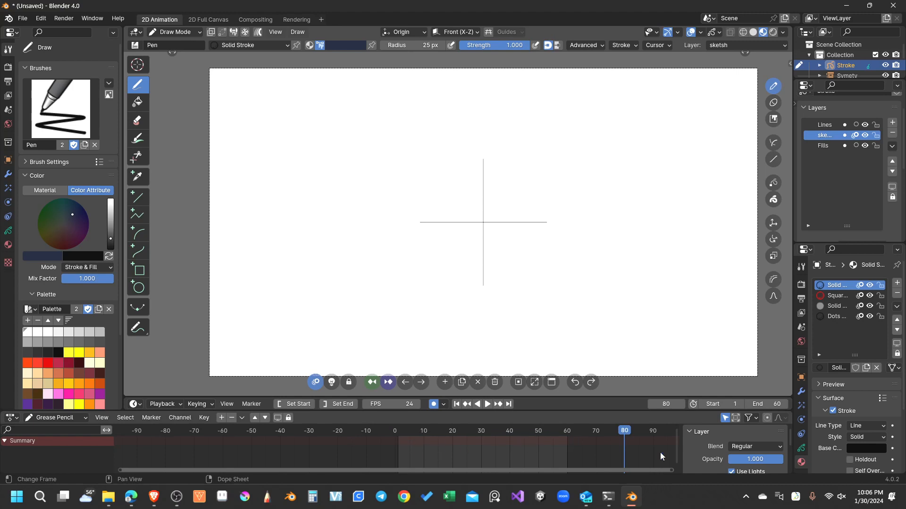
pyautogui.click(340, 405)
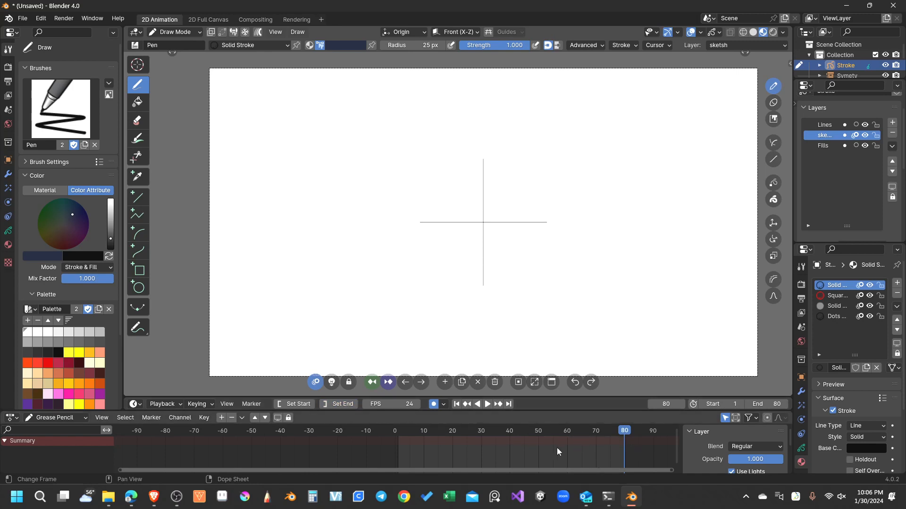
pyautogui.scroll(4, 563, 447)
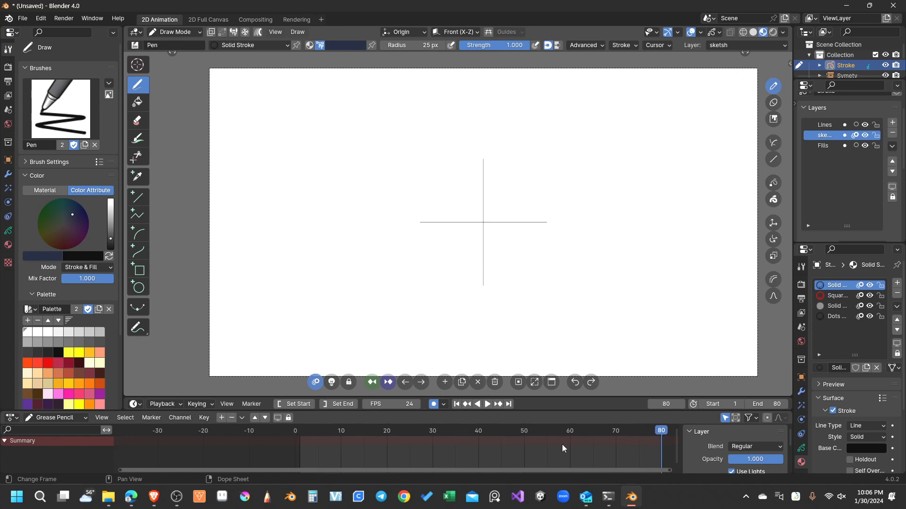
pyautogui.keyDown('ctrl'); pyautogui.scroll(-5, 562, 441); pyautogui.keyUp('ctrl')
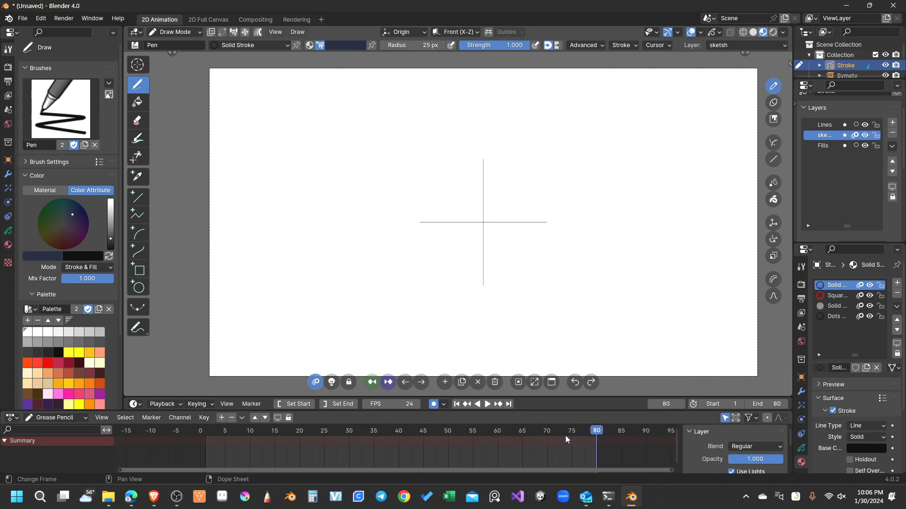
# Move the current frame back to 65 and make it the animation's end frame
pyautogui.press('space')
pyautogui.moveTo(594, 432); pyautogui.dragTo(522, 433)
pyautogui.press('space')
pyautogui.click(348, 404)
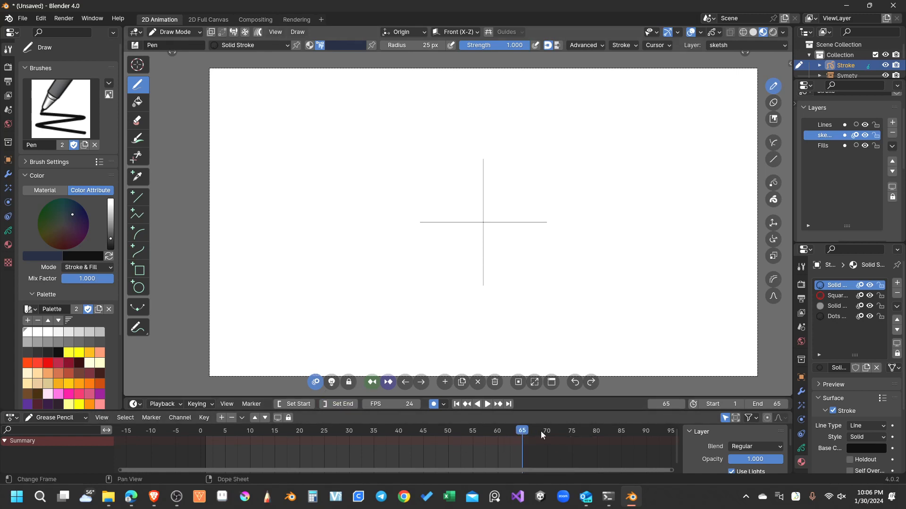
# Set the animation's end frame to 85 and return to frame 1
pyautogui.moveTo(530, 432); pyautogui.dragTo(622, 436)
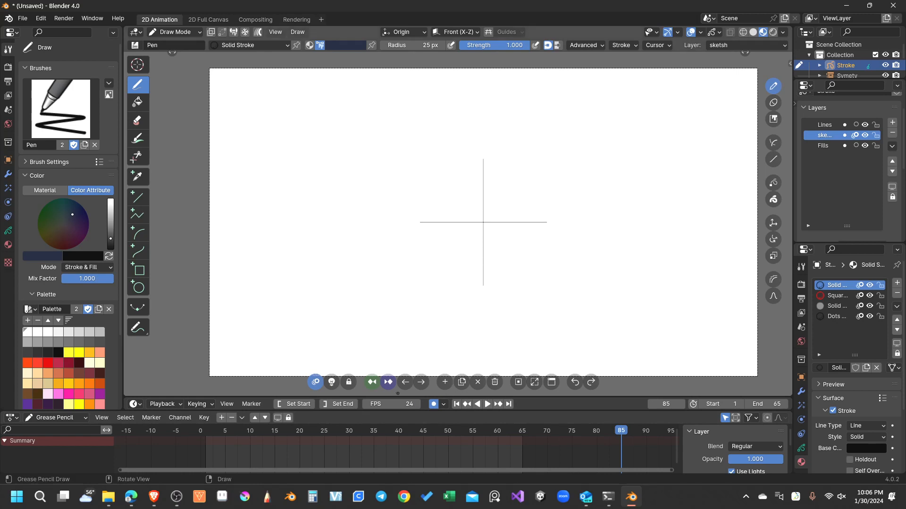
pyautogui.click(340, 407)
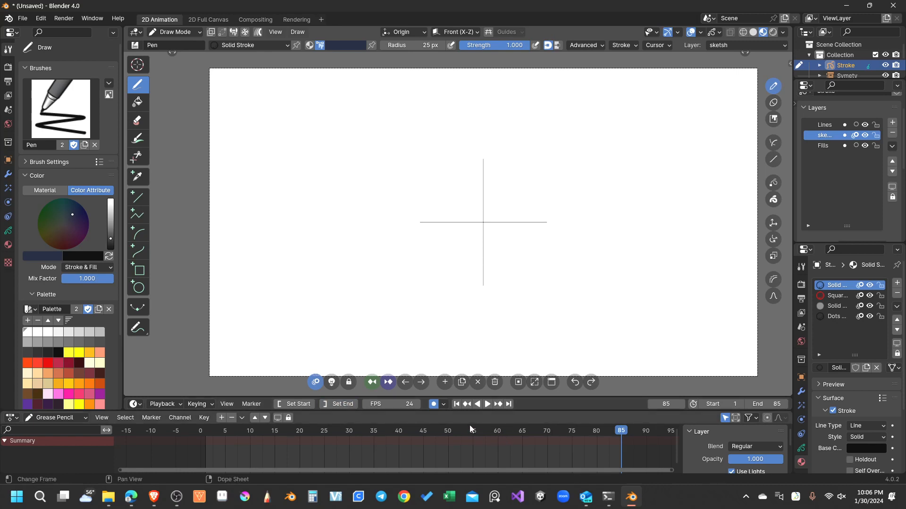
pyautogui.moveTo(463, 427); pyautogui.dragTo(203, 439)
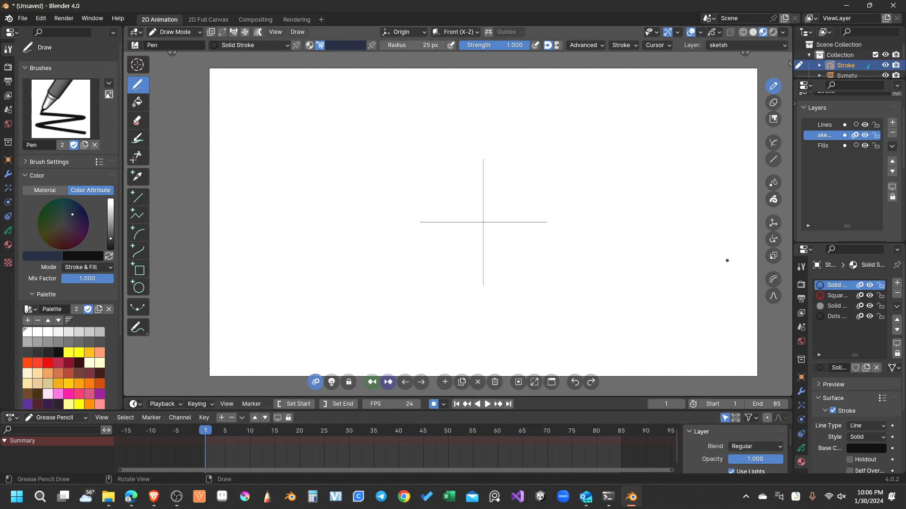
# Show the GP Animator Desk settings in the drawing view and expand the Stroke Hints options
pyautogui.press('n')
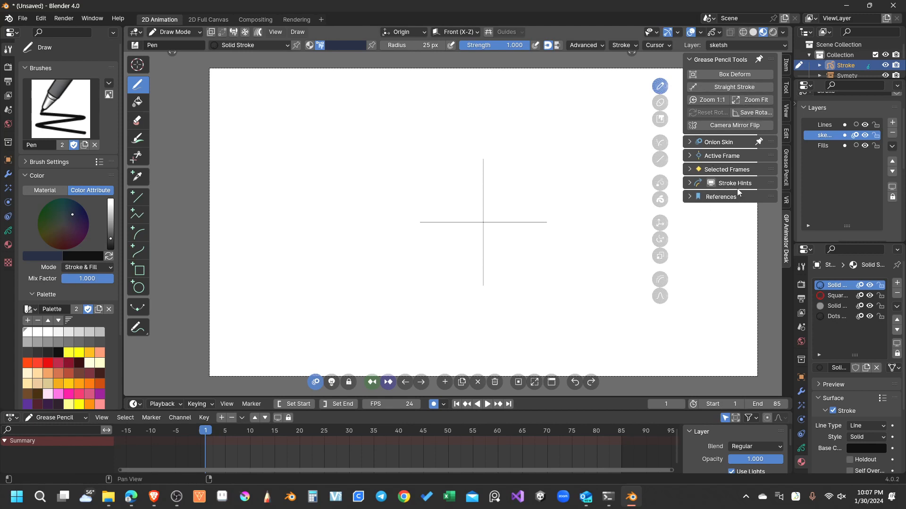
pyautogui.click(690, 184)
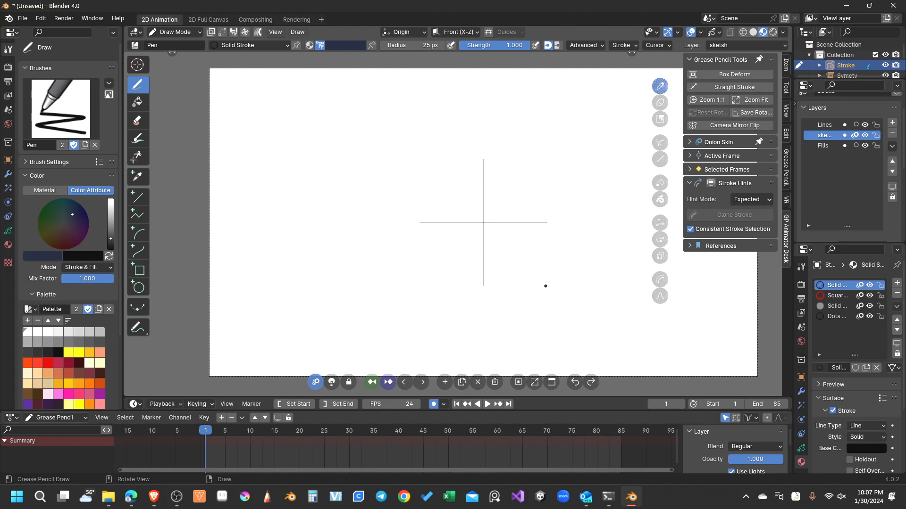
# Sketch a simple rabbit head with two ears, eyes and a mouth on the sketsh layer at frame 1
pyautogui.moveTo(537, 271)
pyautogui.mouseDown()
pyautogui.moveTo(535, 234)
pyautogui.moveTo(544, 257)
pyautogui.moveTo(561, 237)
pyautogui.moveTo(565, 262)
pyautogui.mouseUp()
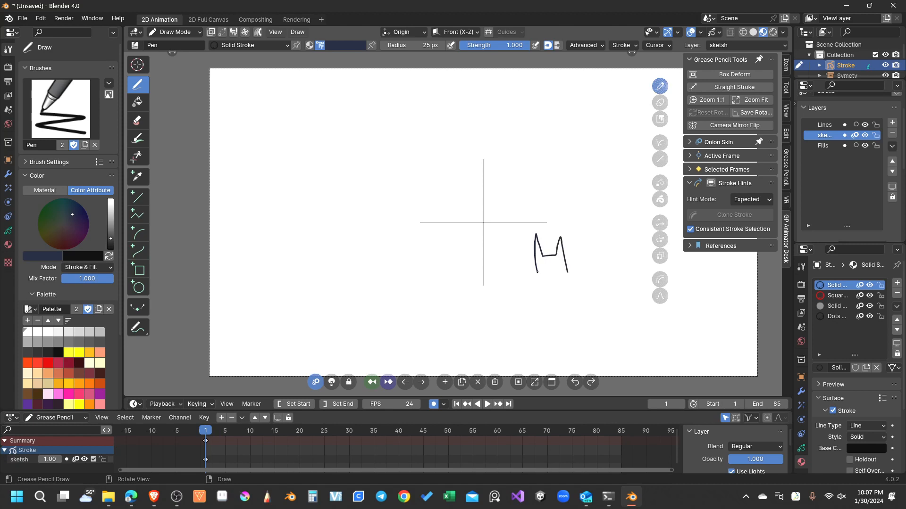
pyautogui.moveTo(544, 264); pyautogui.dragTo(560, 273)
pyautogui.moveTo(535, 277)
pyautogui.mouseDown()
pyautogui.moveTo(533, 289)
pyautogui.moveTo(575, 287)
pyautogui.moveTo(562, 246)
pyautogui.mouseUp()
# Insert a blank keyframe at frame 5 and redraw the rabbit head stroke by stroke along the stroke hints
pyautogui.click(225, 431)
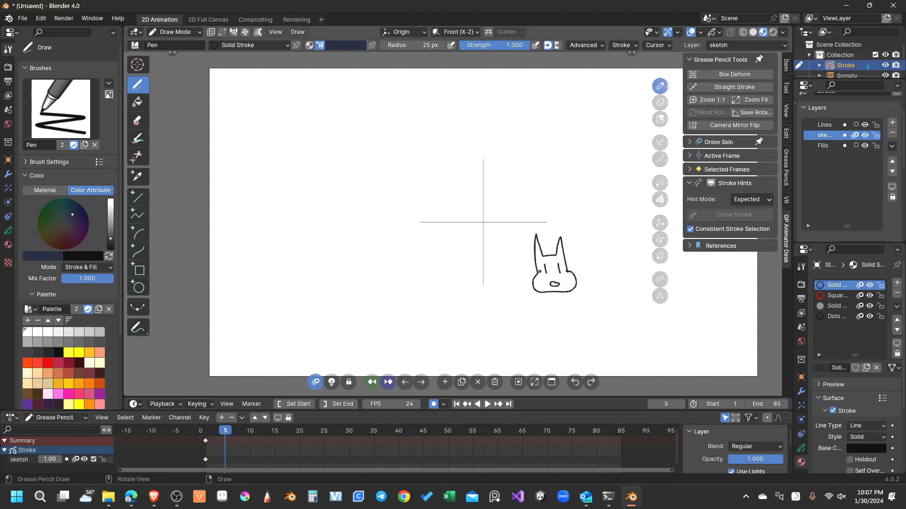
pyautogui.hotkey('shift', 'i')
pyautogui.moveTo(537, 273); pyautogui.dragTo(537, 272)
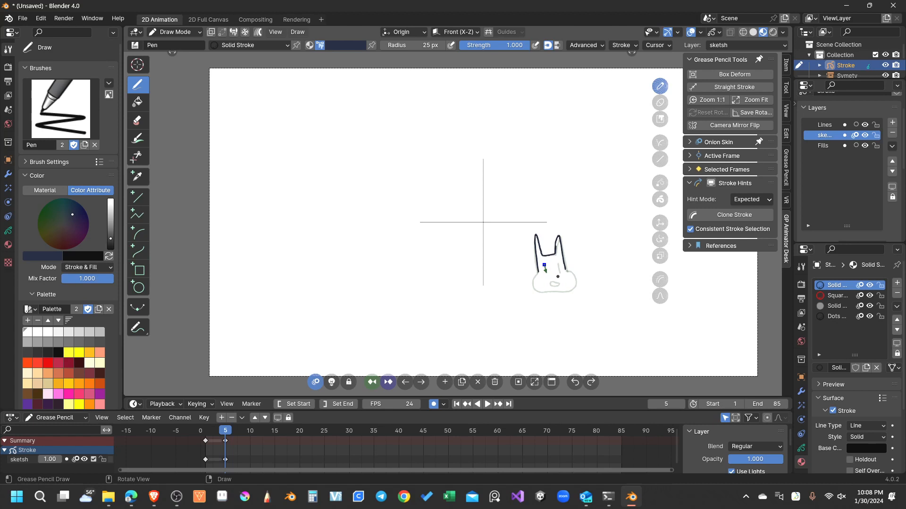
pyautogui.scroll(8, 550, 267)
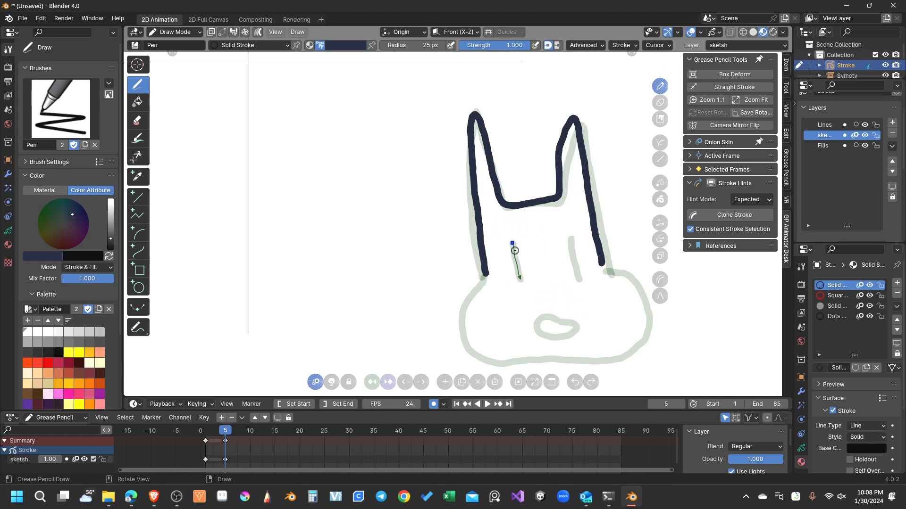
pyautogui.moveTo(514, 245); pyautogui.dragTo(520, 279)
pyautogui.moveTo(572, 248); pyautogui.dragTo(579, 280)
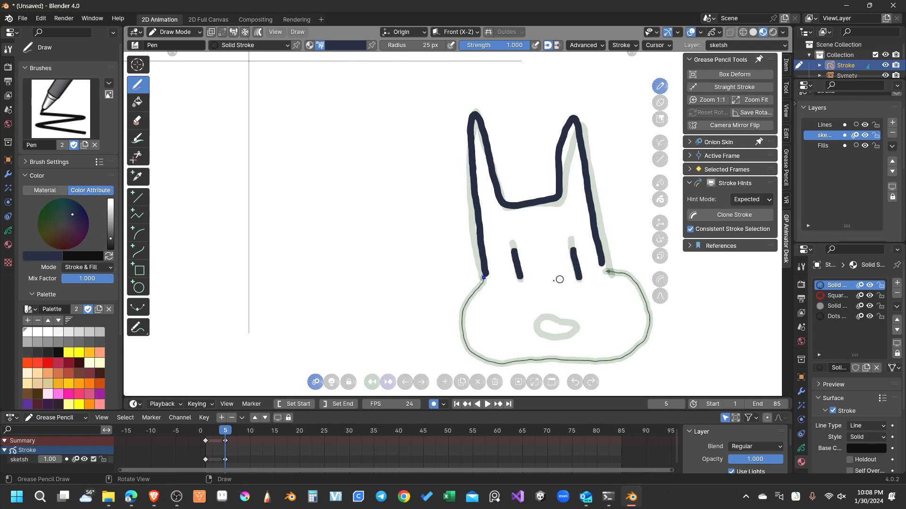
pyautogui.moveTo(483, 277)
pyautogui.mouseDown()
pyautogui.moveTo(465, 304)
pyautogui.moveTo(471, 346)
pyautogui.moveTo(491, 360)
pyautogui.moveTo(566, 364)
pyautogui.moveTo(637, 351)
pyautogui.moveTo(649, 302)
pyautogui.moveTo(634, 282)
pyautogui.moveTo(607, 270)
pyautogui.mouseUp()
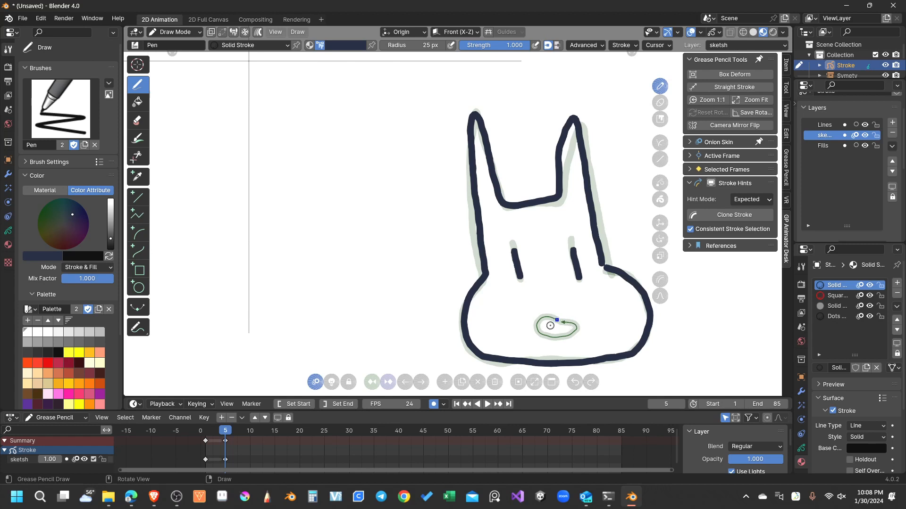
pyautogui.moveTo(557, 321)
pyautogui.mouseDown()
pyautogui.moveTo(536, 326)
pyautogui.moveTo(578, 324)
pyautogui.moveTo(561, 322)
pyautogui.mouseUp()
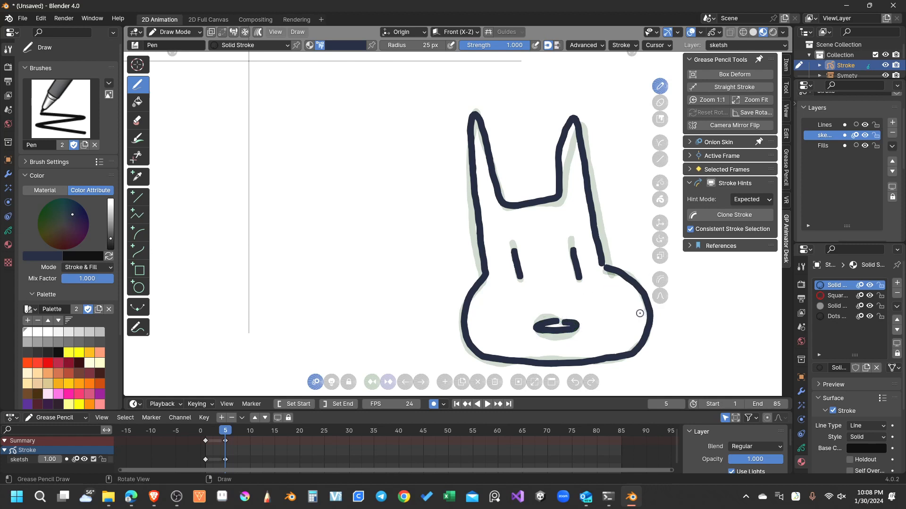
# Move the second drawing's keyframe to frame 10
pyautogui.moveTo(227, 430)
pyautogui.mouseDown()
pyautogui.moveTo(210, 430)
pyautogui.moveTo(250, 440)
pyautogui.moveTo(226, 436)
pyautogui.mouseUp()
pyautogui.press('space')
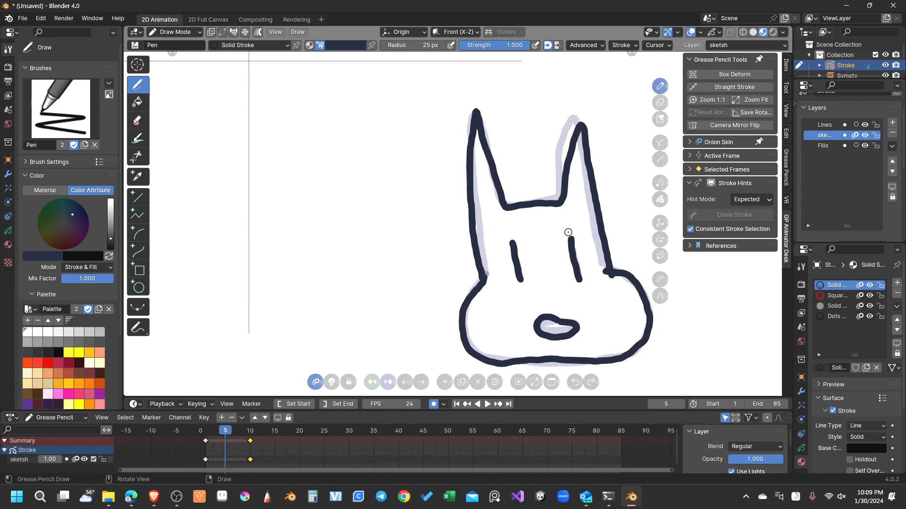
# Interpolate the sequence between the two rabbit drawings with a step of 2 and preview it up to frame 10
pyautogui.hotkey('ctrl', 'shift', 'e')
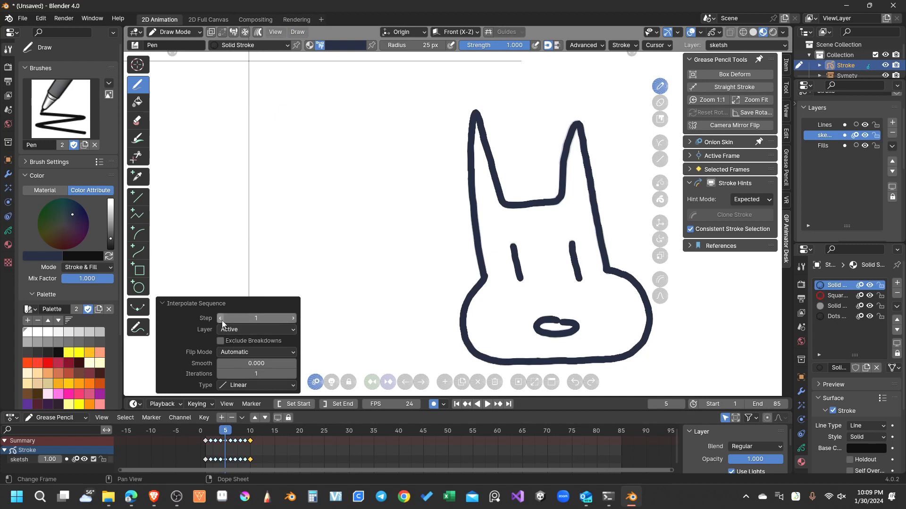
pyautogui.click(292, 319)
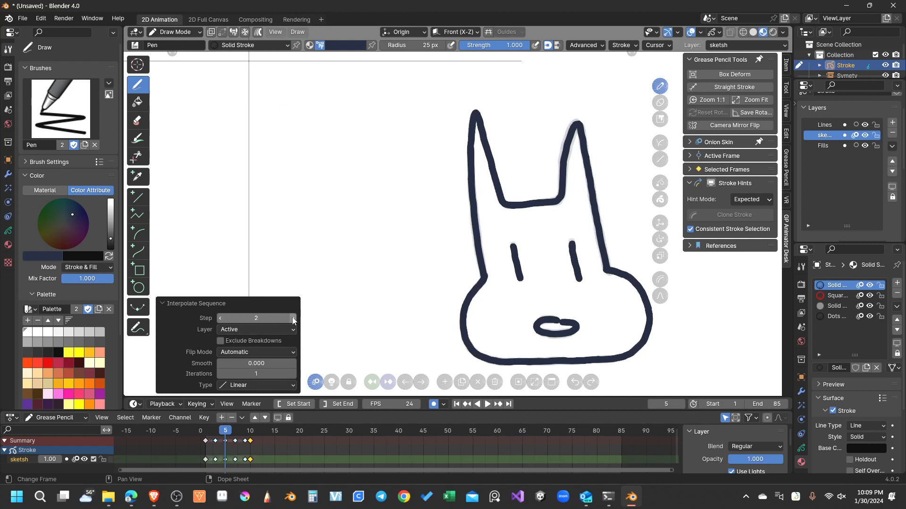
pyautogui.press('space')
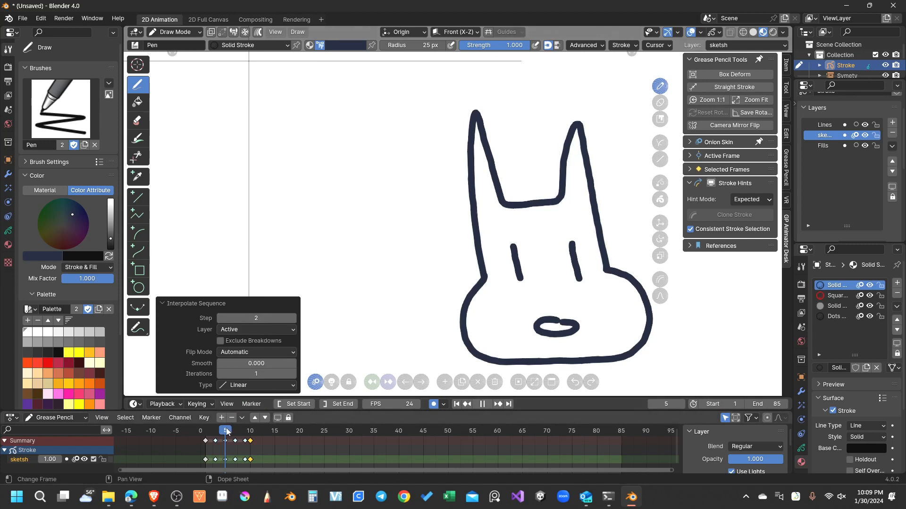
pyautogui.moveTo(227, 432)
pyautogui.mouseDown()
pyautogui.moveTo(201, 431)
pyautogui.moveTo(236, 431)
pyautogui.moveTo(201, 429)
pyautogui.moveTo(253, 432)
pyautogui.moveTo(206, 423)
pyautogui.moveTo(223, 420)
pyautogui.moveTo(252, 433)
pyautogui.mouseUp()
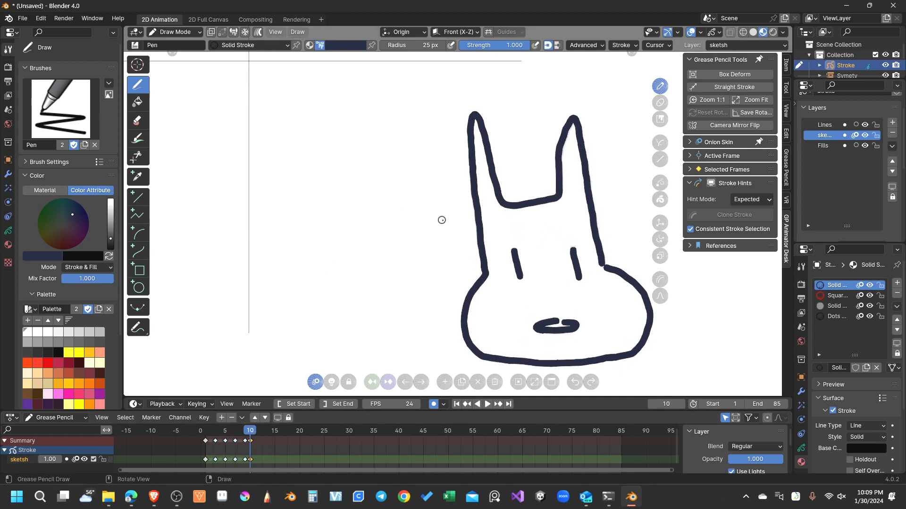
# Delete all keyframes of the rabbit animation on the sketsh layer and return to frame 1
pyautogui.moveTo(303, 447); pyautogui.dragTo(168, 438)
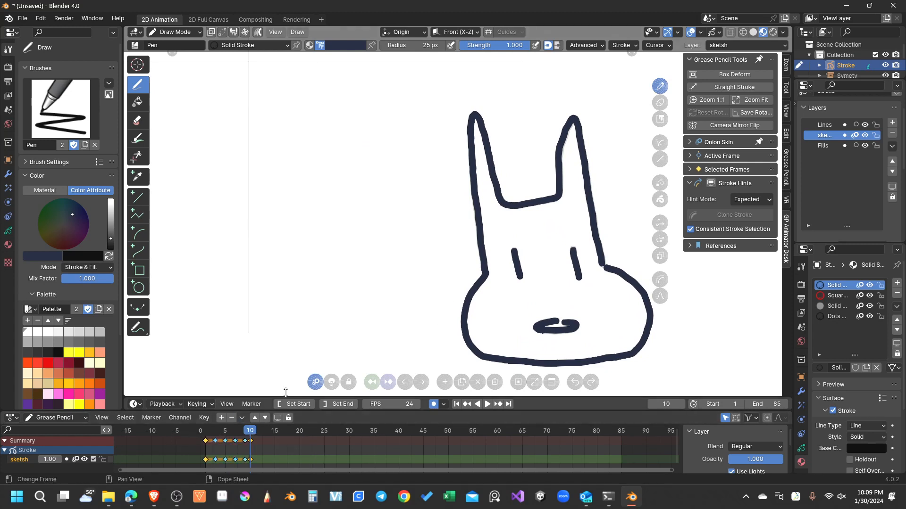
pyautogui.hotkey('shift', 'z')
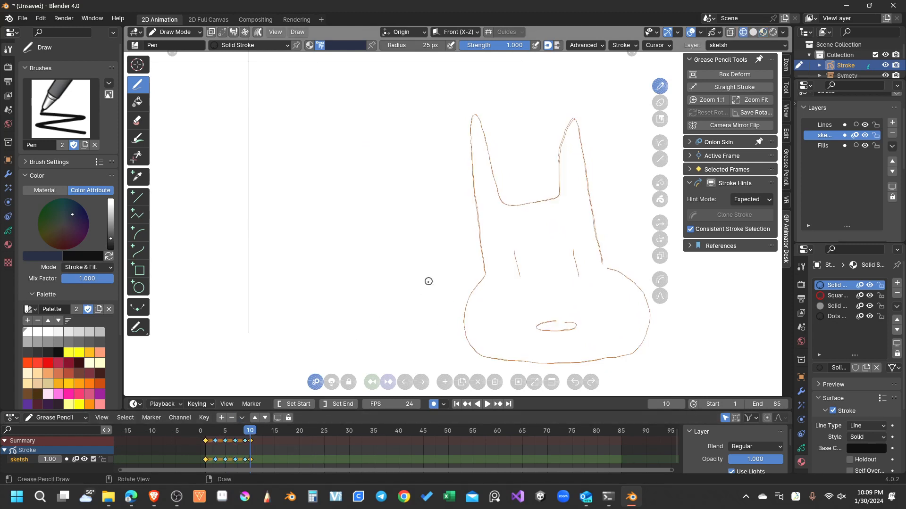
pyautogui.click(763, 32)
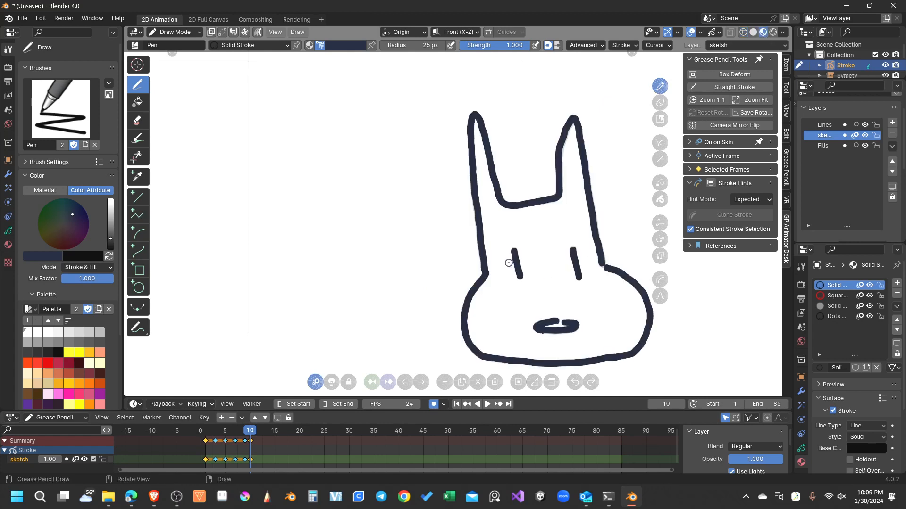
pyautogui.press('x')
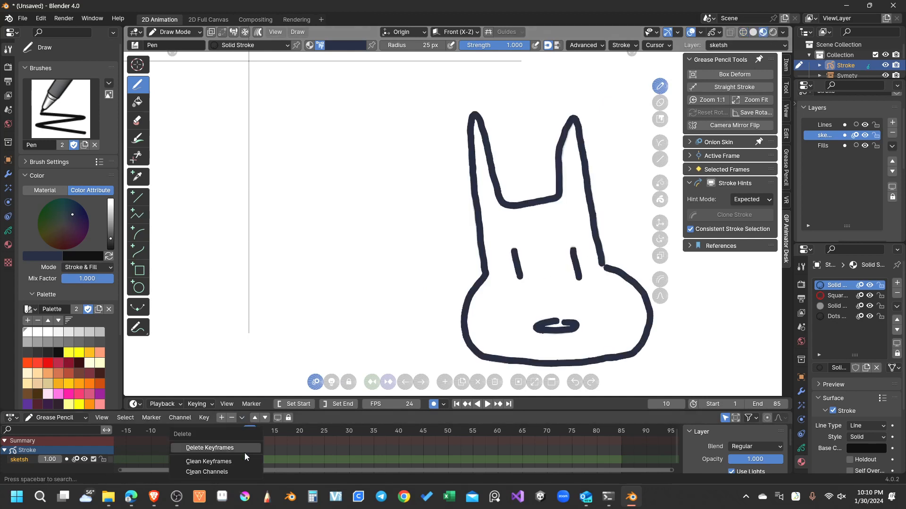
pyautogui.click(248, 454)
pyautogui.moveTo(204, 432); pyautogui.dragTo(206, 432)
pyautogui.press('Home')
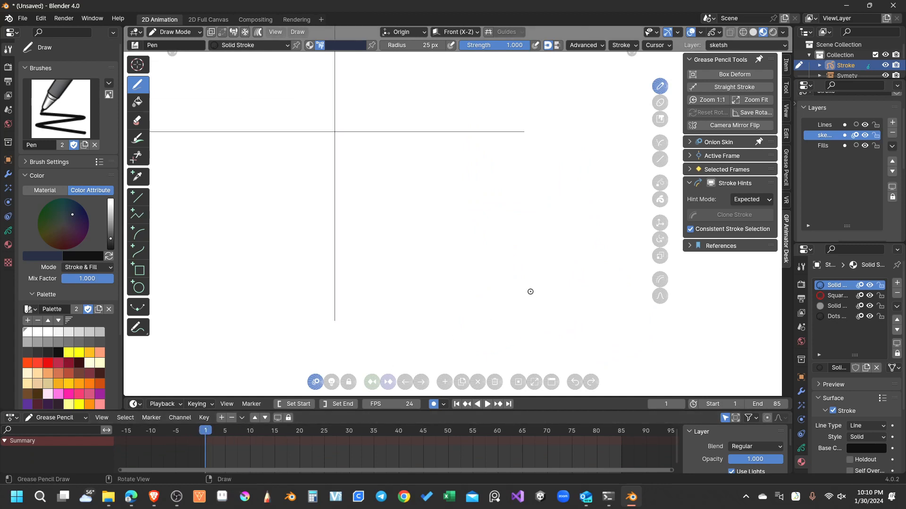
# Switch the viewport to the camera view to frame the drawing area
pyautogui.moveTo(524, 295)
pyautogui.mouseDown(button='middle')
pyautogui.moveTo(504, 259)
pyautogui.moveTo(502, 289)
pyautogui.moveTo(474, 263)
pyautogui.moveTo(460, 263)
pyautogui.mouseUp(button='middle')
pyautogui.press('KP_0')
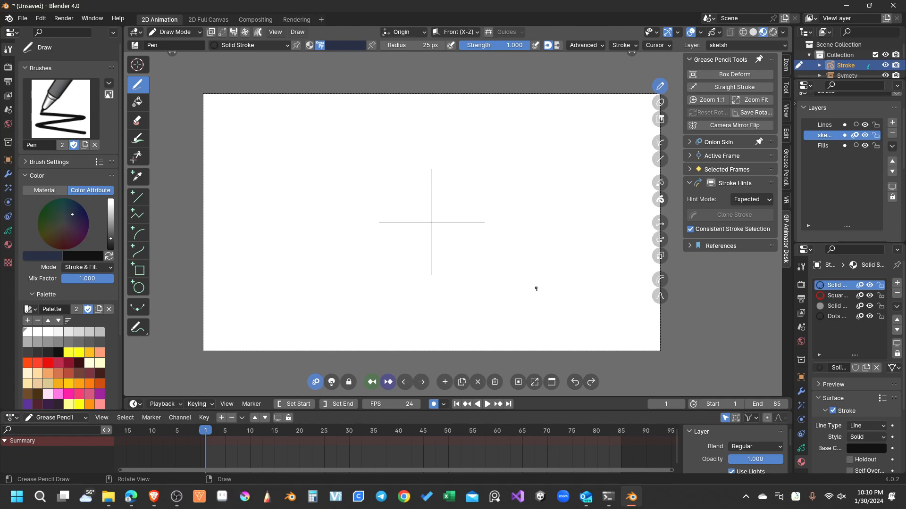
pyautogui.moveTo(535, 289)
pyautogui.mouseDown()
pyautogui.moveTo(576, 295)
pyautogui.moveTo(561, 316)
pyautogui.moveTo(562, 283)
pyautogui.mouseUp()
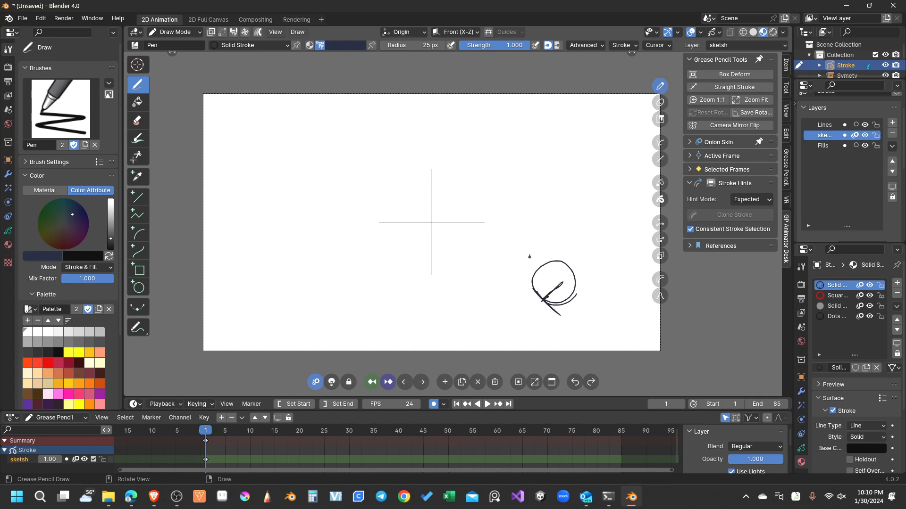
pyautogui.moveTo(552, 220)
pyautogui.mouseDown()
pyautogui.moveTo(529, 266)
pyautogui.moveTo(547, 271)
pyautogui.moveTo(554, 243)
pyautogui.mouseUp()
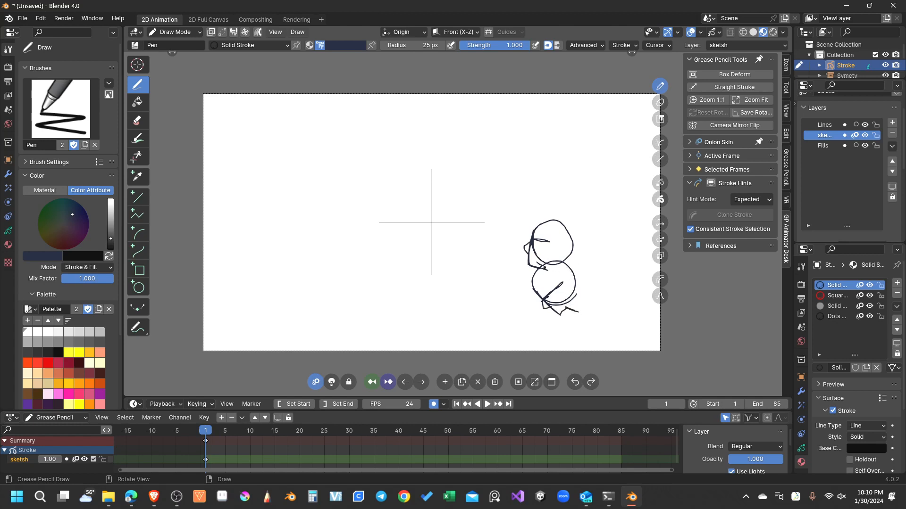
pyautogui.moveTo(545, 267)
pyautogui.mouseDown()
pyautogui.moveTo(555, 283)
pyautogui.moveTo(573, 272)
pyautogui.mouseUp()
pyautogui.moveTo(595, 289)
pyautogui.mouseDown()
pyautogui.moveTo(610, 317)
pyautogui.moveTo(585, 301)
pyautogui.moveTo(607, 332)
pyautogui.moveTo(571, 350)
pyautogui.mouseUp()
pyautogui.moveTo(572, 313); pyautogui.dragTo(588, 345)
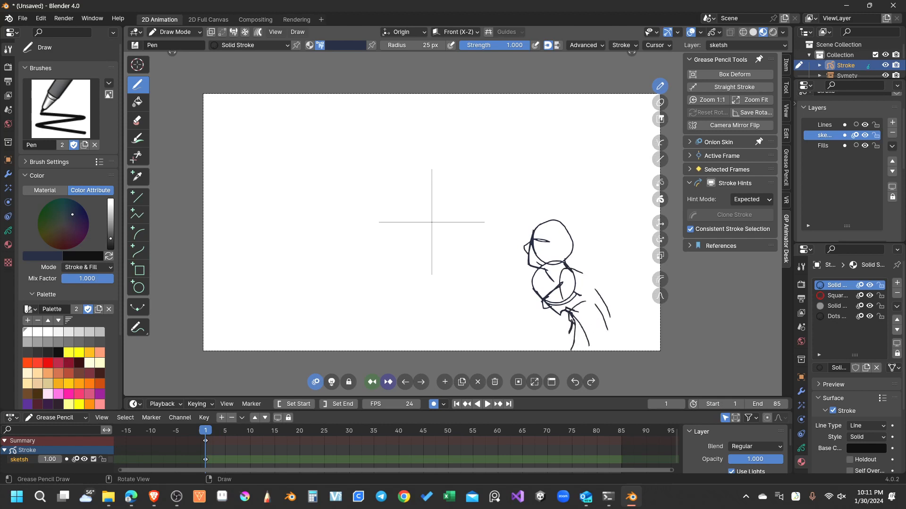
pyautogui.moveTo(594, 306); pyautogui.dragTo(614, 338)
pyautogui.moveTo(564, 291); pyautogui.dragTo(581, 343)
pyautogui.moveTo(590, 287); pyautogui.dragTo(611, 344)
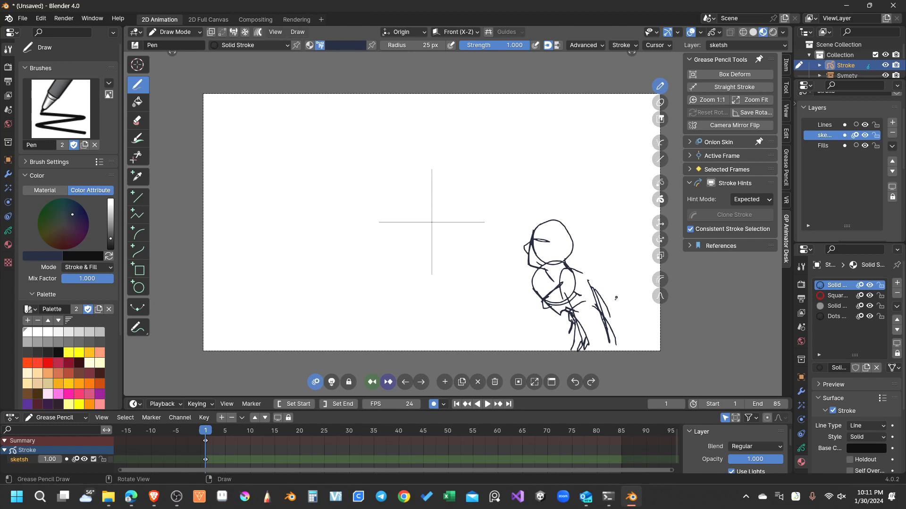
pyautogui.click(494, 381)
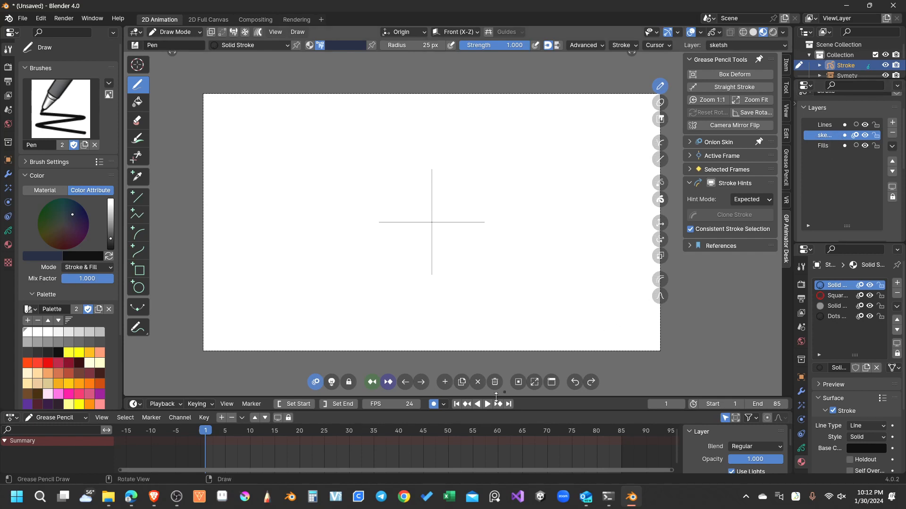
# Choose the Pencil Soft brush for drawing
pyautogui.click(61, 109)
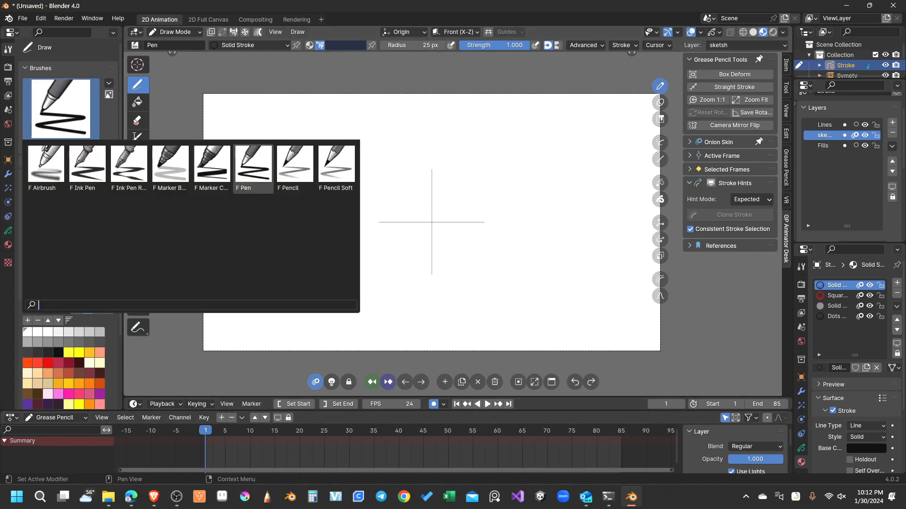
pyautogui.click(128, 165)
pyautogui.click(60, 109)
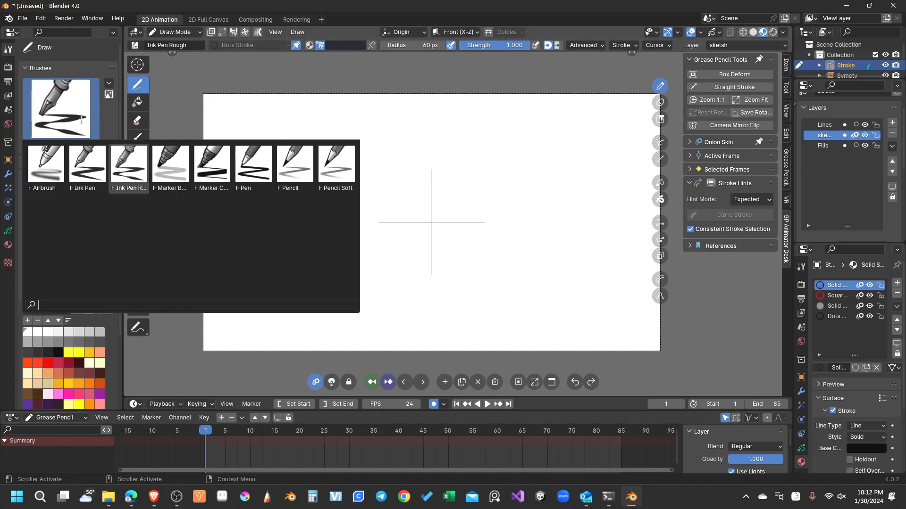
pyautogui.click(337, 163)
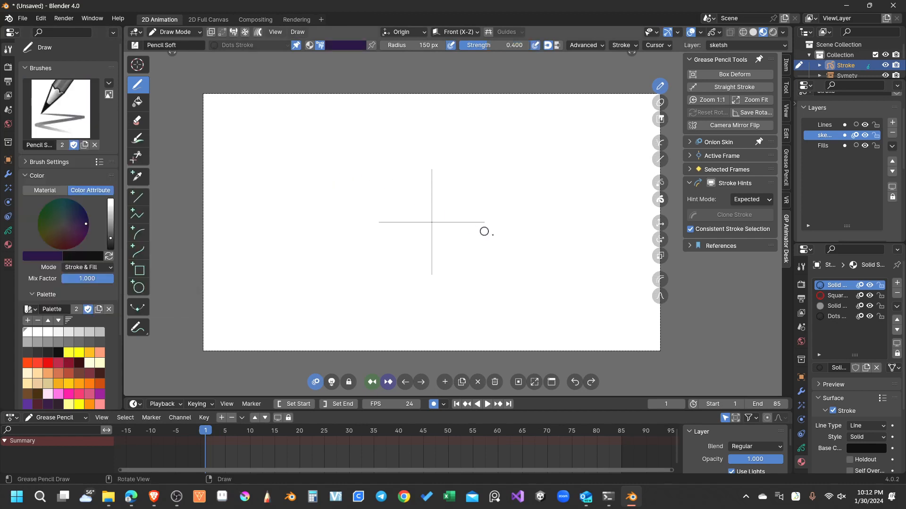
# Sketch the figure's torso guide lines, chest circle, waist lines and bent forearm in the lower right of the camera frame at frame 1
pyautogui.moveTo(512, 304)
pyautogui.mouseDown()
pyautogui.moveTo(510, 268)
pyautogui.moveTo(533, 352)
pyautogui.mouseUp()
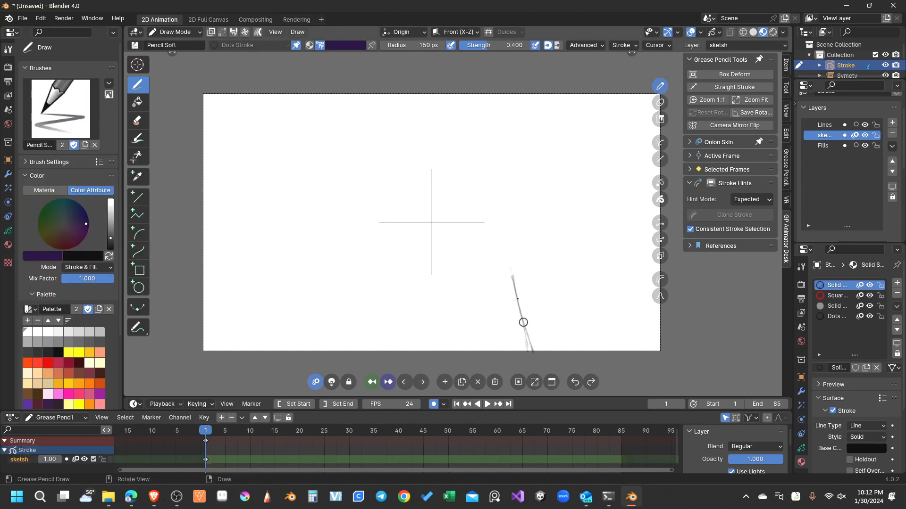
pyautogui.scroll(-1, 514, 280)
pyautogui.moveTo(558, 256); pyautogui.dragTo(508, 269)
pyautogui.moveTo(570, 260); pyautogui.dragTo(590, 347)
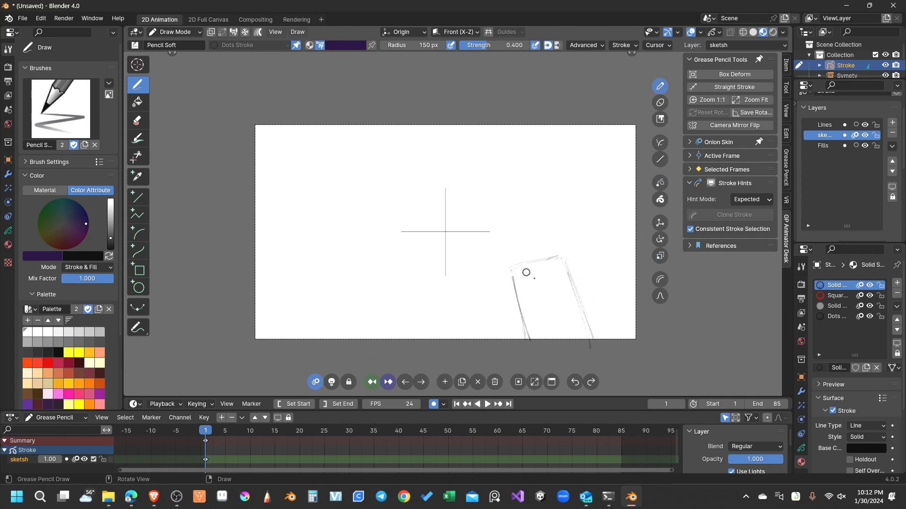
pyautogui.moveTo(550, 259)
pyautogui.mouseDown()
pyautogui.moveTo(542, 293)
pyautogui.moveTo(523, 258)
pyautogui.moveTo(557, 283)
pyautogui.moveTo(528, 255)
pyautogui.moveTo(530, 283)
pyautogui.moveTo(562, 283)
pyautogui.mouseUp()
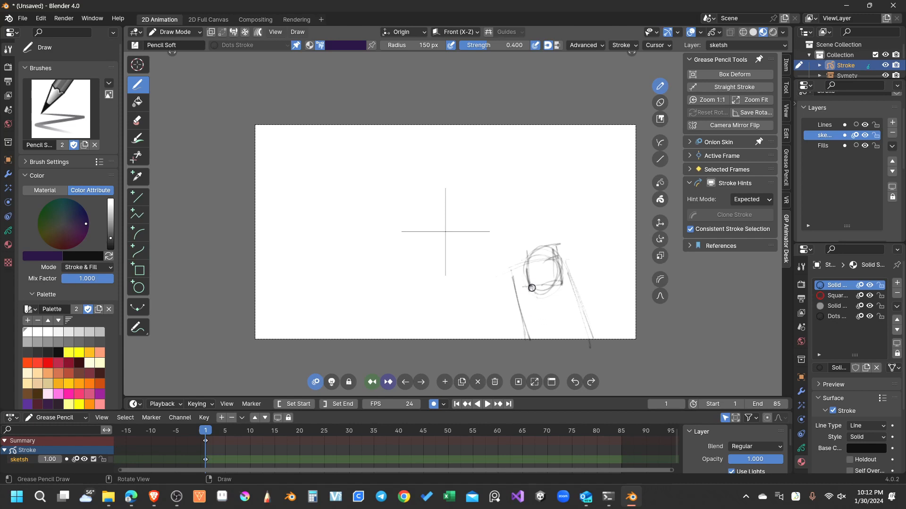
pyautogui.moveTo(531, 287); pyautogui.dragTo(519, 336)
pyautogui.moveTo(561, 279); pyautogui.dragTo(543, 343)
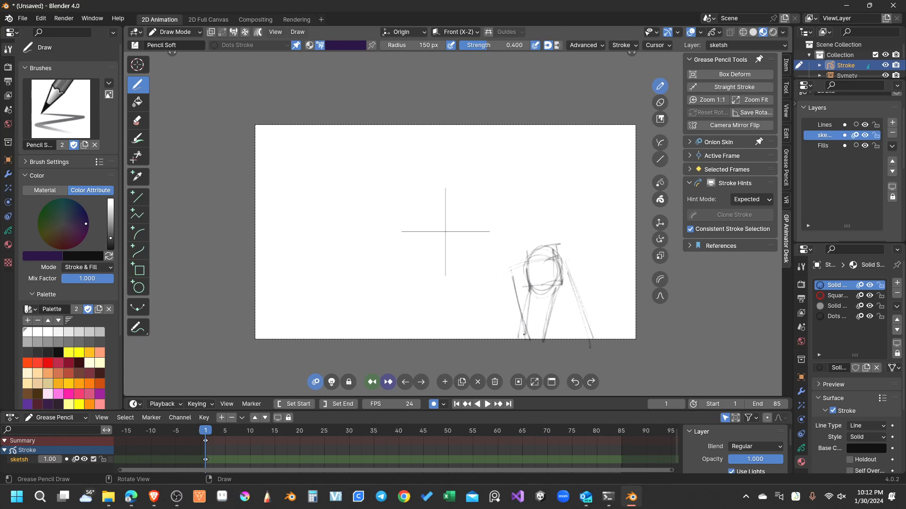
pyautogui.moveTo(530, 270)
pyautogui.mouseDown()
pyautogui.moveTo(512, 334)
pyautogui.moveTo(513, 324)
pyautogui.moveTo(532, 323)
pyautogui.moveTo(488, 354)
pyautogui.mouseUp()
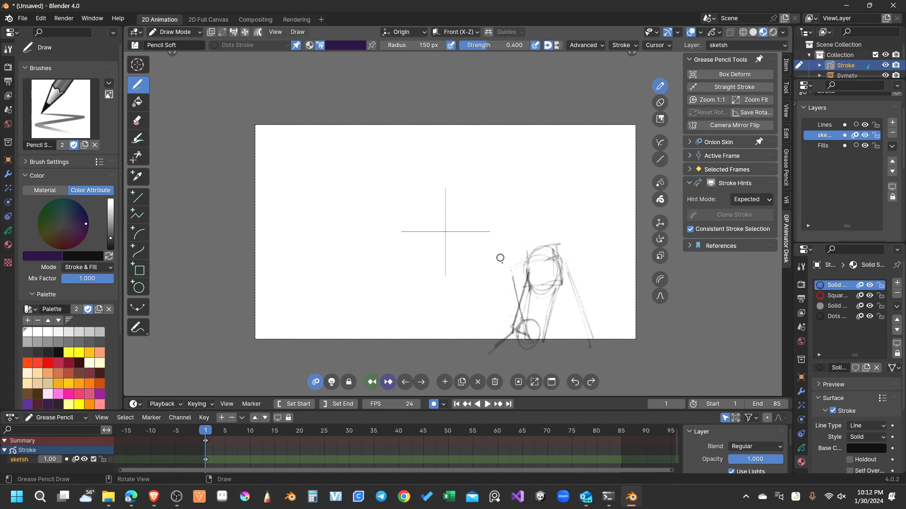
# Sketch the shoulders, neck, forward-leaning head with face details, and rear arm of the frame 1 figure
pyautogui.moveTo(515, 245); pyautogui.dragTo(561, 267)
pyautogui.moveTo(516, 249); pyautogui.dragTo(558, 266)
pyautogui.moveTo(519, 236); pyautogui.dragTo(537, 262)
pyautogui.moveTo(518, 200)
pyautogui.mouseDown()
pyautogui.moveTo(493, 235)
pyautogui.moveTo(519, 236)
pyautogui.moveTo(483, 229)
pyautogui.moveTo(477, 214)
pyautogui.moveTo(497, 267)
pyautogui.moveTo(524, 251)
pyautogui.moveTo(513, 267)
pyautogui.moveTo(520, 302)
pyautogui.mouseUp()
pyautogui.moveTo(514, 270); pyautogui.dragTo(519, 291)
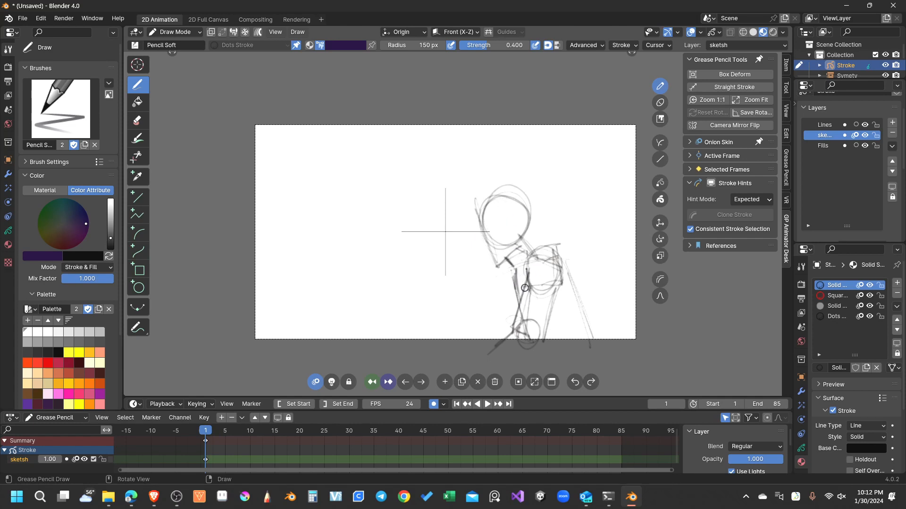
pyautogui.moveTo(537, 256)
pyautogui.mouseDown()
pyautogui.moveTo(564, 283)
pyautogui.moveTo(575, 350)
pyautogui.mouseUp()
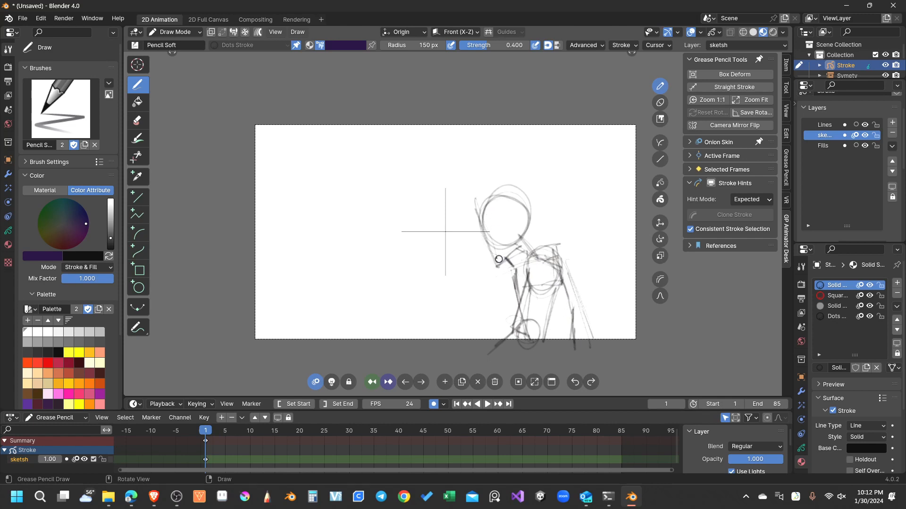
pyautogui.moveTo(496, 266)
pyautogui.mouseDown()
pyautogui.moveTo(479, 244)
pyautogui.moveTo(472, 213)
pyautogui.moveTo(501, 189)
pyautogui.moveTo(527, 220)
pyautogui.moveTo(512, 235)
pyautogui.mouseUp()
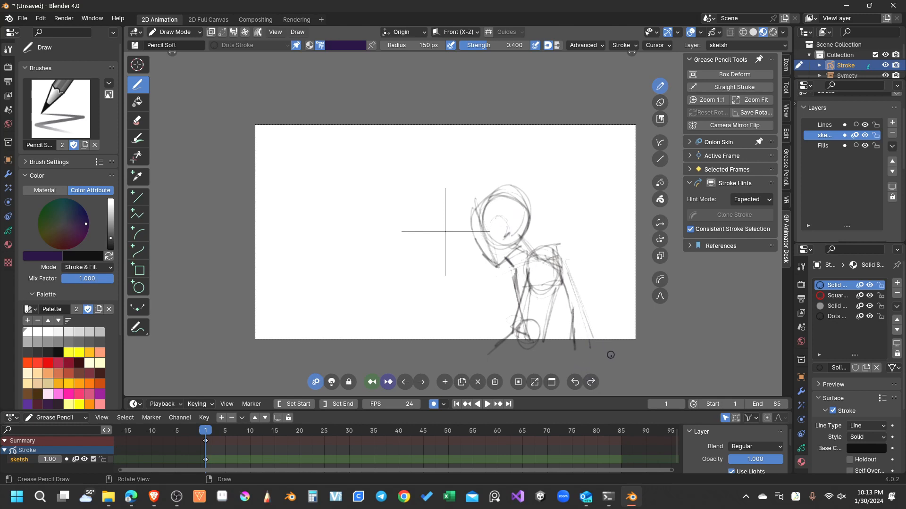
# Start a second drawing at frame 10 with a torso stroke and turn off the stroke hints display
pyautogui.click(251, 431)
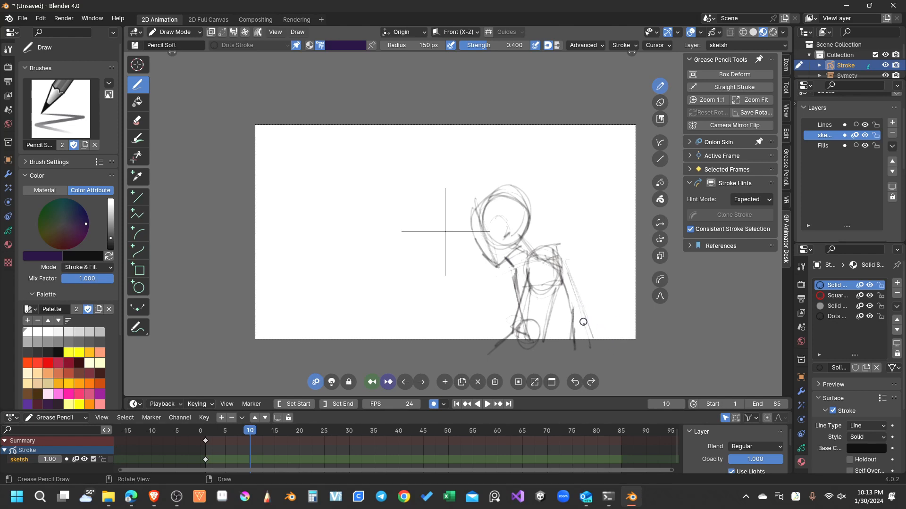
pyautogui.moveTo(513, 279); pyautogui.dragTo(528, 338)
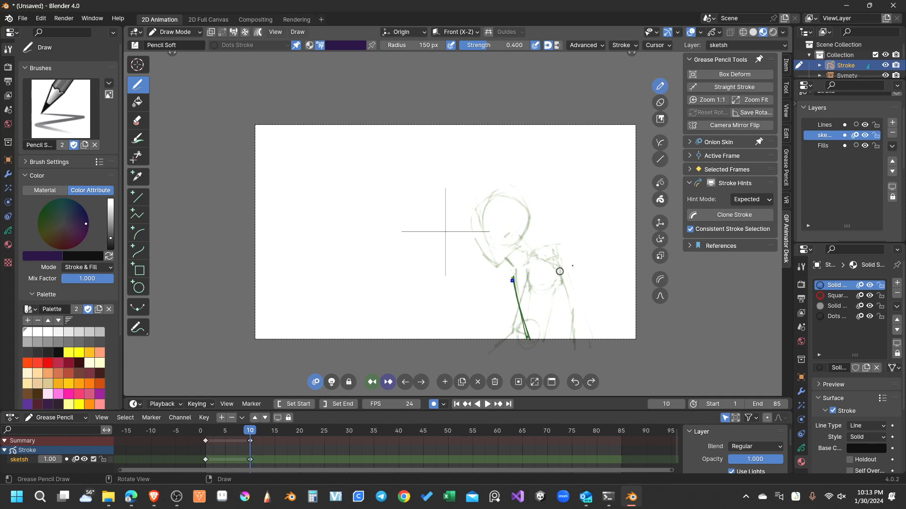
pyautogui.click(712, 185)
# Sketch the upright torso, shoulder circle and bent arm of the second pose over the onion skin at frame 10
pyautogui.moveTo(545, 259)
pyautogui.mouseDown()
pyautogui.moveTo(562, 267)
pyautogui.moveTo(561, 292)
pyautogui.moveTo(566, 276)
pyautogui.moveTo(564, 333)
pyautogui.moveTo(513, 317)
pyautogui.mouseUp()
pyautogui.moveTo(516, 282)
pyautogui.mouseDown()
pyautogui.moveTo(513, 319)
pyautogui.moveTo(538, 322)
pyautogui.mouseUp()
pyautogui.moveTo(511, 324)
pyautogui.mouseDown()
pyautogui.moveTo(564, 335)
pyautogui.moveTo(540, 330)
pyautogui.mouseUp()
pyautogui.moveTo(565, 259); pyautogui.dragTo(568, 338)
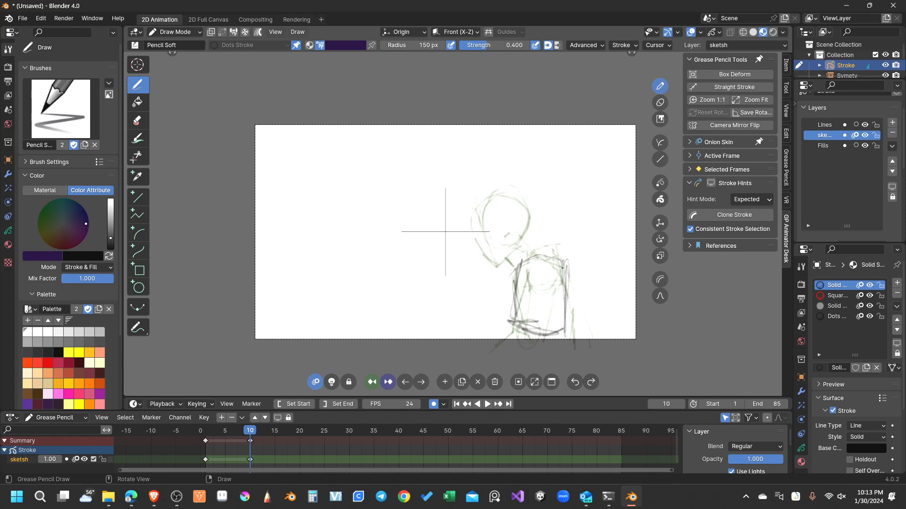
pyautogui.moveTo(564, 280); pyautogui.dragTo(565, 334)
pyautogui.moveTo(559, 258)
pyautogui.mouseDown()
pyautogui.moveTo(535, 278)
pyautogui.moveTo(561, 281)
pyautogui.mouseUp()
pyautogui.moveTo(516, 316)
pyautogui.mouseDown()
pyautogui.moveTo(536, 278)
pyautogui.moveTo(512, 323)
pyautogui.moveTo(556, 277)
pyautogui.moveTo(534, 321)
pyautogui.moveTo(515, 312)
pyautogui.moveTo(527, 325)
pyautogui.moveTo(510, 317)
pyautogui.moveTo(485, 340)
pyautogui.moveTo(508, 349)
pyautogui.mouseUp()
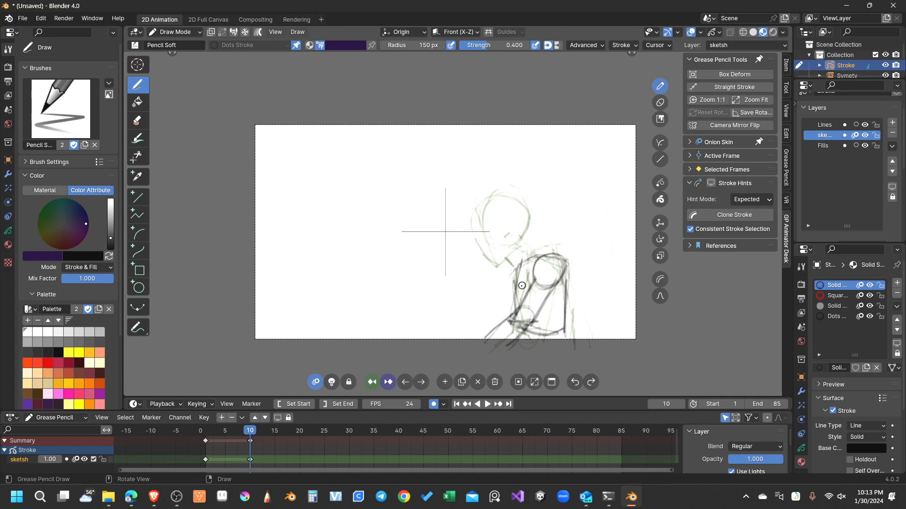
# Sketch the neck, raised round head and facial profile of the second pose at frame 10
pyautogui.moveTo(519, 290)
pyautogui.mouseDown()
pyautogui.moveTo(518, 246)
pyautogui.moveTo(542, 238)
pyautogui.mouseUp()
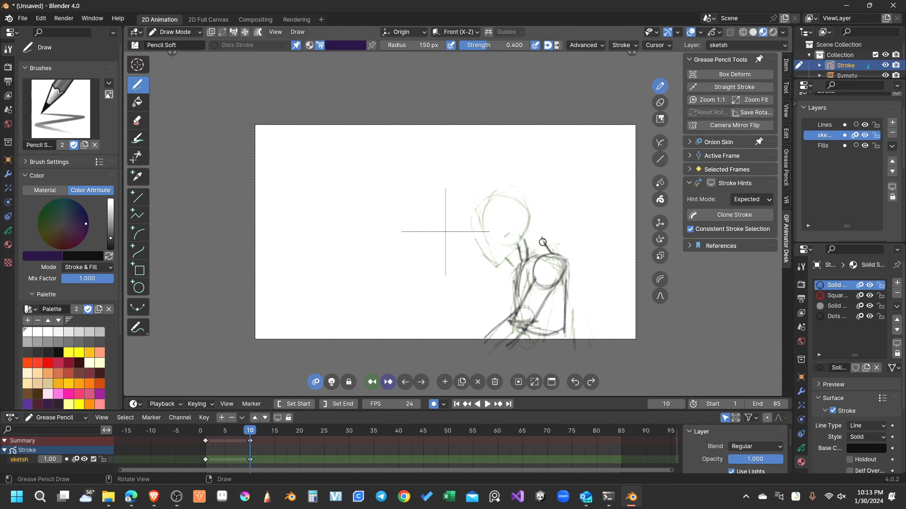
pyautogui.moveTo(515, 227)
pyautogui.mouseDown()
pyautogui.moveTo(538, 191)
pyautogui.moveTo(549, 222)
pyautogui.moveTo(515, 238)
pyautogui.mouseUp()
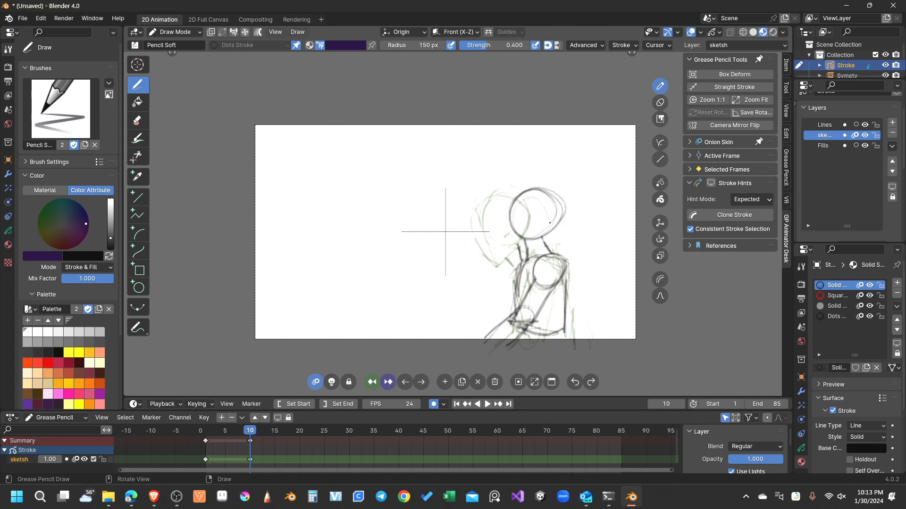
pyautogui.moveTo(511, 186); pyautogui.dragTo(511, 246)
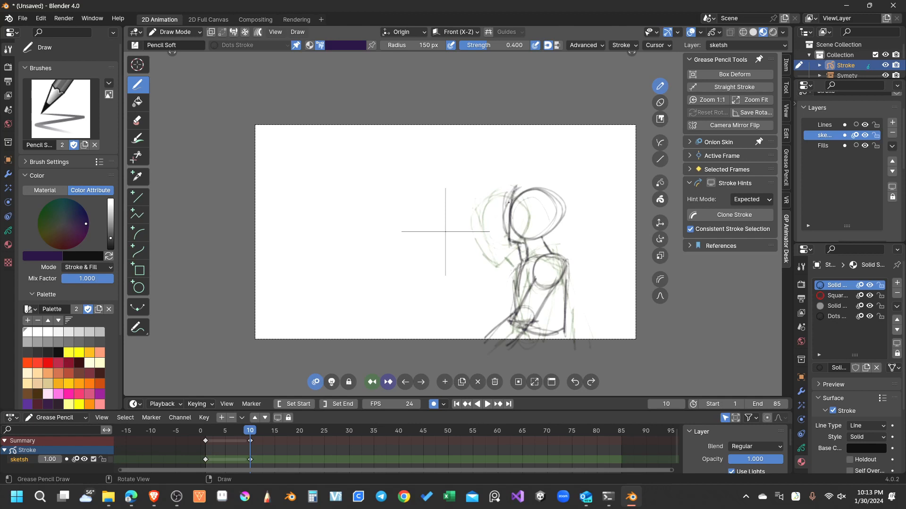
pyautogui.moveTo(513, 191)
pyautogui.mouseDown()
pyautogui.moveTo(554, 188)
pyautogui.moveTo(546, 229)
pyautogui.mouseUp()
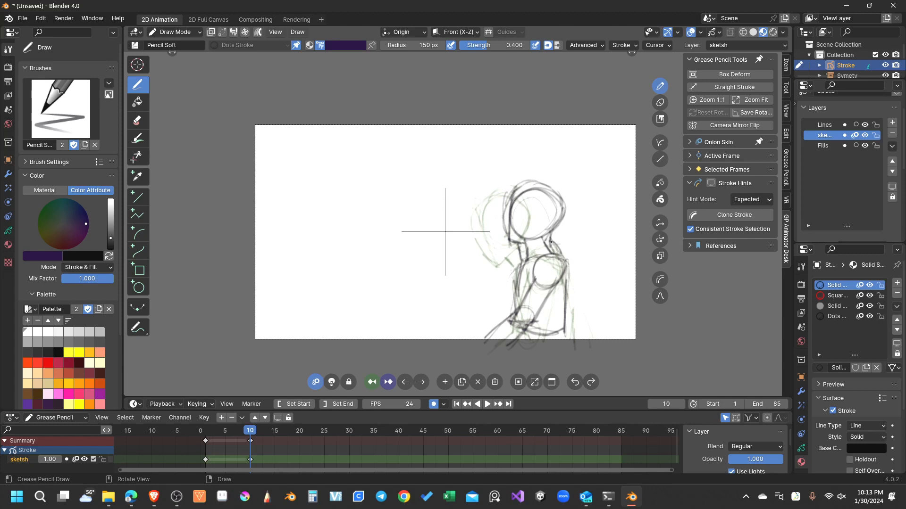
pyautogui.keyDown('ctrl'); pyautogui.moveTo(514, 253); pyautogui.dragTo(517, 254); pyautogui.keyUp('ctrl')
pyautogui.moveTo(511, 209); pyautogui.dragTo(506, 218)
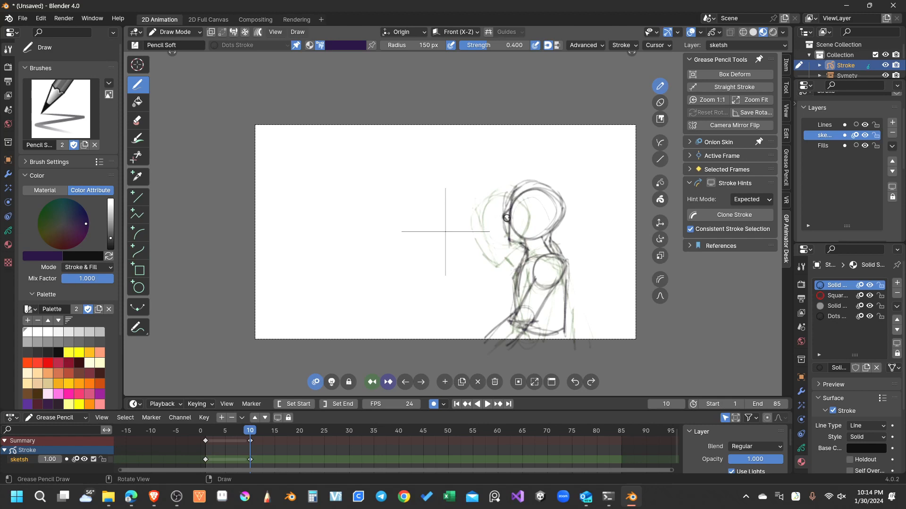
# Add a short stroke at the chin of the frame 1 drawing and play back the two poses
pyautogui.click(206, 440)
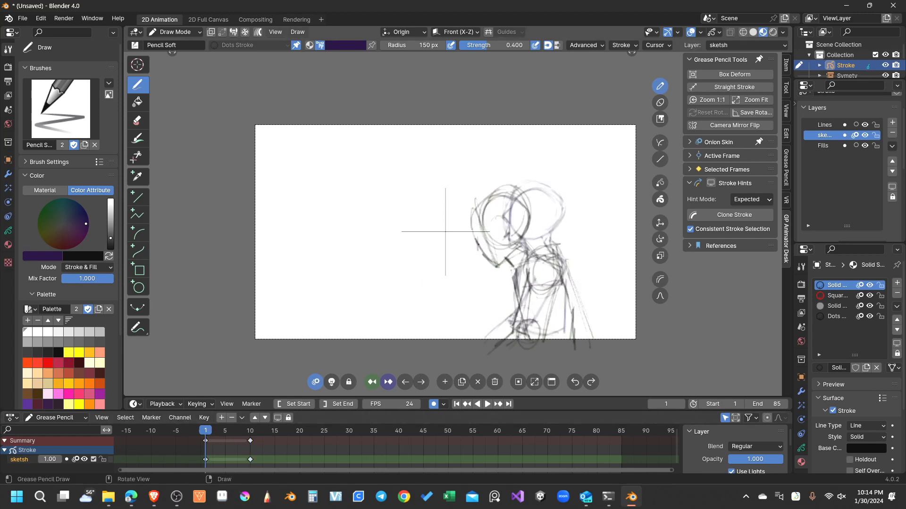
pyautogui.moveTo(478, 244); pyautogui.dragTo(486, 253)
pyautogui.press('space')
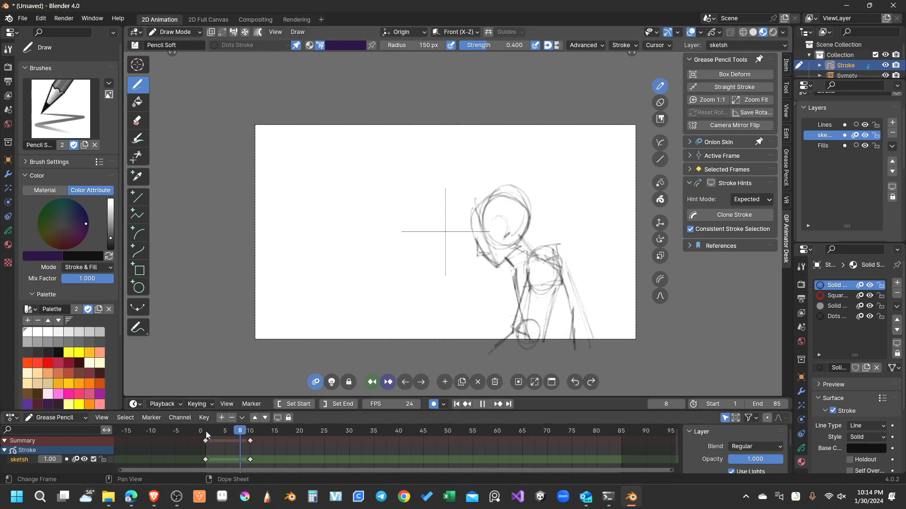
pyautogui.press('space')
pyautogui.press('space')
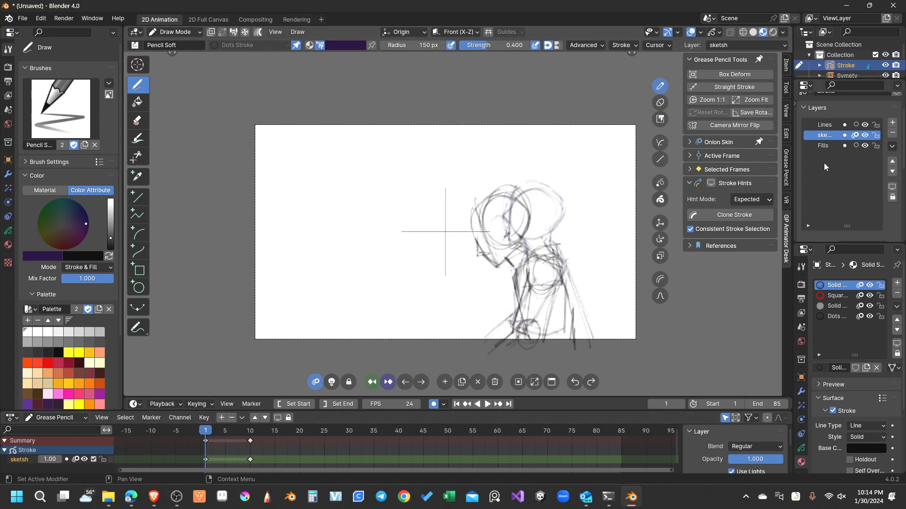
# Turn off onion skinning on the sketsh layer and set its opacity to 0.505
pyautogui.click(831, 125)
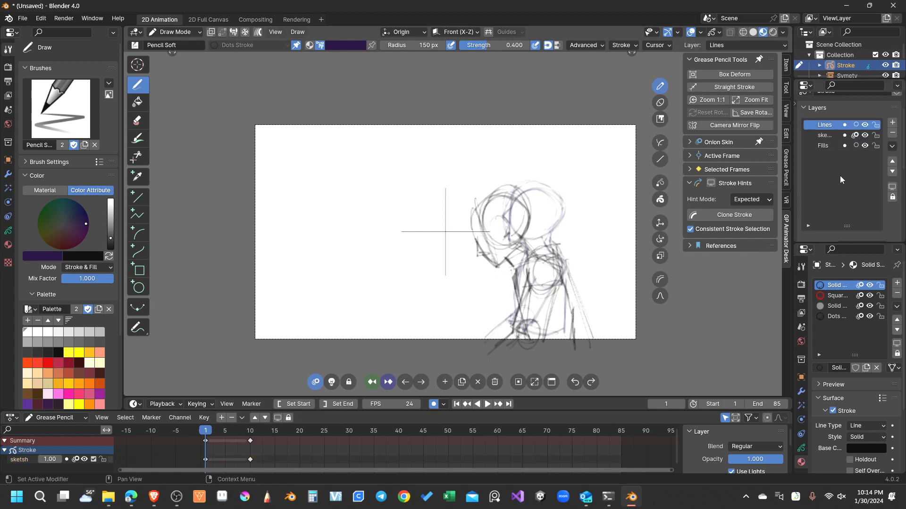
pyautogui.click(854, 135)
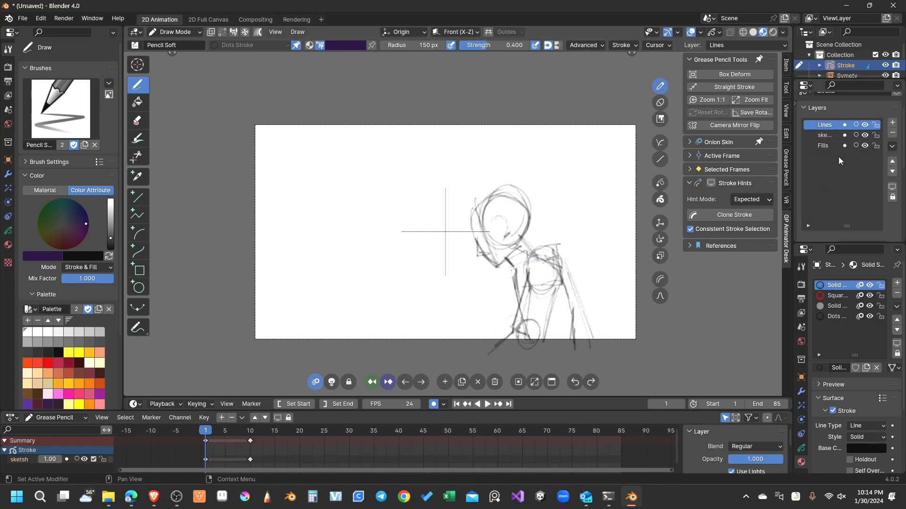
pyautogui.click(826, 135)
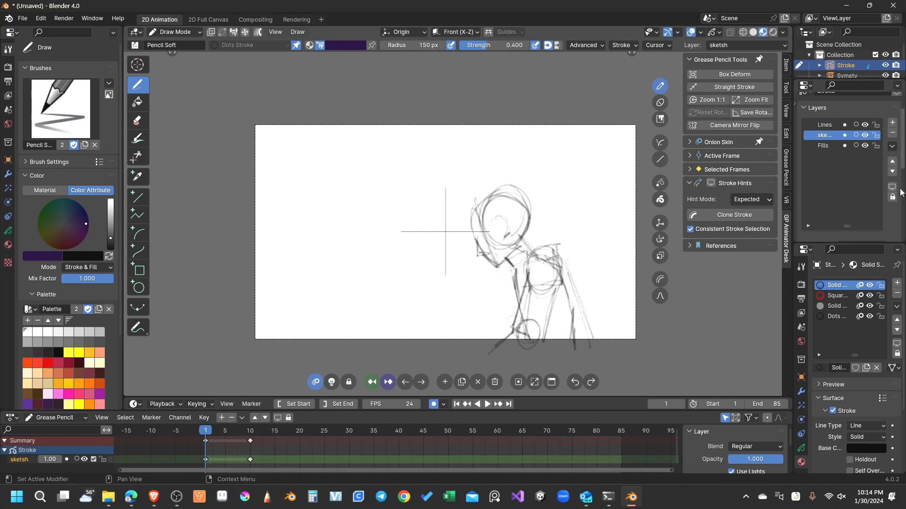
pyautogui.scroll(-3, 861, 212)
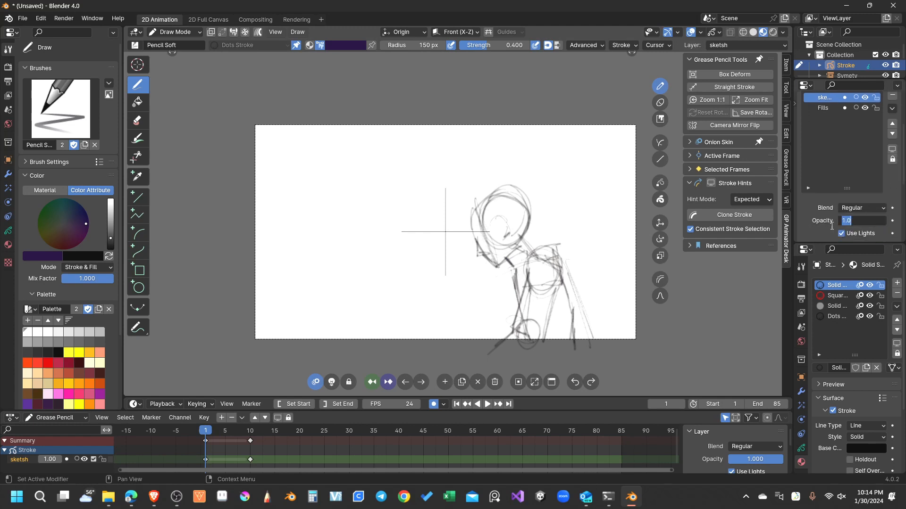
pyautogui.moveTo(873, 221)
pyautogui.mouseDown()
pyautogui.moveTo(851, 221)
pyautogui.moveTo(873, 220)
pyautogui.mouseUp()
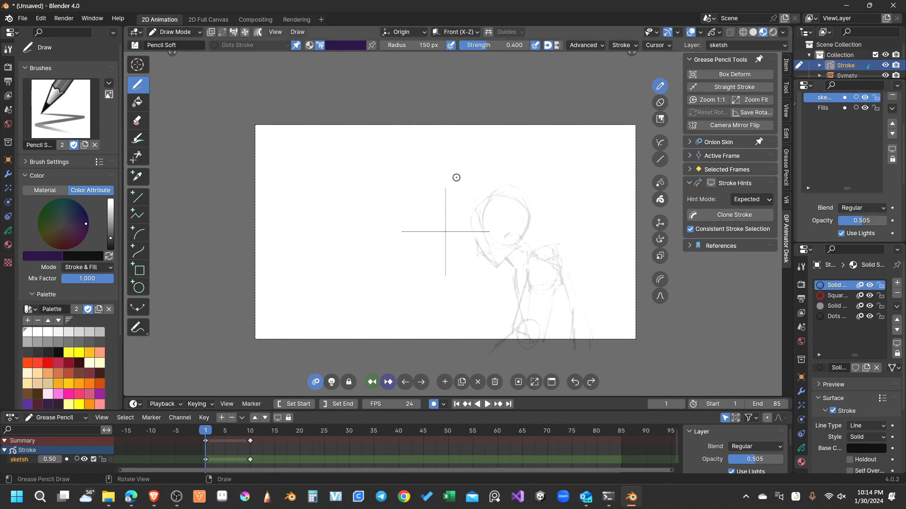
pyautogui.scroll(2, 550, 263)
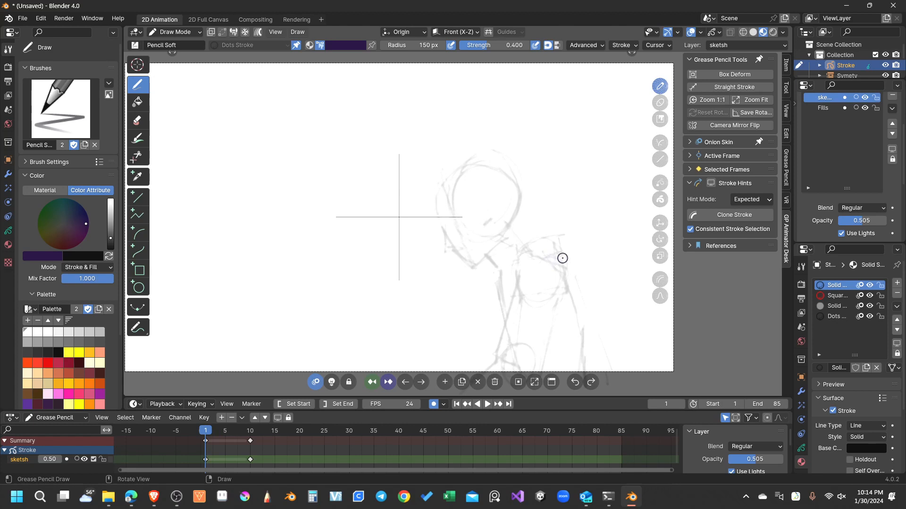
# Choose the Pen brush and make the Lines layer active for inking
pyautogui.click(60, 109)
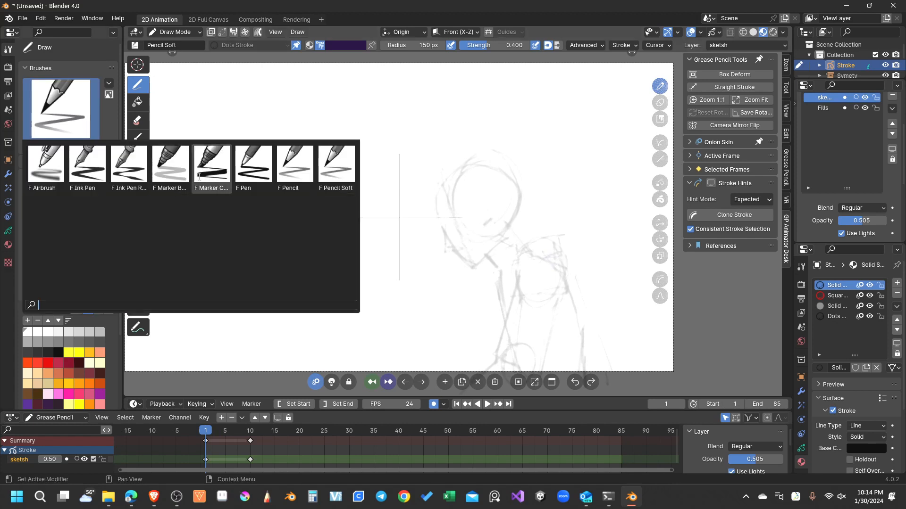
pyautogui.click(254, 166)
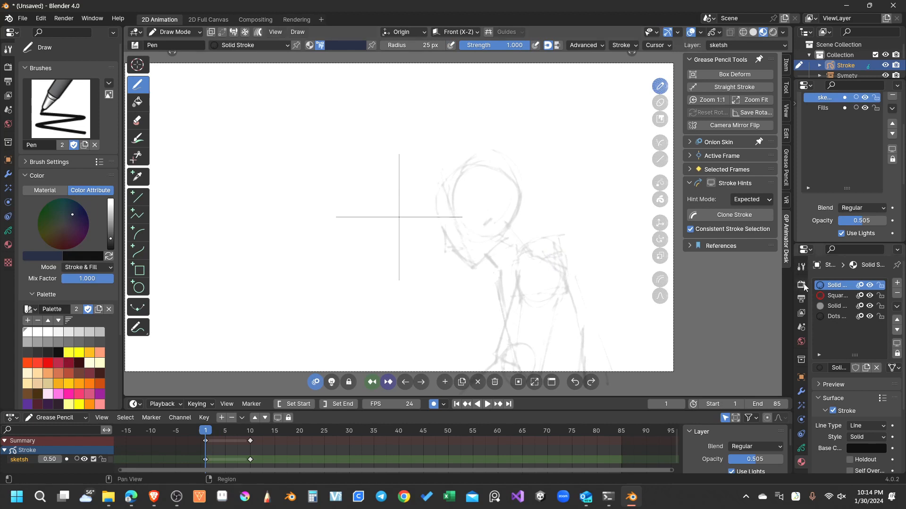
pyautogui.scroll(4, 903, 162)
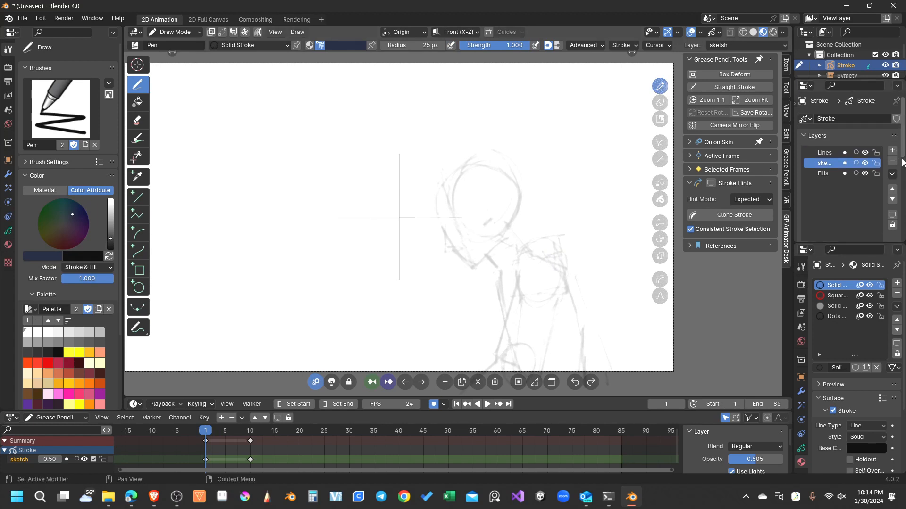
pyautogui.click(824, 153)
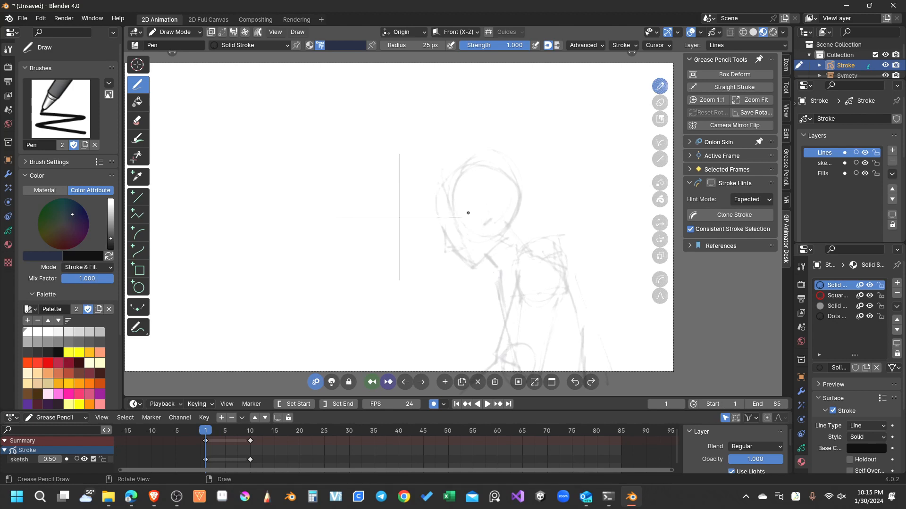
# Ink the frame 1 head over the sketch: rounded visor shape, back-of-head dome, collar-like neck, face profile, eye and mouth
pyautogui.moveTo(483, 201)
pyautogui.mouseDown()
pyautogui.moveTo(485, 225)
pyautogui.moveTo(432, 215)
pyautogui.moveTo(435, 184)
pyautogui.moveTo(460, 177)
pyautogui.moveTo(478, 191)
pyautogui.mouseUp()
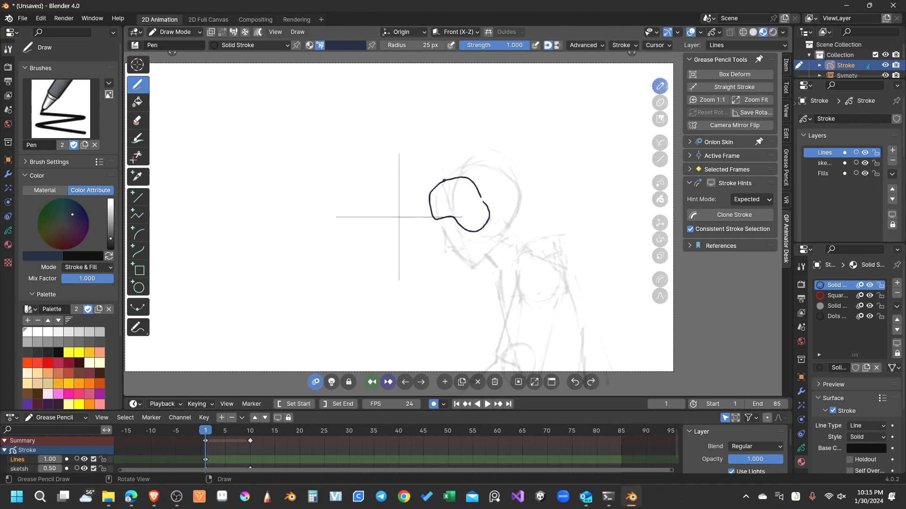
pyautogui.moveTo(444, 180)
pyautogui.mouseDown()
pyautogui.moveTo(478, 160)
pyautogui.moveTo(516, 182)
pyautogui.moveTo(521, 205)
pyautogui.moveTo(507, 230)
pyautogui.moveTo(501, 237)
pyautogui.moveTo(486, 229)
pyautogui.moveTo(516, 241)
pyautogui.moveTo(505, 268)
pyautogui.moveTo(487, 257)
pyautogui.moveTo(494, 244)
pyautogui.mouseUp()
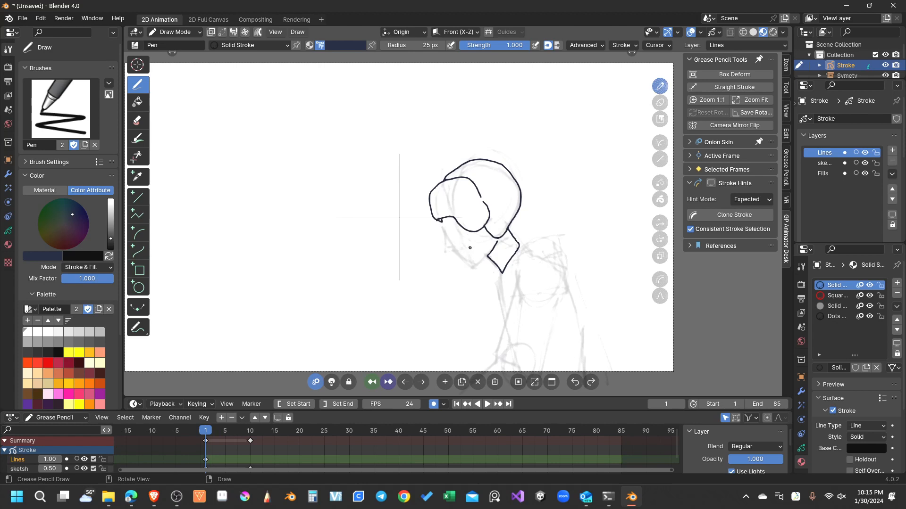
pyautogui.moveTo(442, 220)
pyautogui.mouseDown()
pyautogui.moveTo(470, 262)
pyautogui.moveTo(486, 256)
pyautogui.mouseUp()
pyautogui.moveTo(454, 230)
pyautogui.mouseDown()
pyautogui.moveTo(460, 237)
pyautogui.moveTo(455, 231)
pyautogui.mouseUp()
pyautogui.moveTo(471, 203)
pyautogui.mouseDown()
pyautogui.moveTo(473, 227)
pyautogui.moveTo(483, 216)
pyautogui.moveTo(471, 211)
pyautogui.mouseUp()
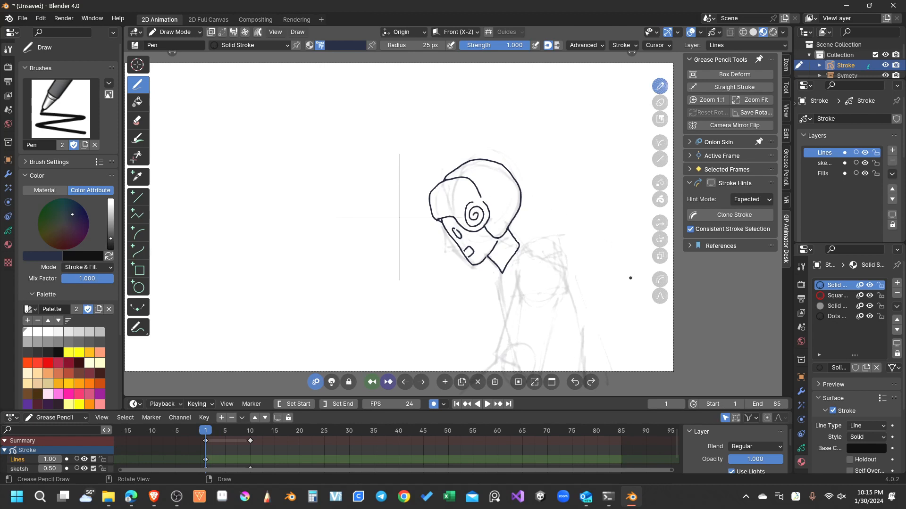
pyautogui.hotkey('ctrl', 'z')
pyautogui.hotkey('ctrl', 'z')
pyautogui.moveTo(473, 199)
pyautogui.mouseDown()
pyautogui.moveTo(467, 225)
pyautogui.moveTo(482, 218)
pyautogui.moveTo(479, 204)
pyautogui.mouseUp()
pyautogui.hotkey('ctrl', 'z')
pyautogui.hotkey('ctrl', 'z')
pyautogui.hotkey('ctrl', 'z')
# Ink a second rim line along the visor's lower edge and a short line at the neck
pyautogui.moveTo(440, 214)
pyautogui.mouseDown()
pyautogui.moveTo(450, 210)
pyautogui.moveTo(467, 227)
pyautogui.mouseUp()
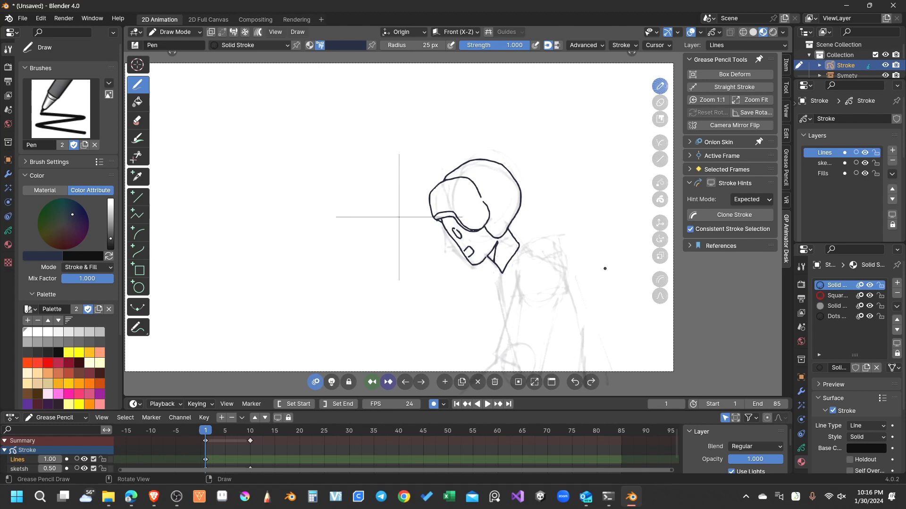
pyautogui.press('F3')
pyautogui.press('Escape')
pyautogui.moveTo(590, 269); pyautogui.dragTo(589, 275, button='middle')
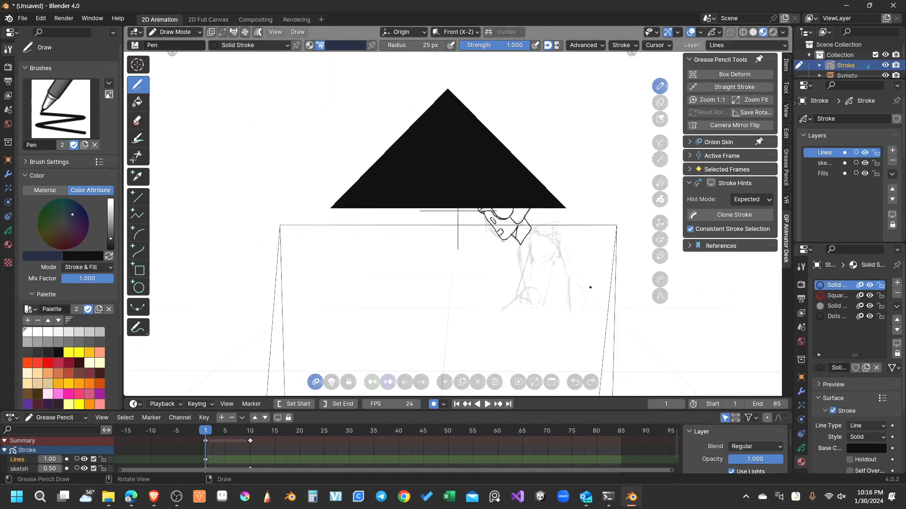
pyautogui.press('KP_0')
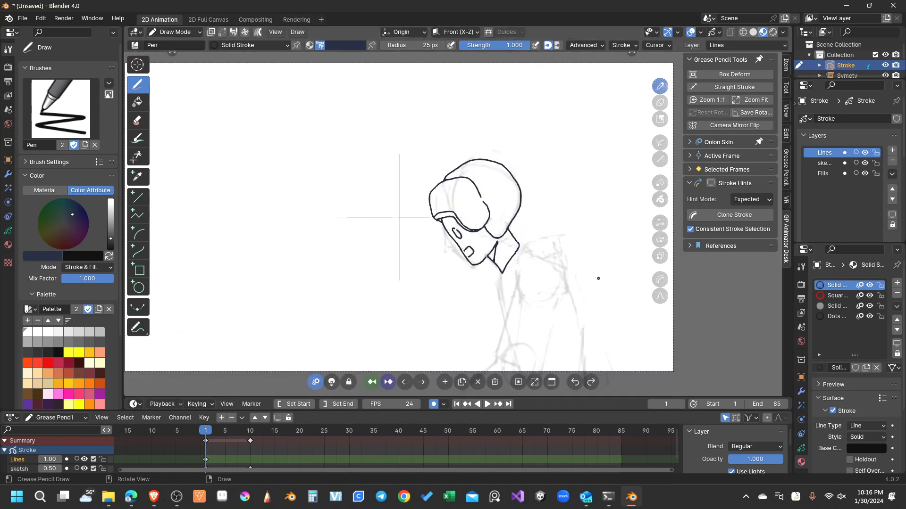
# Ink the rounded shoulder pad, upper arm, forearm and circular elbow joint with a central slit over the frame 1 sketch
pyautogui.keyDown('shift'); pyautogui.moveTo(589, 269); pyautogui.dragTo(588, 240, button='middle'); pyautogui.keyUp('shift')
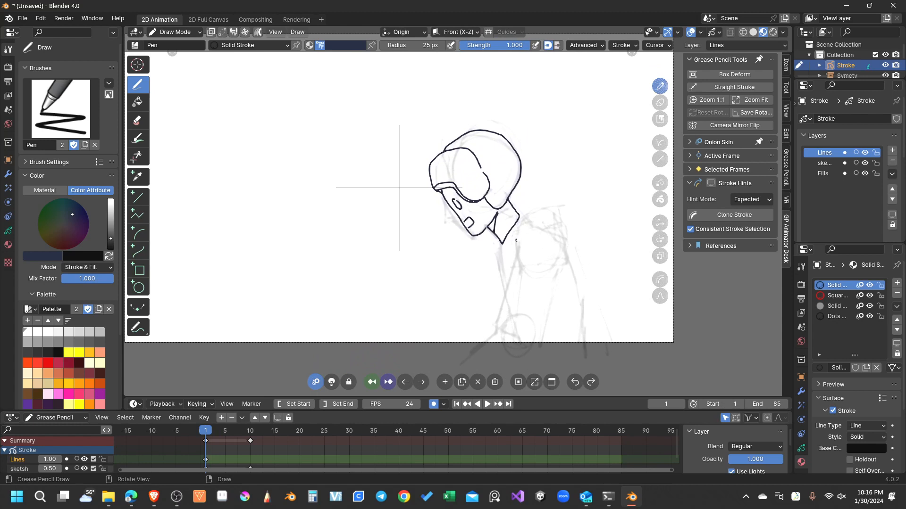
pyautogui.moveTo(528, 228)
pyautogui.mouseDown()
pyautogui.moveTo(539, 229)
pyautogui.moveTo(555, 260)
pyautogui.moveTo(521, 268)
pyautogui.moveTo(516, 241)
pyautogui.moveTo(500, 324)
pyautogui.moveTo(521, 334)
pyautogui.moveTo(533, 325)
pyautogui.moveTo(550, 273)
pyautogui.mouseUp()
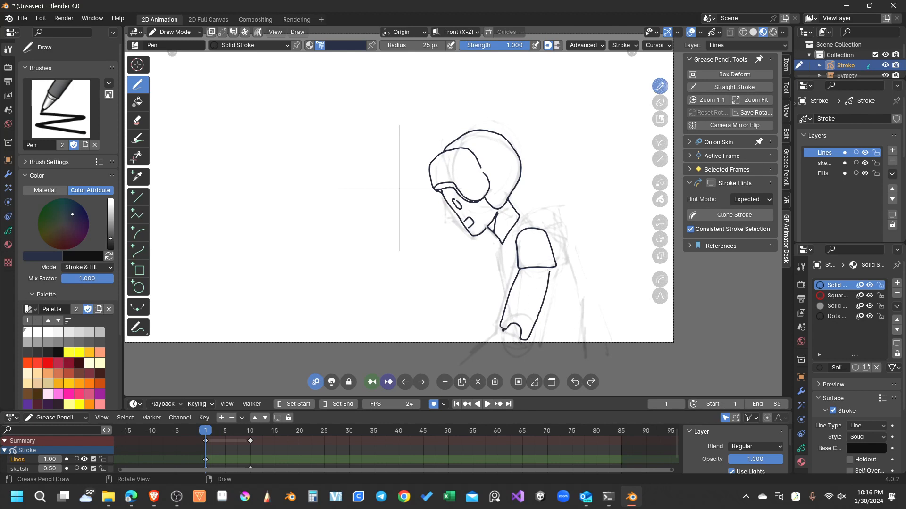
pyautogui.moveTo(501, 327)
pyautogui.mouseDown()
pyautogui.moveTo(483, 342)
pyautogui.moveTo(518, 346)
pyautogui.moveTo(507, 355)
pyautogui.moveTo(489, 348)
pyautogui.mouseUp()
pyautogui.moveTo(512, 333); pyautogui.dragTo(513, 339)
# Ink the chest and back outlines, shaping the back as a jacket with a doubled, pointed hem above the waist
pyautogui.moveTo(498, 243); pyautogui.dragTo(511, 277)
pyautogui.moveTo(520, 215)
pyautogui.mouseDown()
pyautogui.moveTo(556, 232)
pyautogui.moveTo(577, 283)
pyautogui.moveTo(575, 342)
pyautogui.mouseUp()
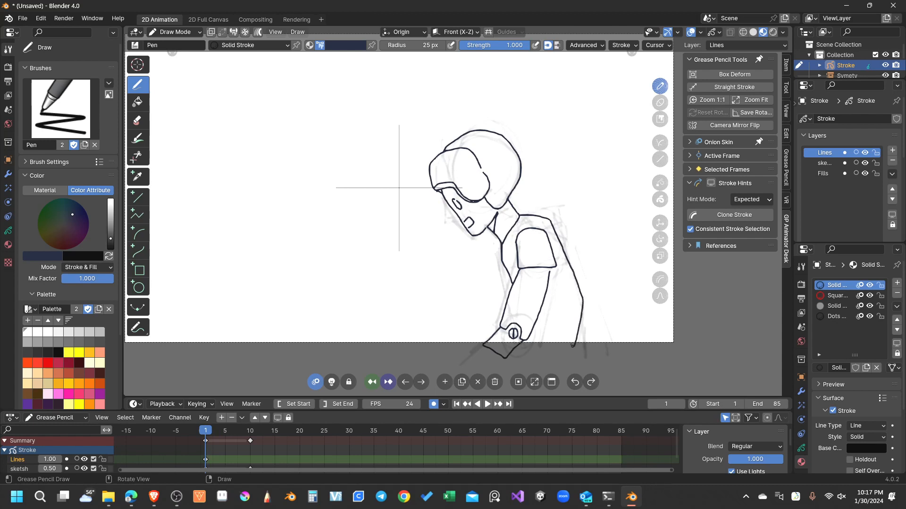
pyautogui.moveTo(542, 306)
pyautogui.mouseDown()
pyautogui.moveTo(553, 299)
pyautogui.moveTo(581, 320)
pyautogui.mouseUp()
pyautogui.hotkey('ctrl', 'z')
pyautogui.hotkey('ctrl', 'z')
pyautogui.moveTo(520, 213)
pyautogui.mouseDown()
pyautogui.moveTo(541, 217)
pyautogui.moveTo(583, 289)
pyautogui.moveTo(566, 286)
pyautogui.moveTo(543, 300)
pyautogui.moveTo(576, 320)
pyautogui.moveTo(573, 338)
pyautogui.mouseUp()
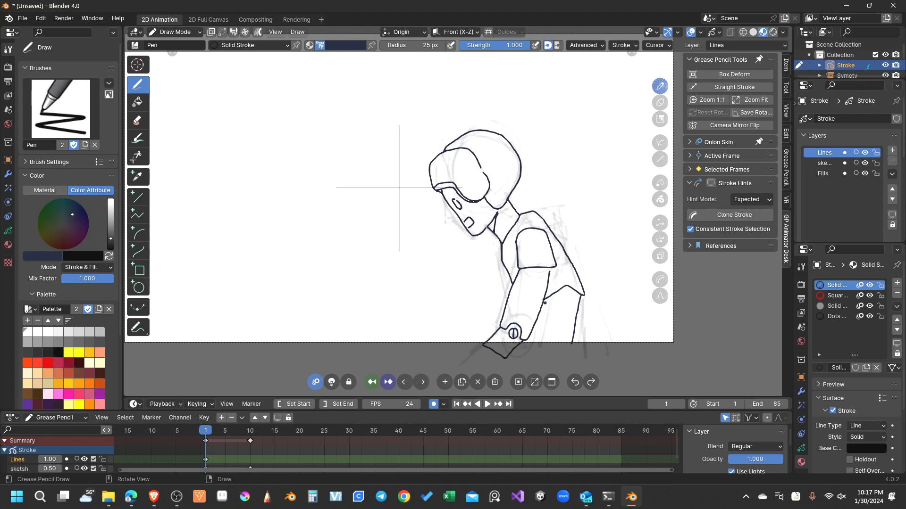
pyautogui.moveTo(543, 303)
pyautogui.mouseDown()
pyautogui.moveTo(562, 290)
pyautogui.moveTo(576, 296)
pyautogui.mouseUp()
# Go to frame 10 and ink the rounded visor shape over the frame 1 visor, slightly offset, on the Lines layer
pyautogui.click(251, 431)
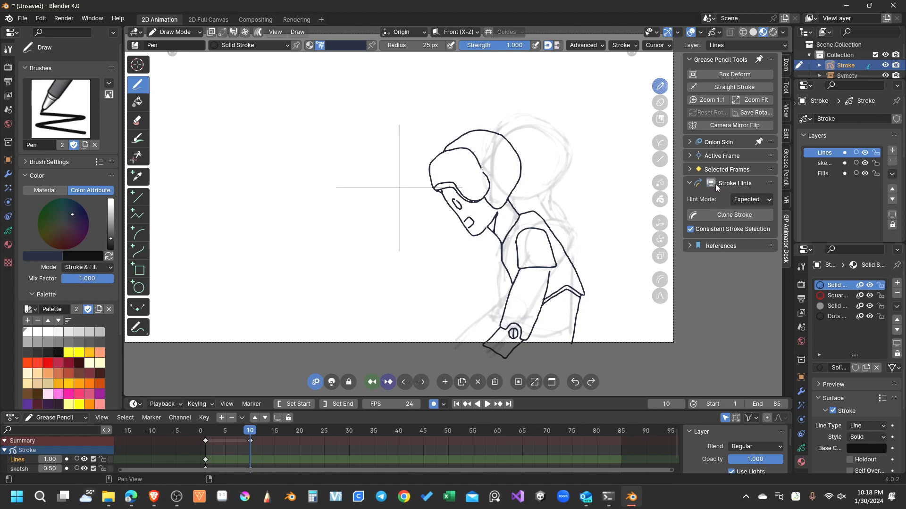
pyautogui.click(684, 286)
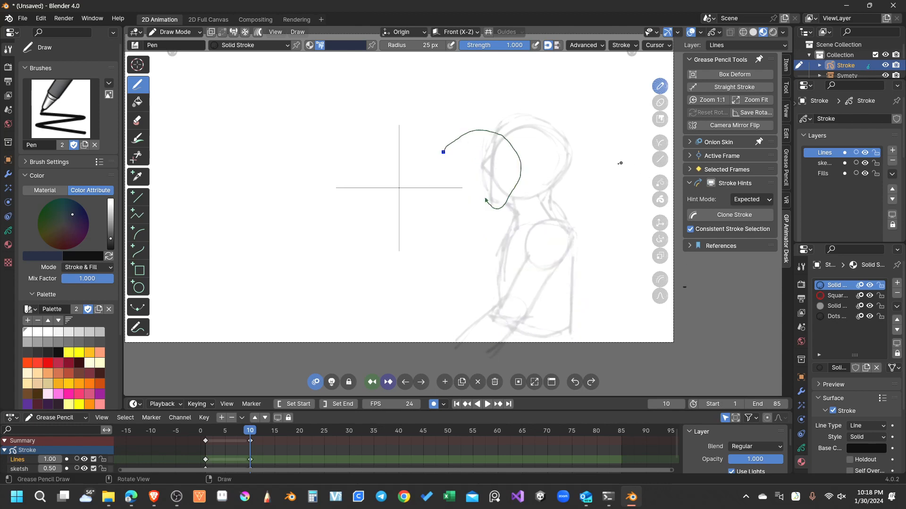
pyautogui.hotkey('ctrl', 'z')
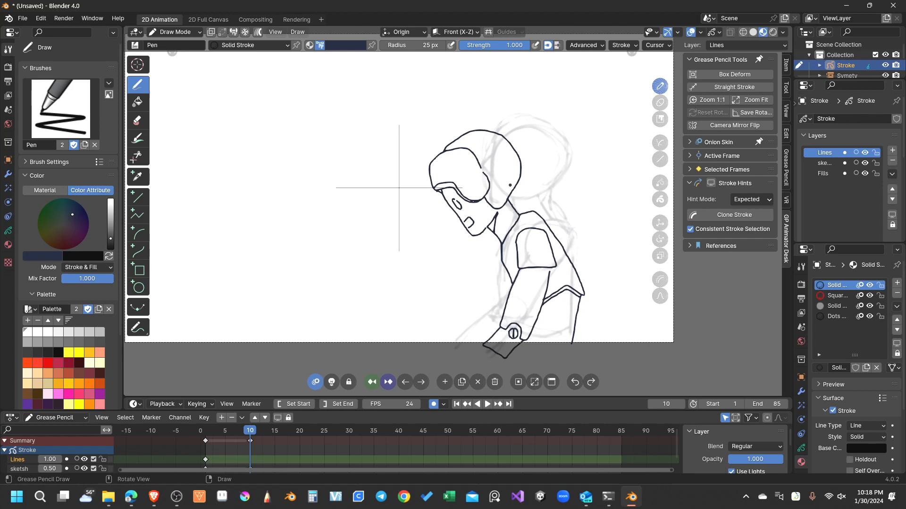
pyautogui.click(482, 172)
pyautogui.hotkey('ctrl', 'z')
pyautogui.click(487, 167)
pyautogui.moveTo(445, 184); pyautogui.dragTo(454, 186)
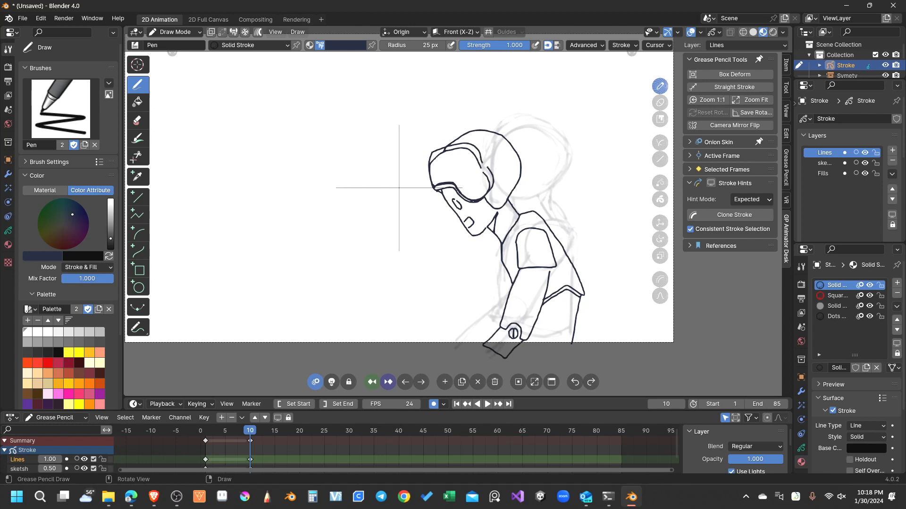
# Turn on the Stroke Hints display and ink the back-of-head dome at frame 10, following its hint
pyautogui.press('o')
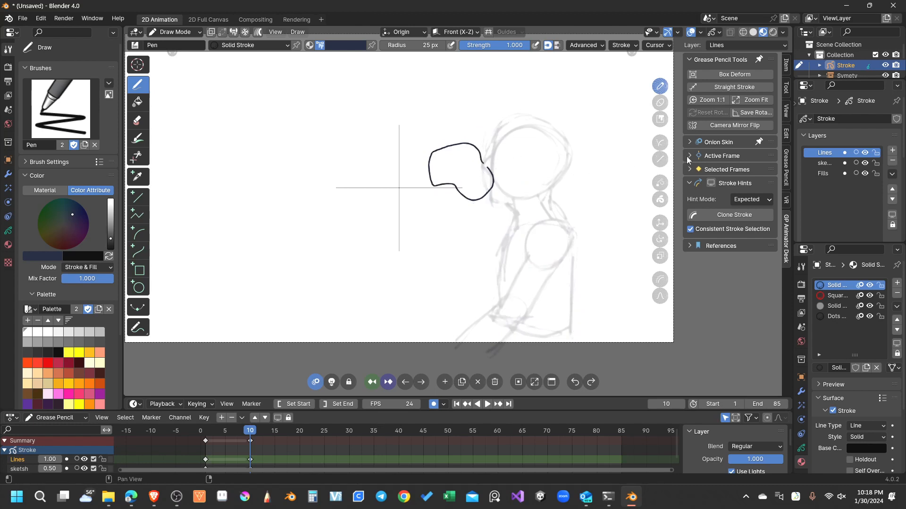
pyautogui.click(711, 183)
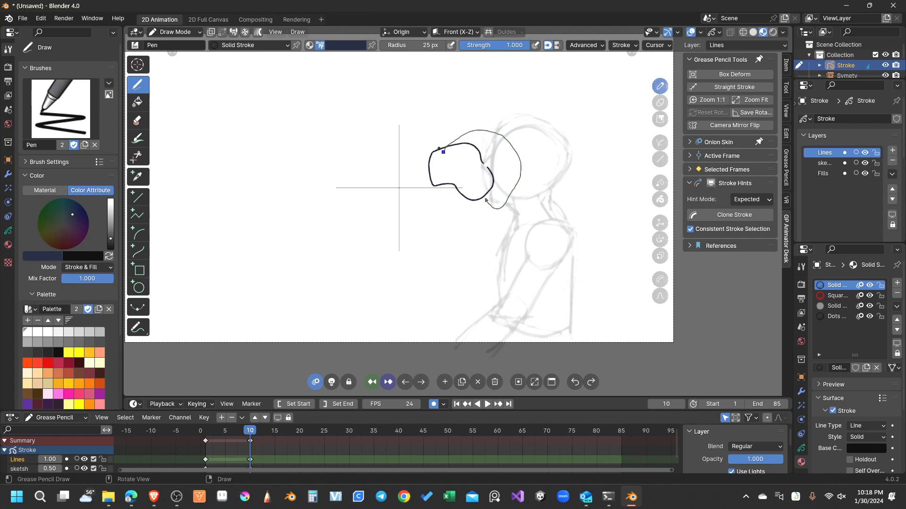
pyautogui.moveTo(441, 143)
pyautogui.mouseDown()
pyautogui.moveTo(468, 124)
pyautogui.moveTo(505, 136)
pyautogui.moveTo(517, 183)
pyautogui.moveTo(501, 209)
pyautogui.moveTo(484, 205)
pyautogui.mouseUp()
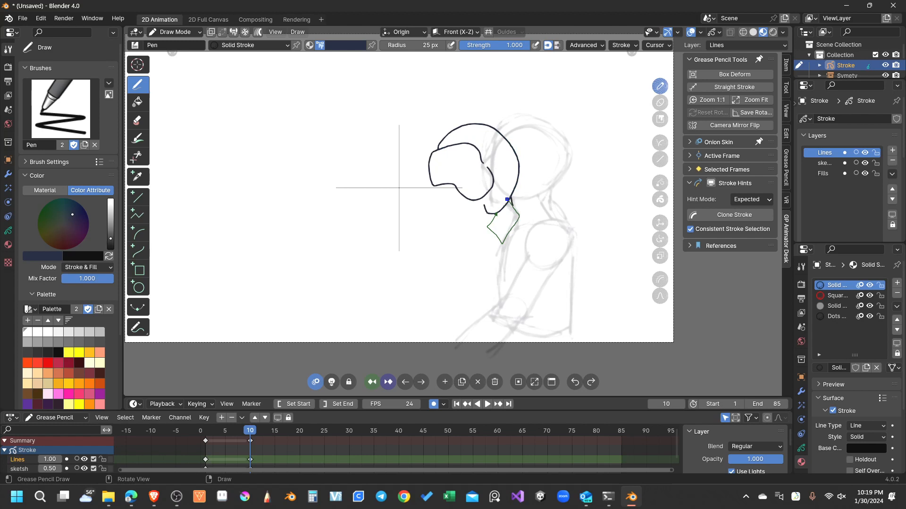
pyautogui.moveTo(511, 206); pyautogui.dragTo(516, 213)
pyautogui.moveTo(486, 218); pyautogui.dragTo(491, 215)
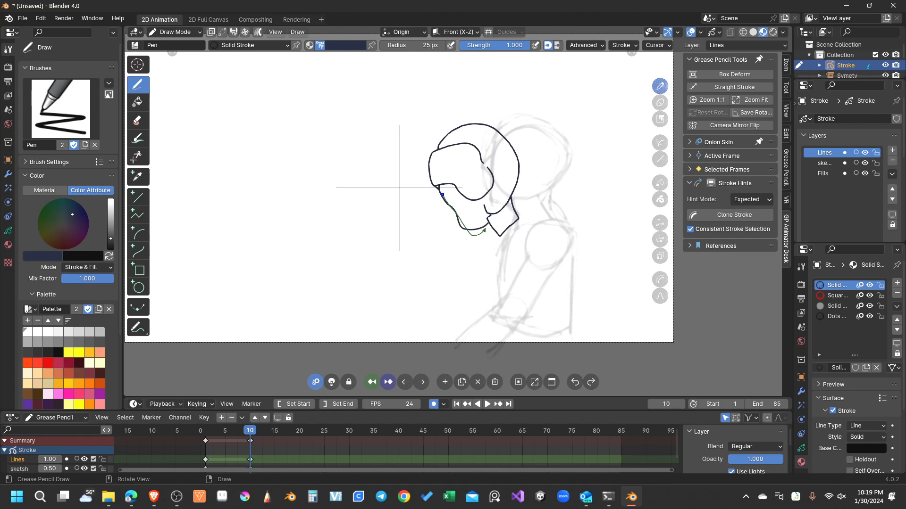
pyautogui.moveTo(442, 195); pyautogui.dragTo(485, 229)
pyautogui.hotkey('ctrl', 'z')
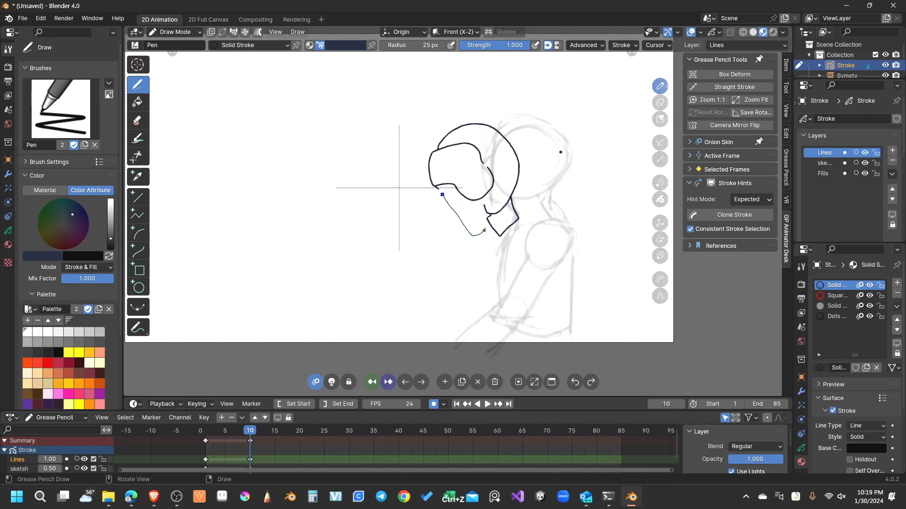
pyautogui.click(856, 153)
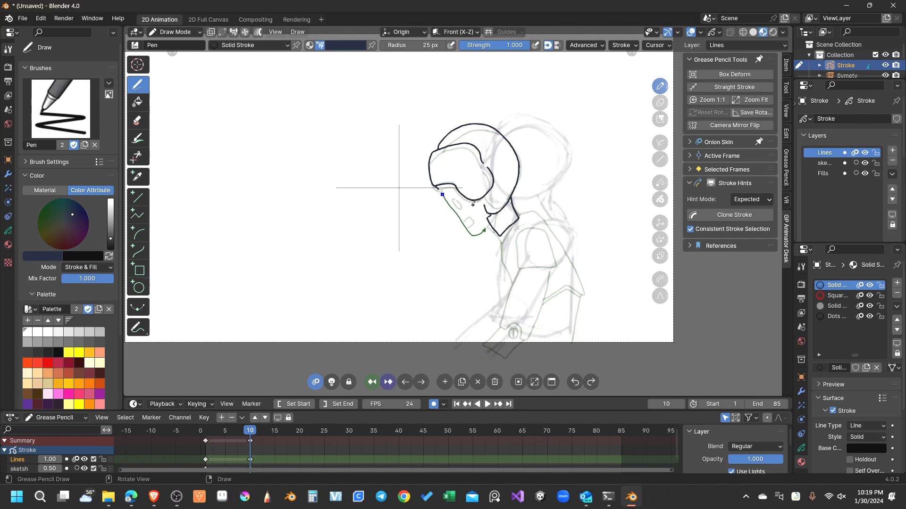
pyautogui.scroll(3, 519, 195)
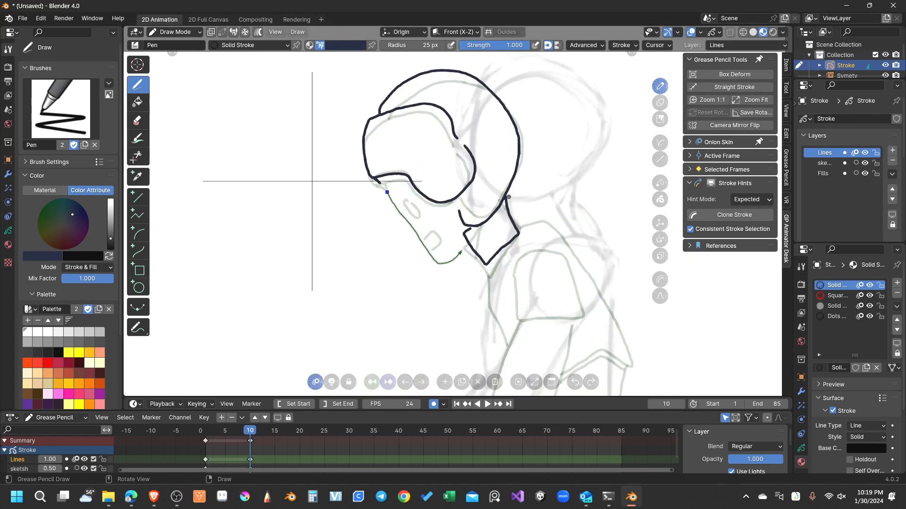
pyautogui.click(864, 163)
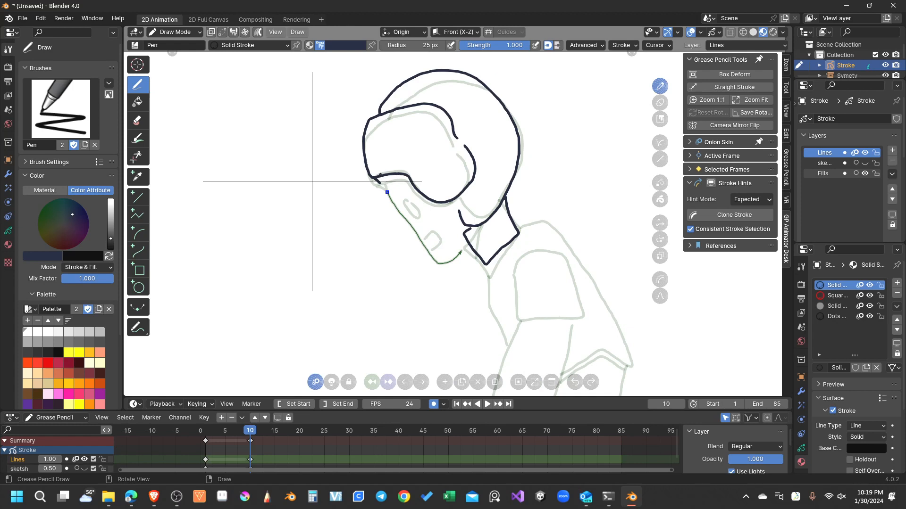
pyautogui.moveTo(380, 175)
pyautogui.mouseDown()
pyautogui.moveTo(412, 239)
pyautogui.moveTo(429, 253)
pyautogui.moveTo(468, 245)
pyautogui.mouseUp()
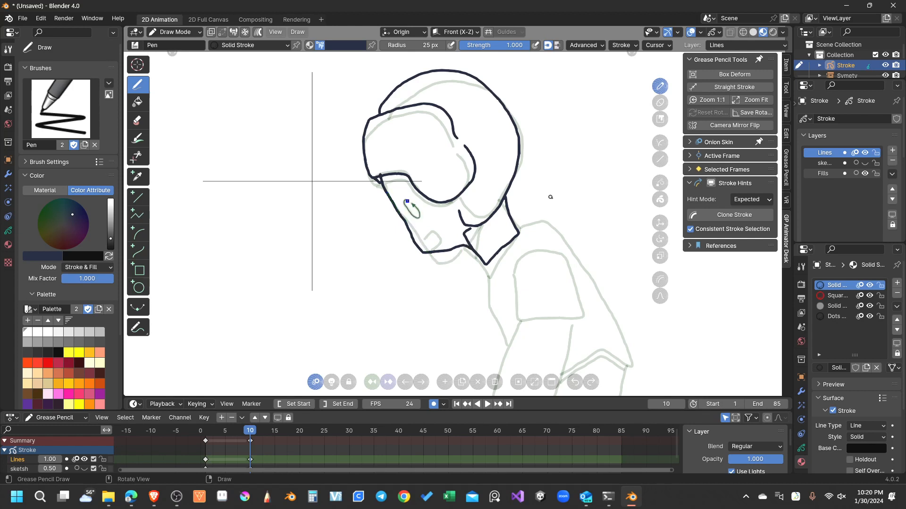
pyautogui.hotkey('ctrl', 'z')
pyautogui.hotkey('ctrl', 'z')
pyautogui.hotkey('ctrl', 'z')
pyautogui.hotkey('ctrl', 'z')
pyautogui.hotkey('ctrl', 'z')
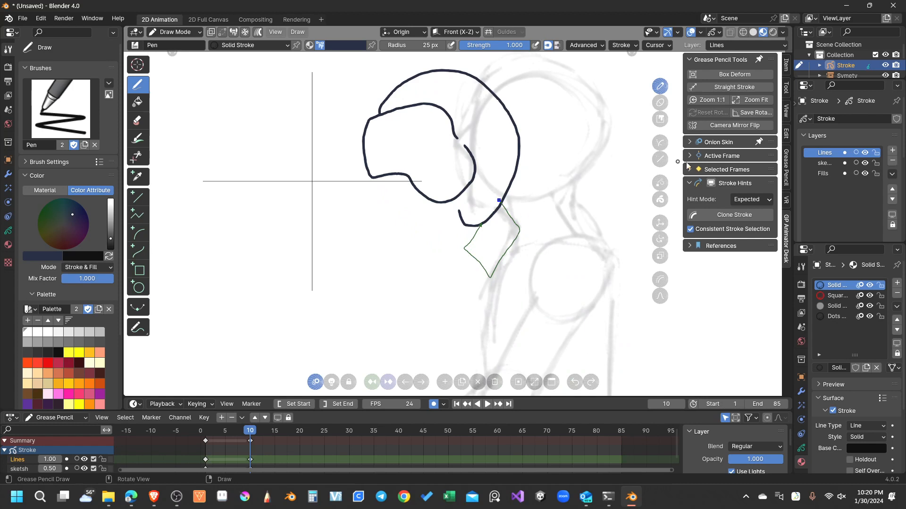
# Turn on onion skinning for the Lines layer and compare the drawing with the sketsh layer hidden and shown, leaving it shown
pyautogui.click(855, 153)
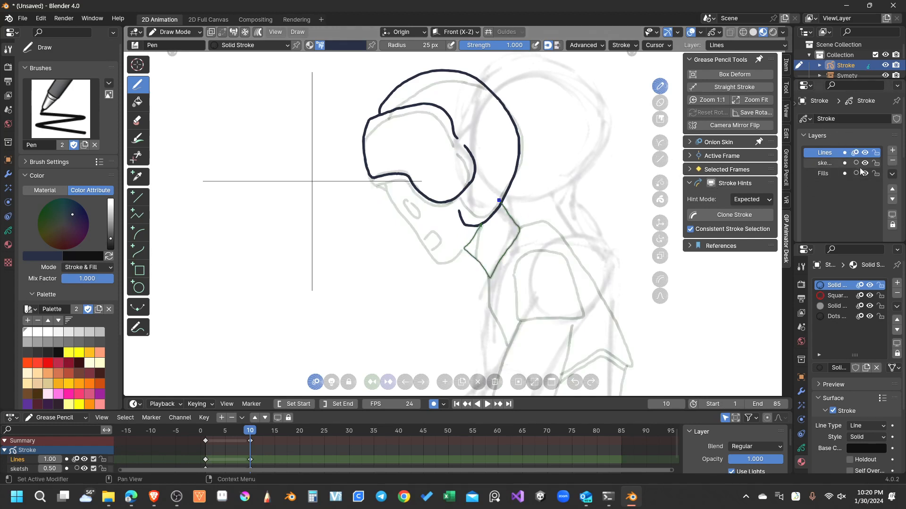
pyautogui.click(865, 163)
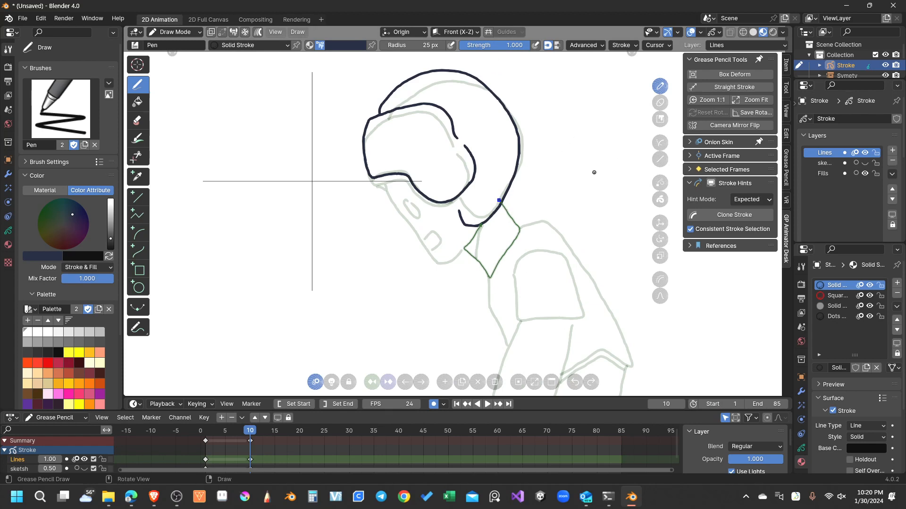
pyautogui.click(865, 164)
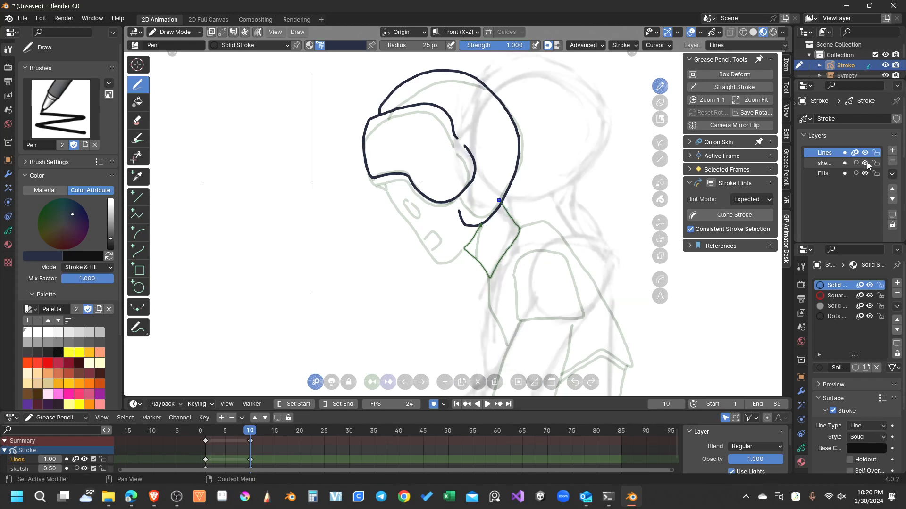
pyautogui.click(868, 162)
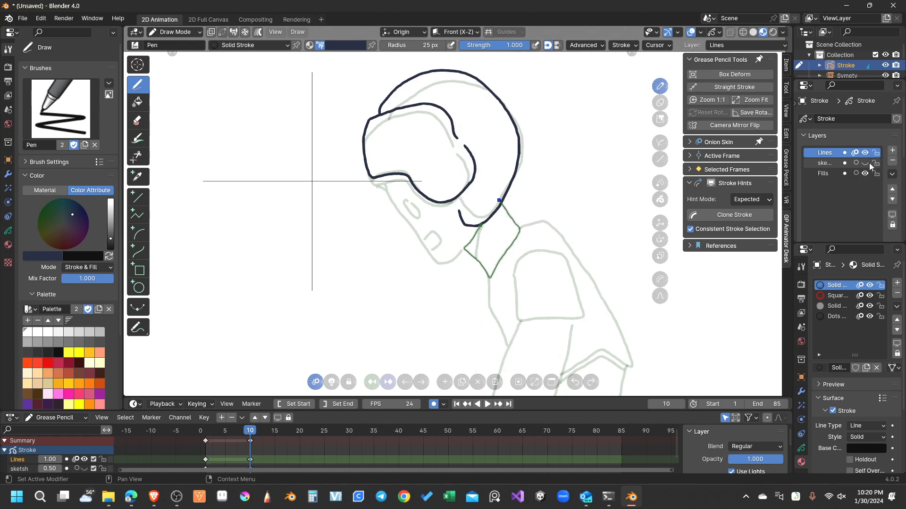
pyautogui.click(868, 163)
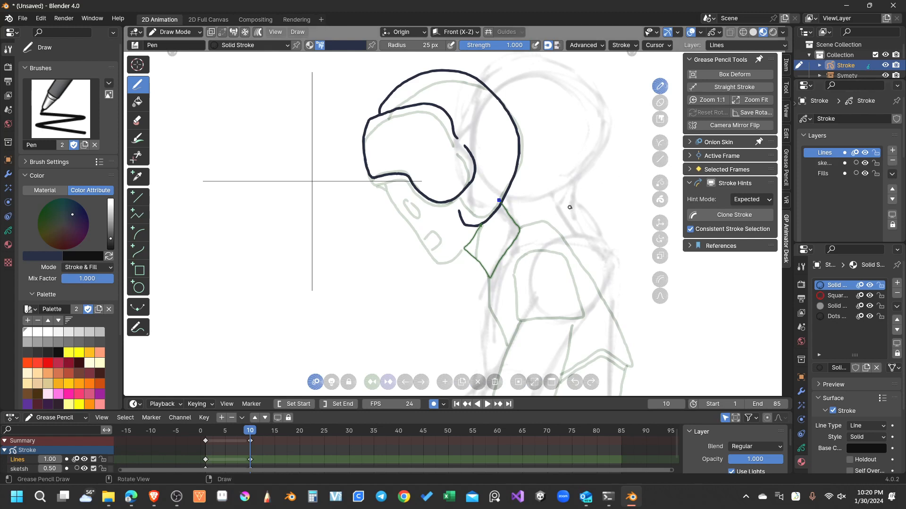
# Lock the sketsh and Fills layers and select all the frame 10 head strokes on the Lines layer for editing
pyautogui.click(661, 224)
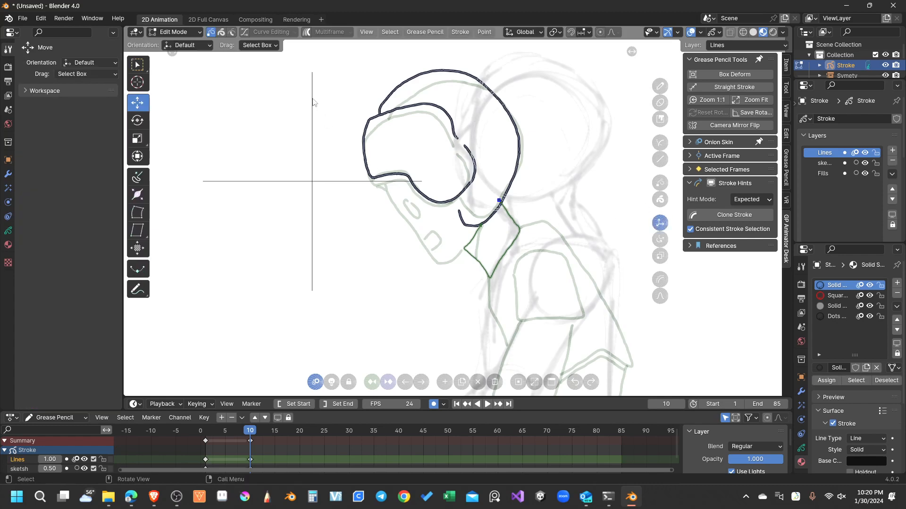
pyautogui.press('b')
pyautogui.moveTo(305, 96); pyautogui.dragTo(609, 296)
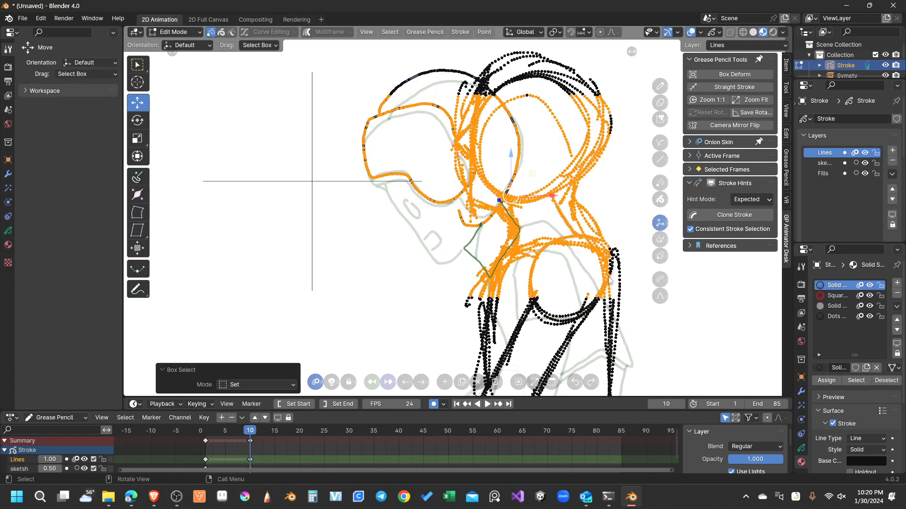
pyautogui.click(399, 309)
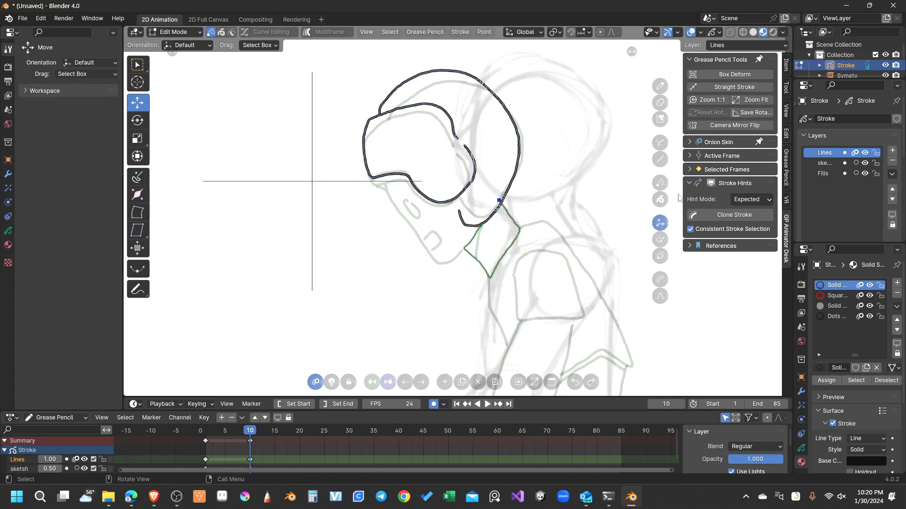
pyautogui.click(875, 162)
pyautogui.click(876, 173)
pyautogui.moveTo(332, 91); pyautogui.dragTo(635, 259)
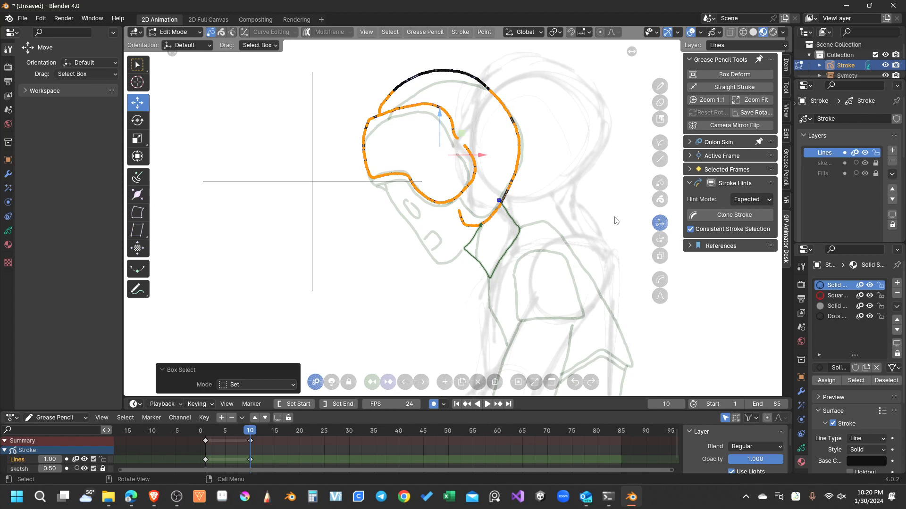
pyautogui.press('a')
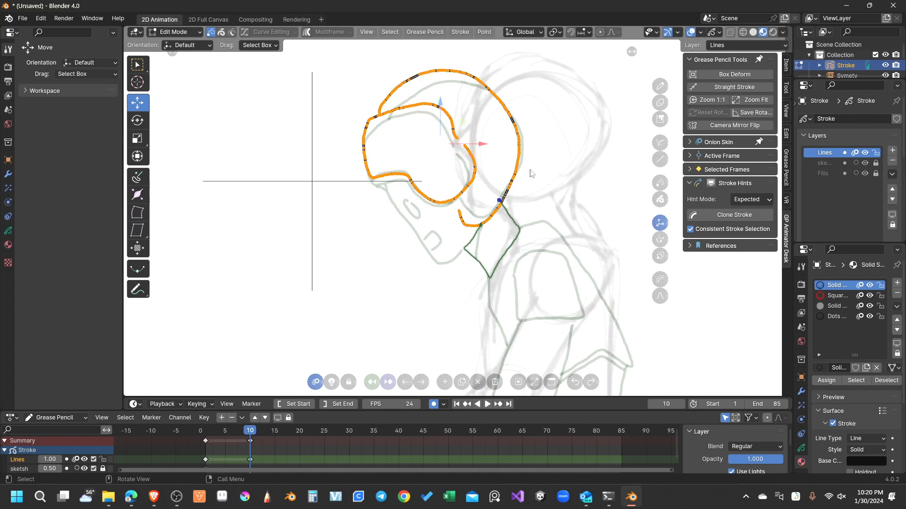
# Move the head strokes up and over the sketched head at frame 10, and scale them to about 0.917
pyautogui.moveTo(449, 144)
pyautogui.mouseDown()
pyautogui.moveTo(502, 145)
pyautogui.moveTo(496, 100)
pyautogui.mouseUp()
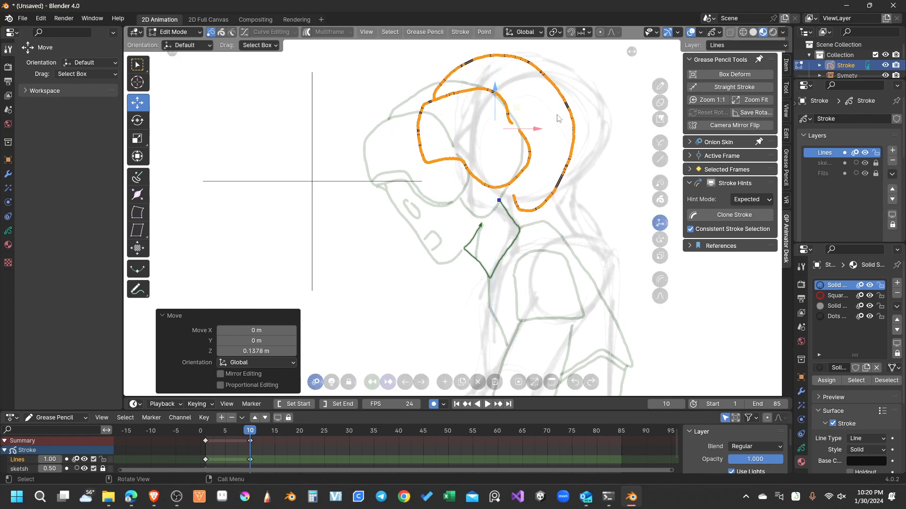
pyautogui.moveTo(520, 128); pyautogui.dragTo(536, 127)
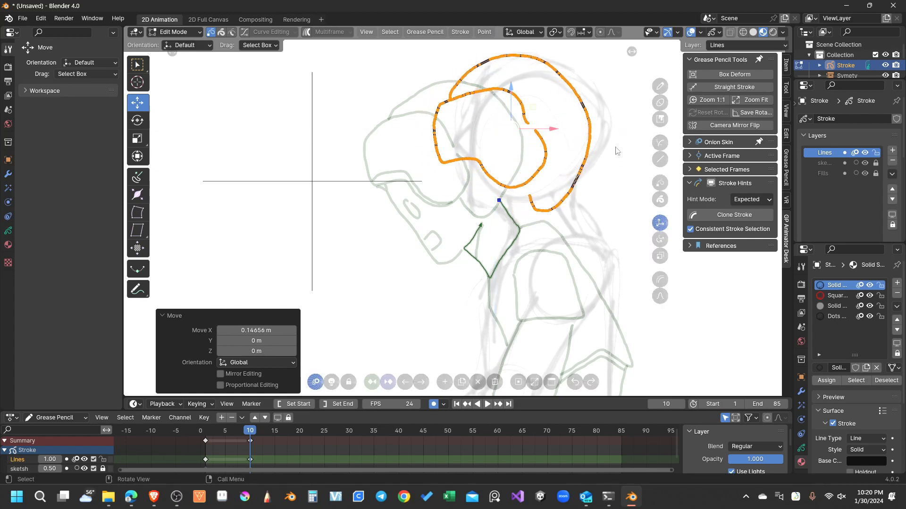
pyautogui.click(660, 86)
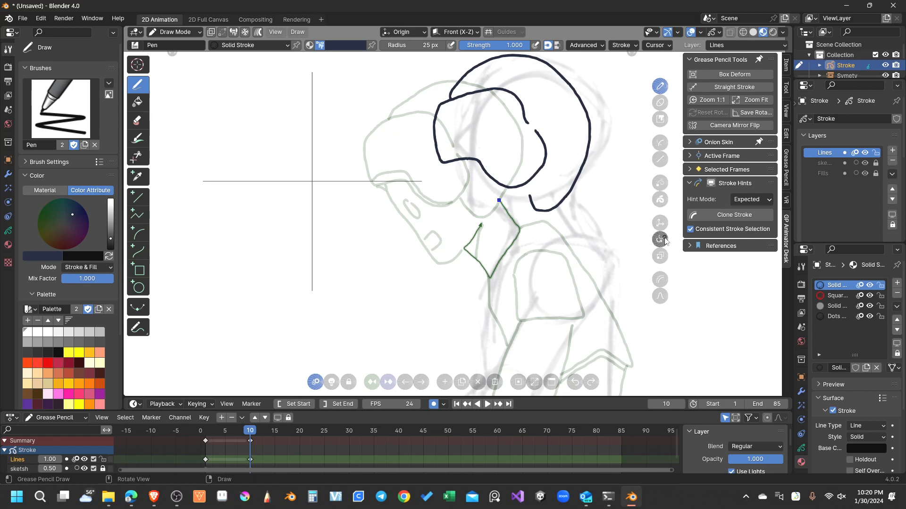
pyautogui.click(660, 256)
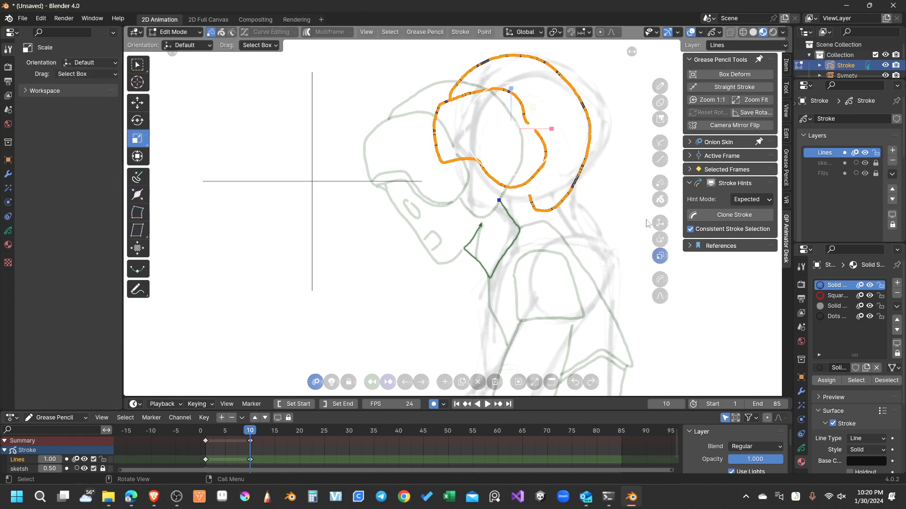
pyautogui.moveTo(532, 107); pyautogui.dragTo(526, 121)
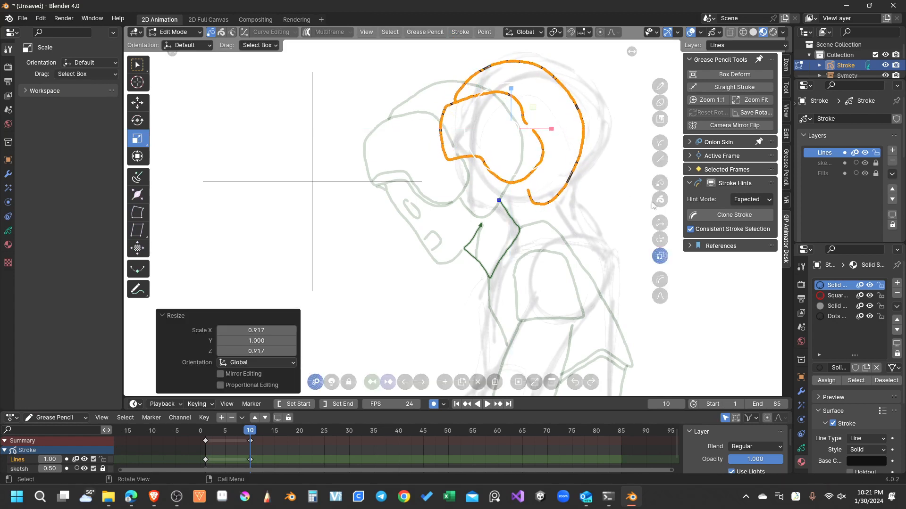
# Refit the head strokes to the sketch, rotating them about 8.5° around Y and moving them about 0.1 m along both Z and X
pyautogui.click(661, 223)
pyautogui.moveTo(510, 118); pyautogui.dragTo(513, 104)
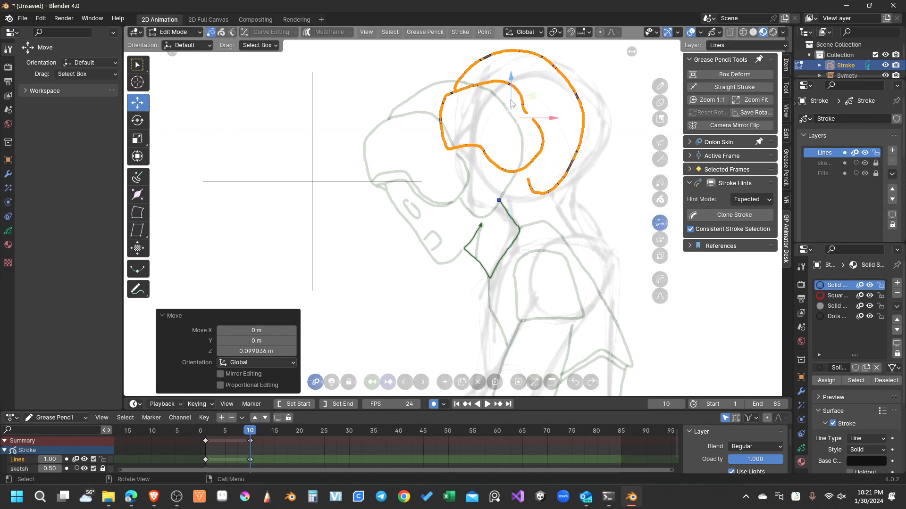
pyautogui.click(660, 239)
pyautogui.moveTo(550, 114); pyautogui.dragTo(549, 105)
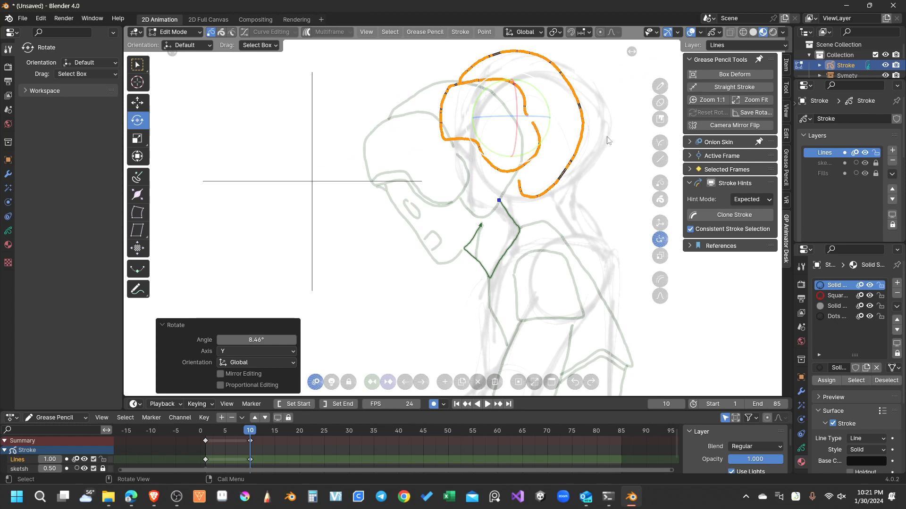
pyautogui.click(660, 222)
pyautogui.moveTo(539, 117); pyautogui.dragTo(548, 118)
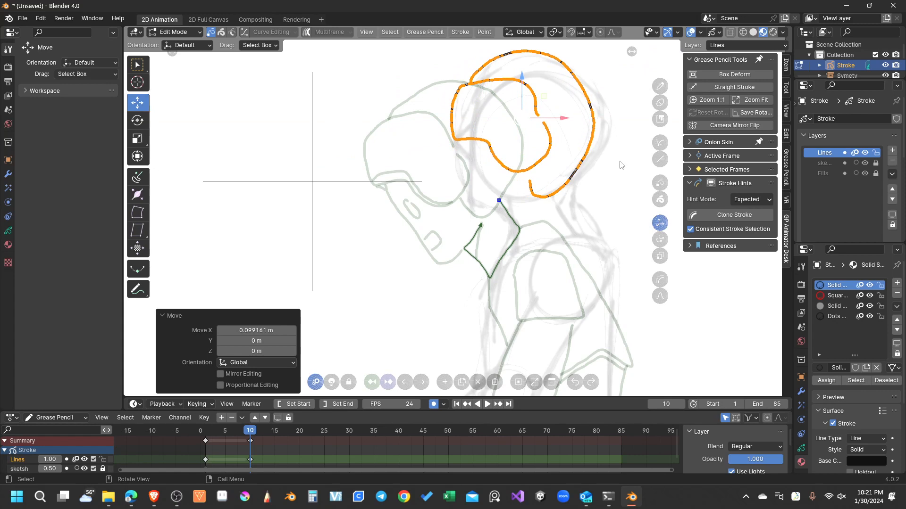
pyautogui.click(659, 89)
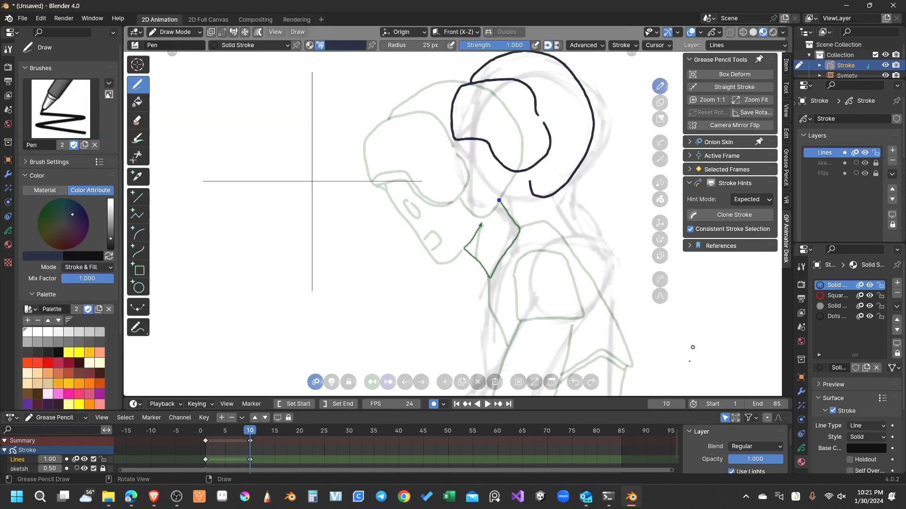
pyautogui.press('space')
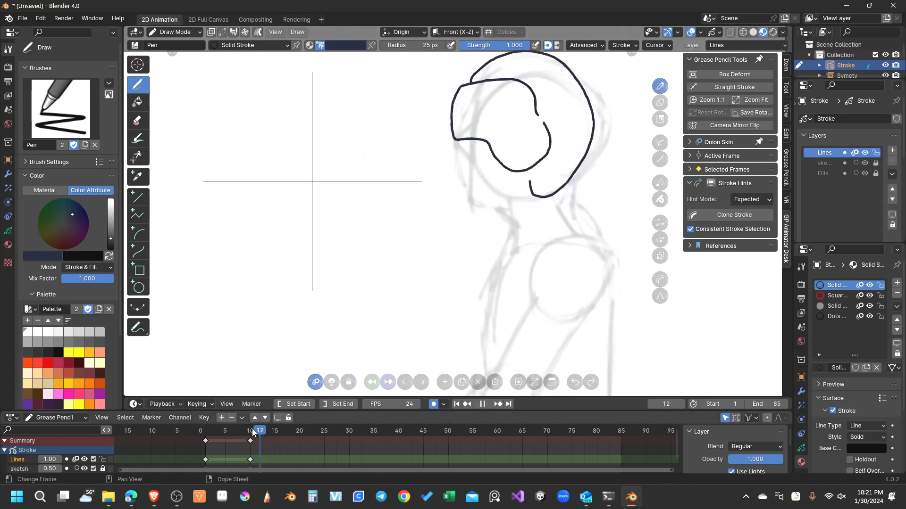
pyautogui.press('space')
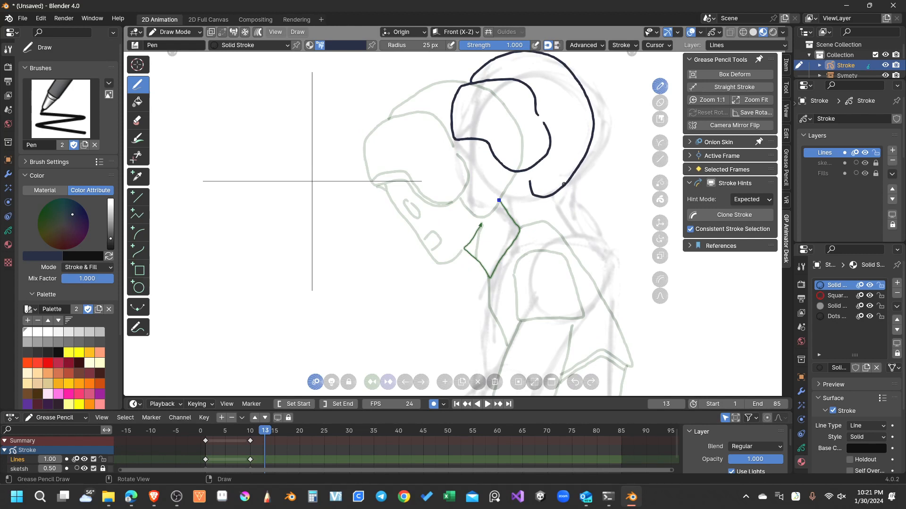
pyautogui.moveTo(563, 187); pyautogui.dragTo(565, 199)
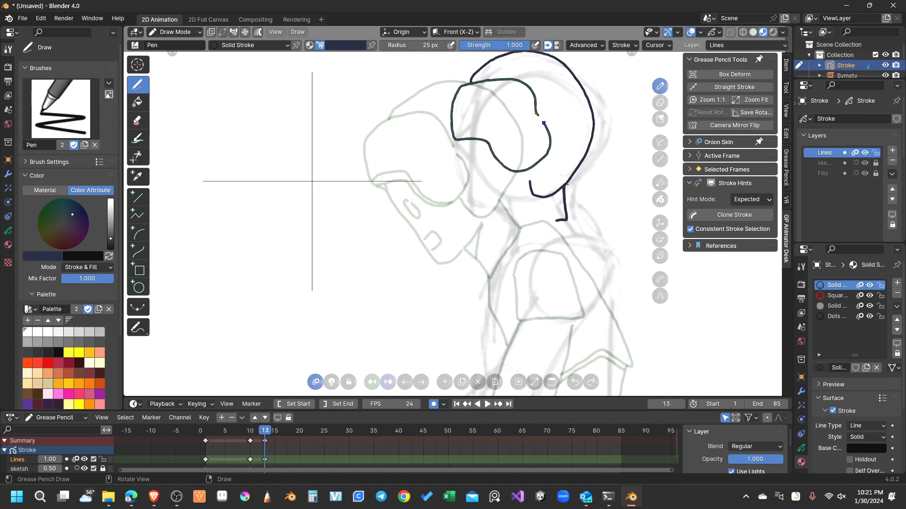
pyautogui.moveTo(555, 220)
pyautogui.mouseDown()
pyautogui.moveTo(540, 224)
pyautogui.moveTo(519, 190)
pyautogui.mouseUp()
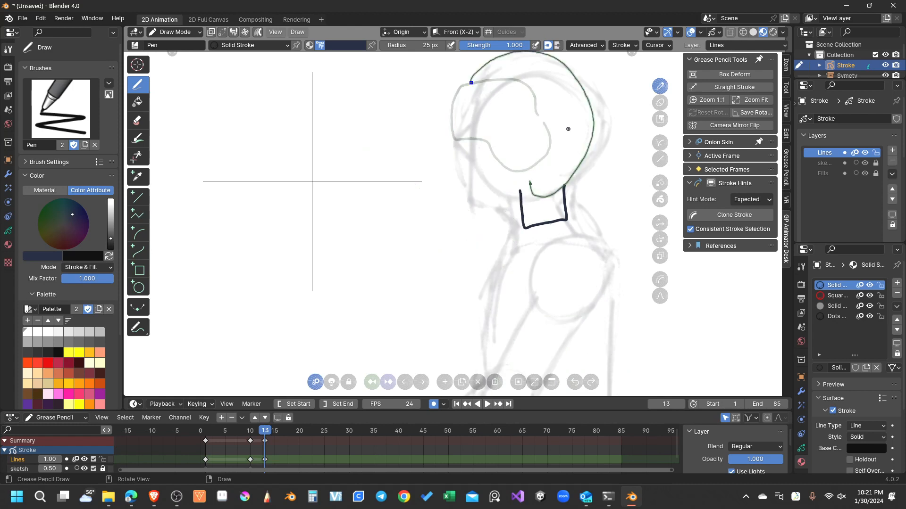
pyautogui.hotkey('ctrl', 'z')
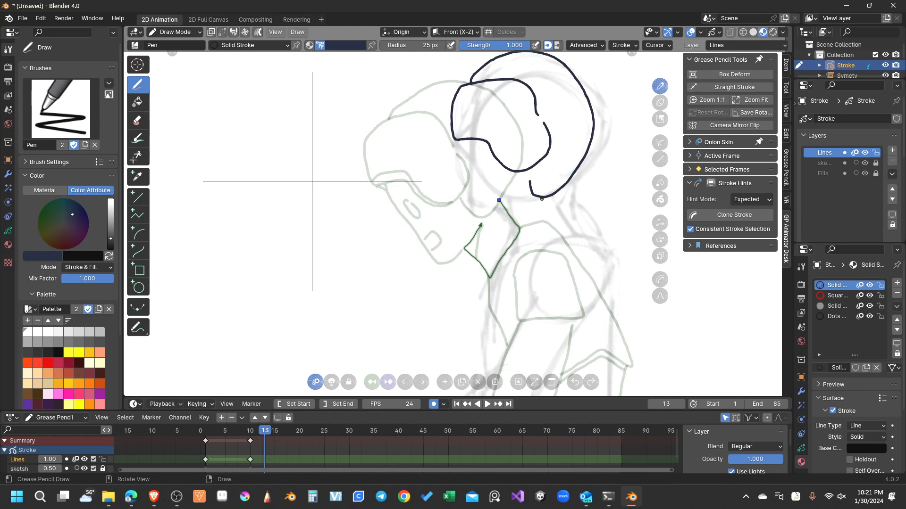
pyautogui.press('Down')
# Ink the boxy neck under the head and the face outline from the visor's front corner around the jaw to the neck
pyautogui.moveTo(563, 186)
pyautogui.mouseDown()
pyautogui.moveTo(565, 222)
pyautogui.moveTo(539, 225)
pyautogui.moveTo(512, 206)
pyautogui.moveTo(533, 195)
pyautogui.mouseUp()
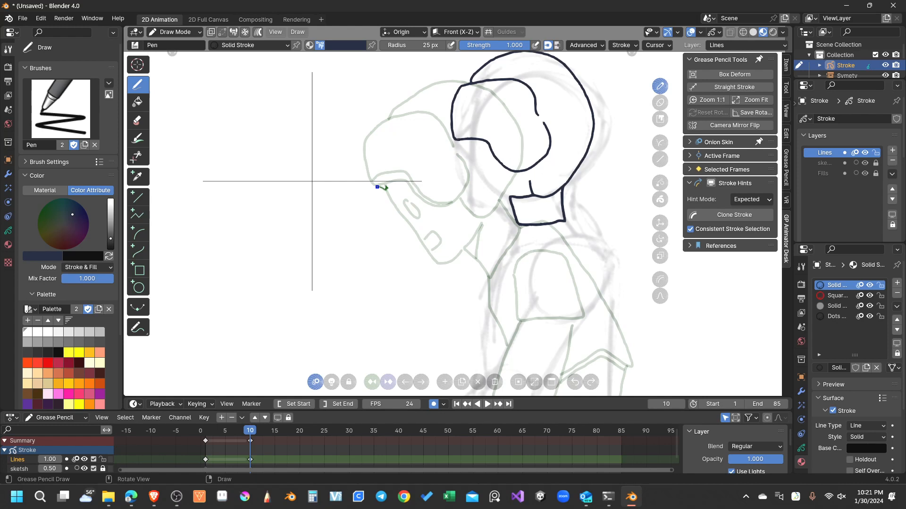
pyautogui.moveTo(387, 192); pyautogui.dragTo(460, 252)
pyautogui.moveTo(461, 142); pyautogui.dragTo(478, 207)
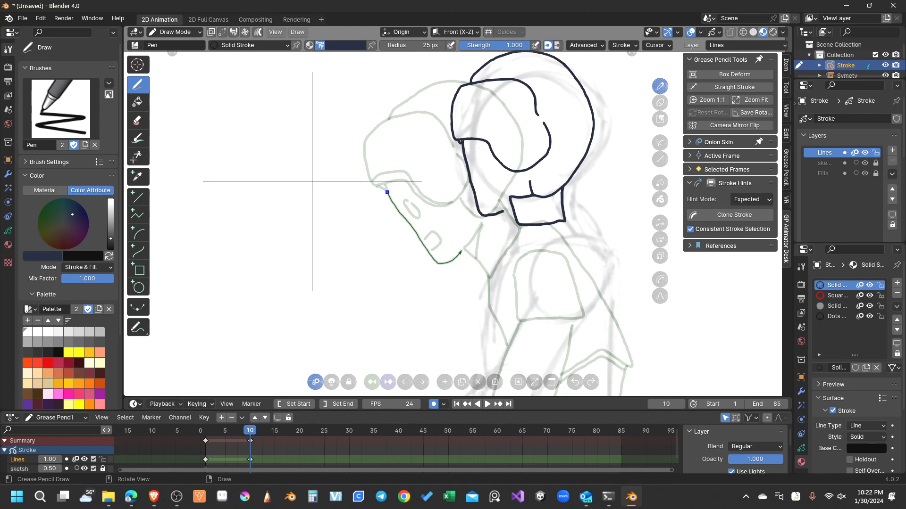
pyautogui.hotkey('ctrl', 'z')
pyautogui.moveTo(462, 145)
pyautogui.mouseDown()
pyautogui.moveTo(475, 203)
pyautogui.moveTo(511, 197)
pyautogui.mouseUp()
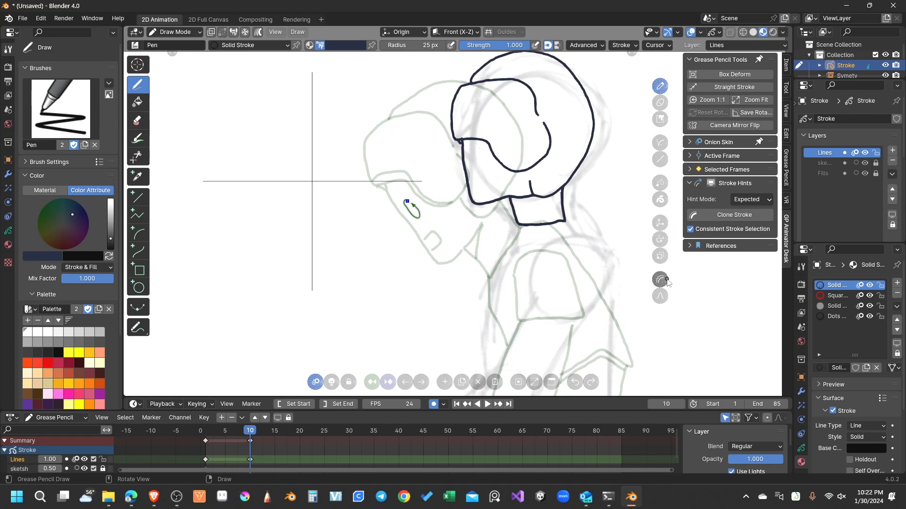
# Reshape the visor with the Grab sculpt brush, pulling its lower edge, rear end and front corner upward
pyautogui.click(662, 296)
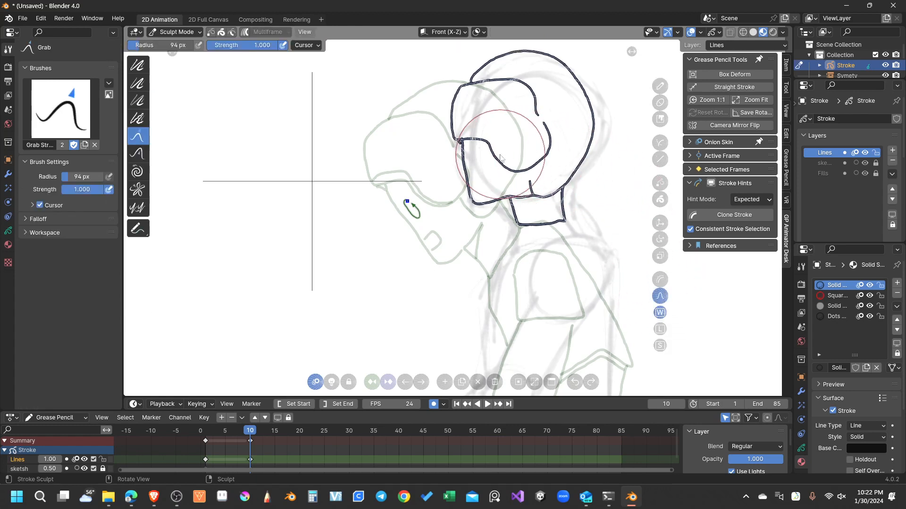
pyautogui.moveTo(501, 158)
pyautogui.mouseDown()
pyautogui.moveTo(488, 131)
pyautogui.moveTo(517, 145)
pyautogui.mouseUp()
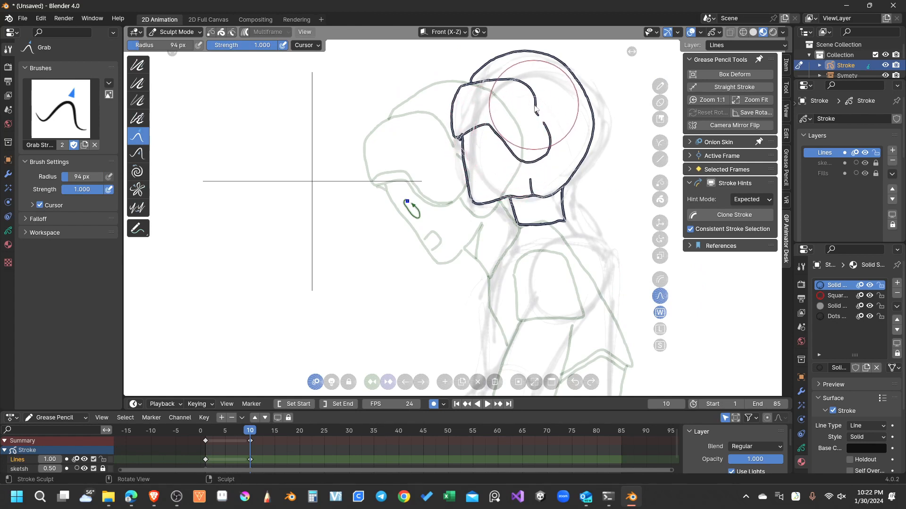
pyautogui.moveTo(534, 105); pyautogui.dragTo(539, 96)
pyautogui.moveTo(499, 141)
pyautogui.mouseDown()
pyautogui.moveTo(510, 128)
pyautogui.moveTo(501, 121)
pyautogui.moveTo(454, 130)
pyautogui.moveTo(497, 124)
pyautogui.moveTo(461, 124)
pyautogui.mouseUp()
pyautogui.moveTo(473, 89); pyautogui.dragTo(467, 79)
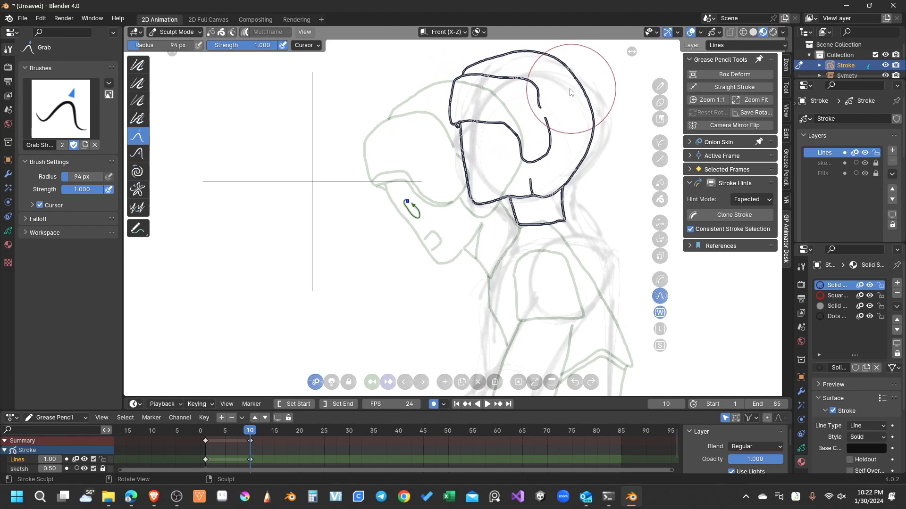
# Grab the back of the head outward and reshape the jaw and the front of the neck to fit the sketch
pyautogui.moveTo(566, 72); pyautogui.dragTo(573, 76)
pyautogui.moveTo(586, 118); pyautogui.dragTo(582, 184)
pyautogui.moveTo(544, 207)
pyautogui.mouseDown()
pyautogui.moveTo(536, 192)
pyautogui.moveTo(504, 197)
pyautogui.moveTo(464, 169)
pyautogui.mouseUp()
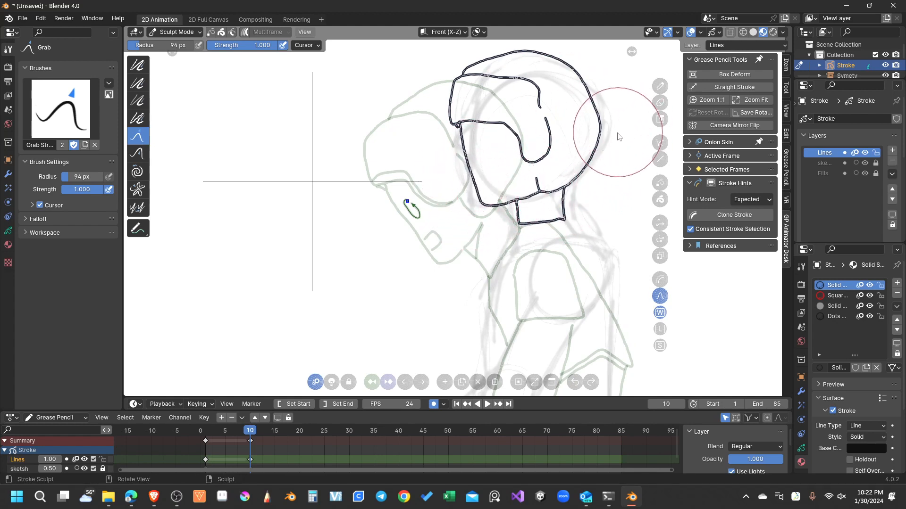
# Ink the oval eye, the small mouth and a second line along the visor's lower edge
pyautogui.click(660, 86)
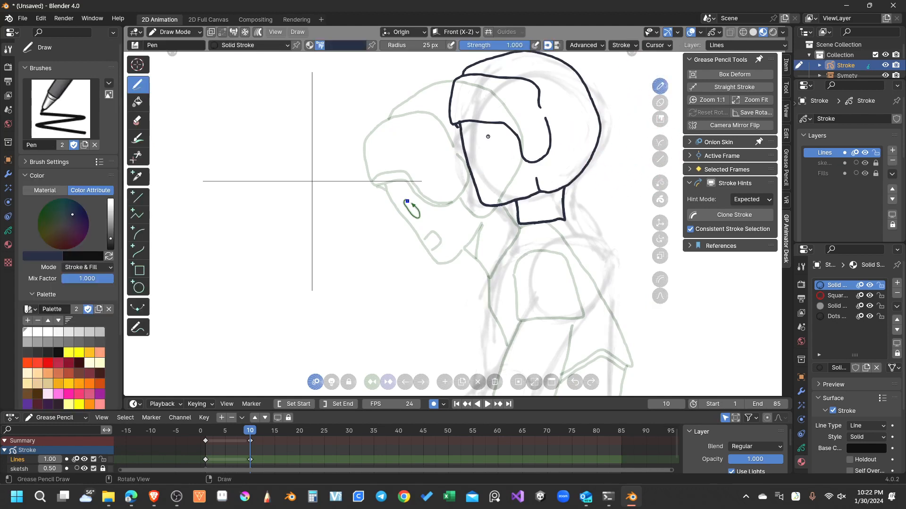
pyautogui.moveTo(486, 136); pyautogui.dragTo(492, 136)
pyautogui.moveTo(482, 176); pyautogui.dragTo(490, 184)
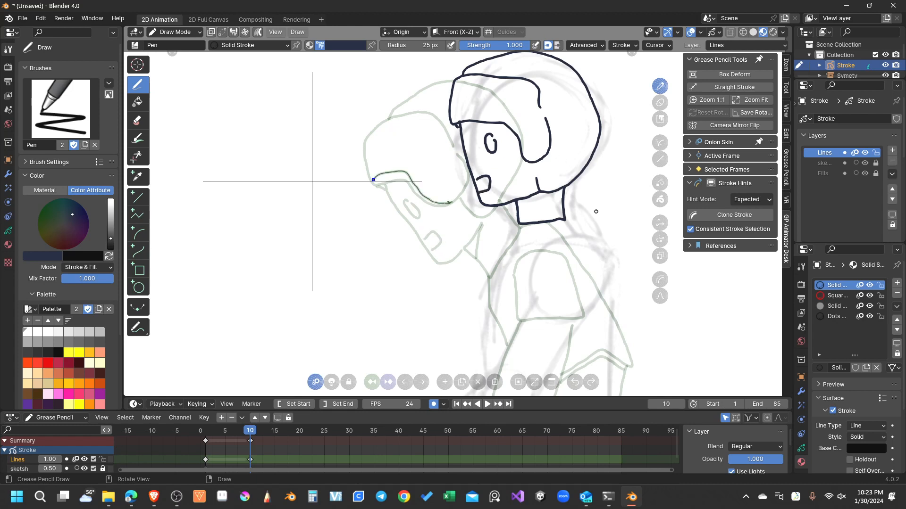
pyautogui.moveTo(451, 117); pyautogui.dragTo(500, 112)
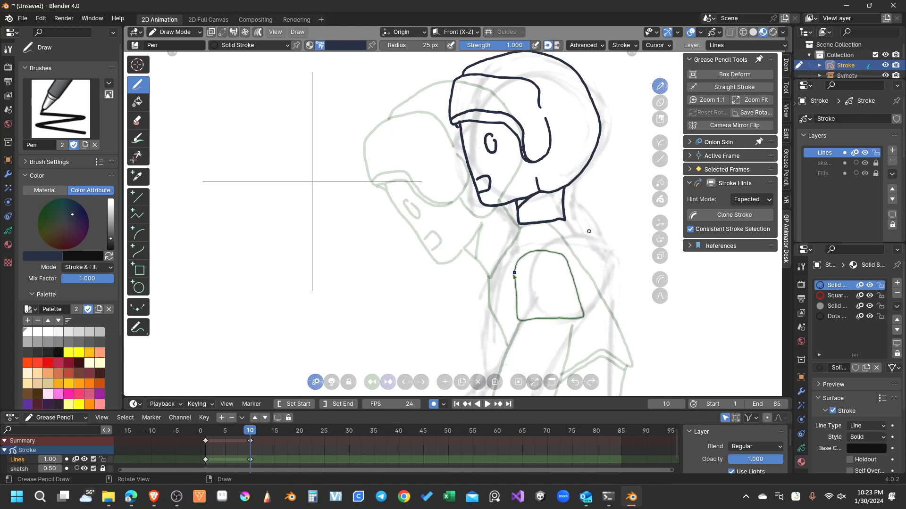
pyautogui.press('F3')
pyautogui.press('Escape')
# Ink the rounded shoulder pad and the bent arm below it, with a notched upper arm, ringed elbow joint and forearm
pyautogui.moveTo(529, 253)
pyautogui.mouseDown()
pyautogui.moveTo(540, 235)
pyautogui.moveTo(561, 230)
pyautogui.moveTo(579, 240)
pyautogui.moveTo(581, 303)
pyautogui.moveTo(544, 306)
pyautogui.moveTo(528, 269)
pyautogui.mouseUp()
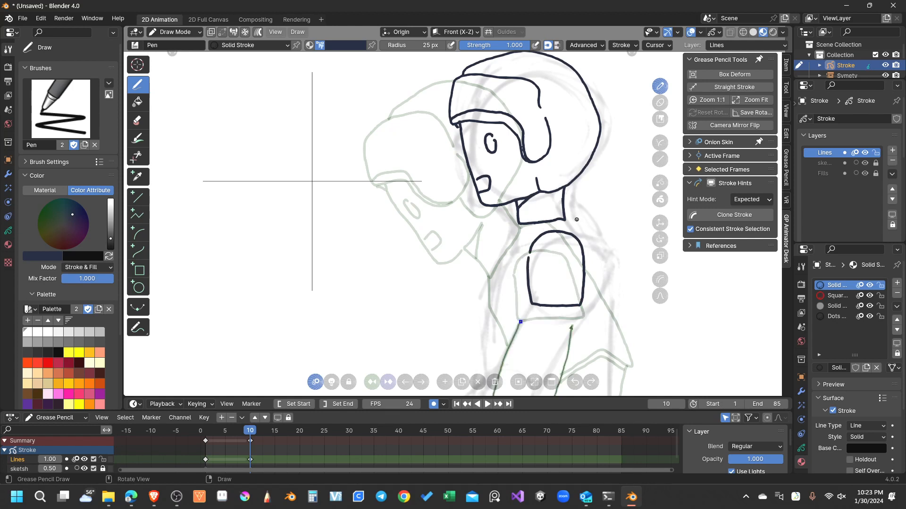
pyautogui.moveTo(576, 219); pyautogui.dragTo(583, 134, button='middle')
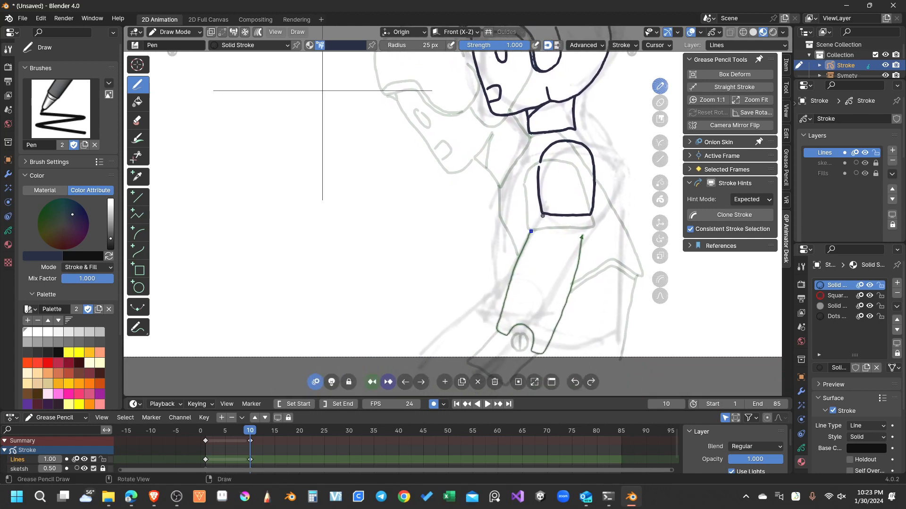
pyautogui.moveTo(541, 216); pyautogui.dragTo(494, 294)
pyautogui.moveTo(526, 302)
pyautogui.mouseDown()
pyautogui.moveTo(528, 319)
pyautogui.moveTo(544, 311)
pyautogui.moveTo(588, 232)
pyautogui.moveTo(588, 214)
pyautogui.mouseUp()
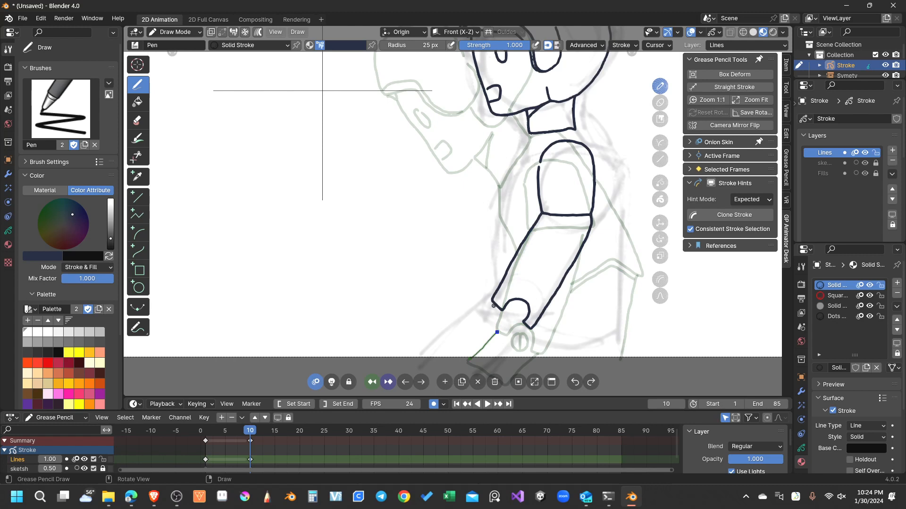
pyautogui.moveTo(491, 304); pyautogui.dragTo(431, 360)
pyautogui.moveTo(528, 328)
pyautogui.mouseDown()
pyautogui.moveTo(502, 357)
pyautogui.moveTo(430, 362)
pyautogui.mouseUp()
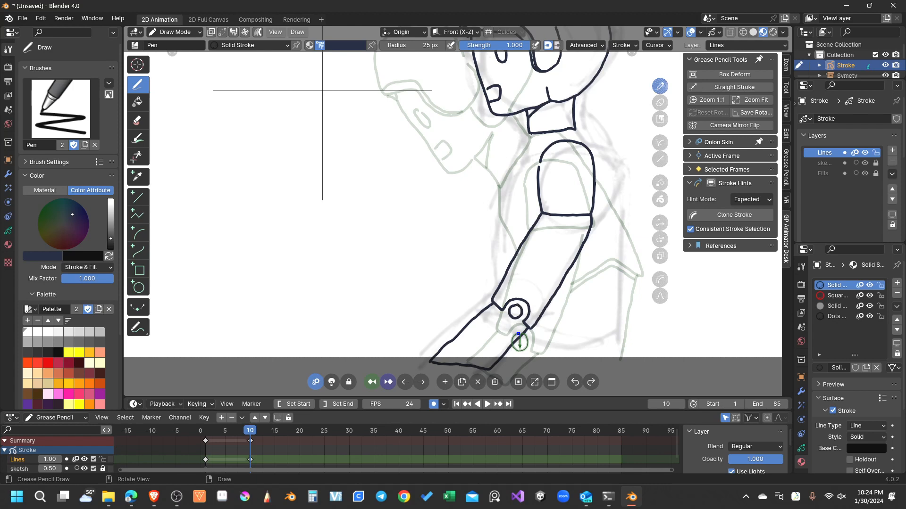
# Ink the front chest outline from the neck to the upper arm, undoing and redrawing it to better fit the sketch
pyautogui.moveTo(516, 250); pyautogui.dragTo(498, 186)
pyautogui.moveTo(528, 223); pyautogui.dragTo(528, 229)
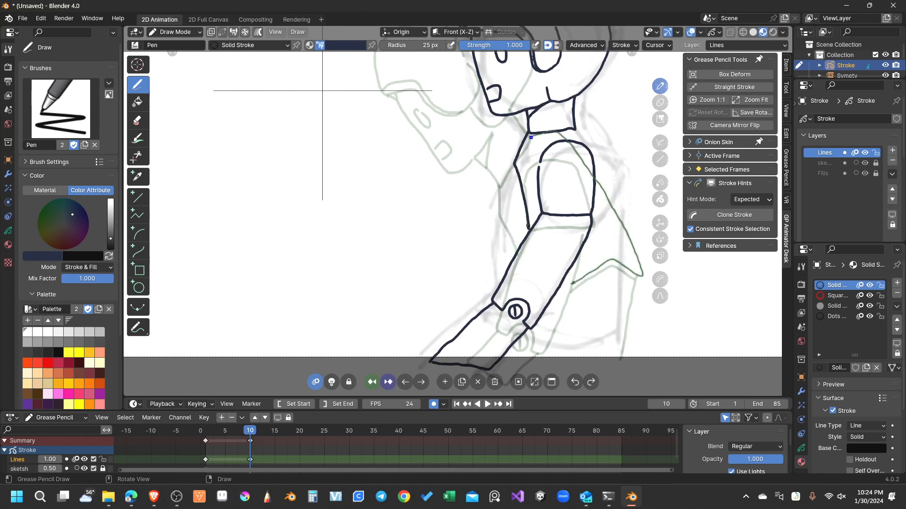
pyautogui.hotkey('ctrl', 'z')
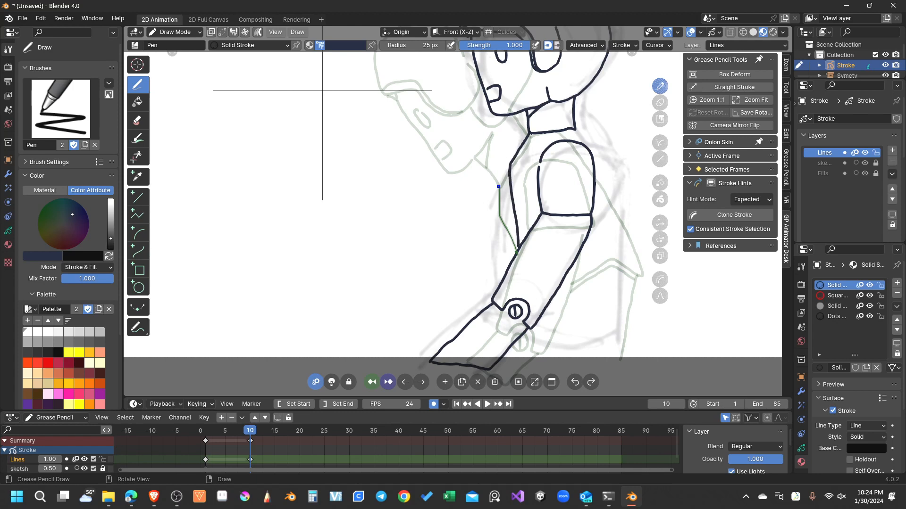
# Ink the torso's back outline with its notched lower hem and the waist line below, undoing and redrawing the waist line
pyautogui.moveTo(518, 246); pyautogui.dragTo(518, 248)
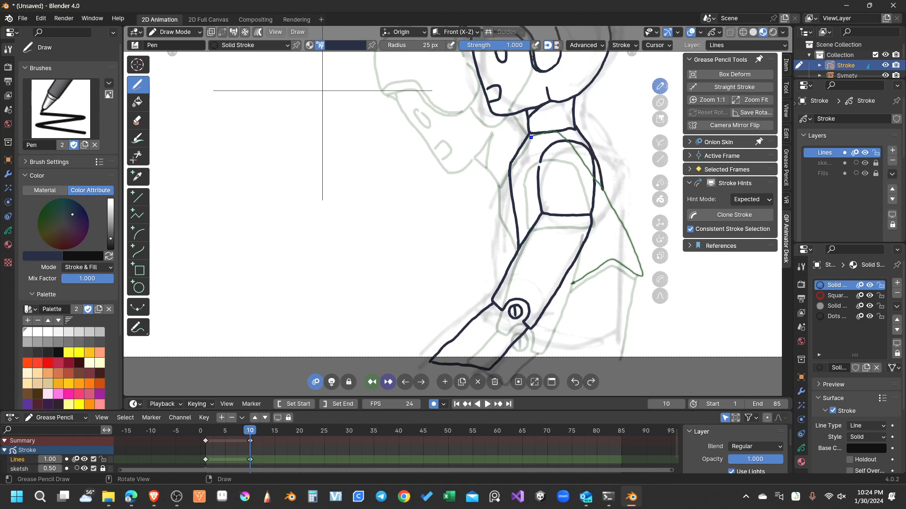
pyautogui.moveTo(602, 189); pyautogui.dragTo(608, 242)
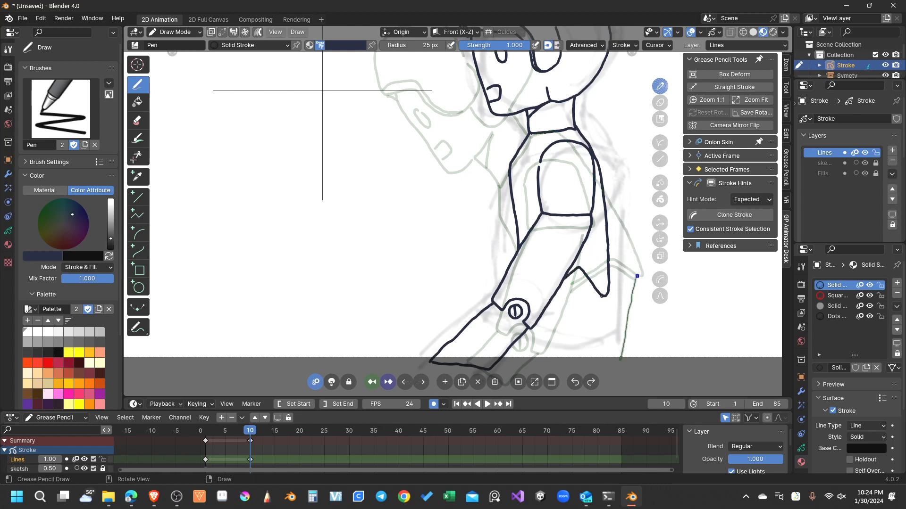
pyautogui.moveTo(602, 296); pyautogui.dragTo(594, 329)
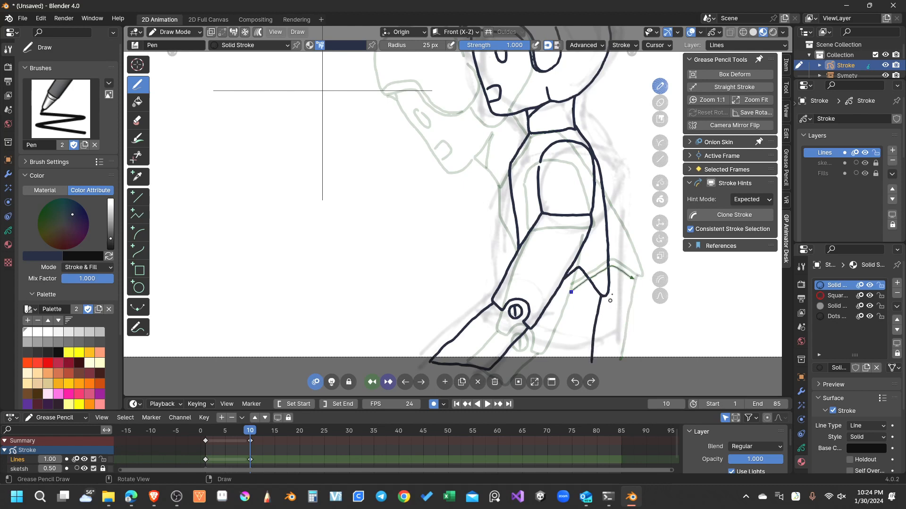
pyautogui.hotkey('ctrl', 'z')
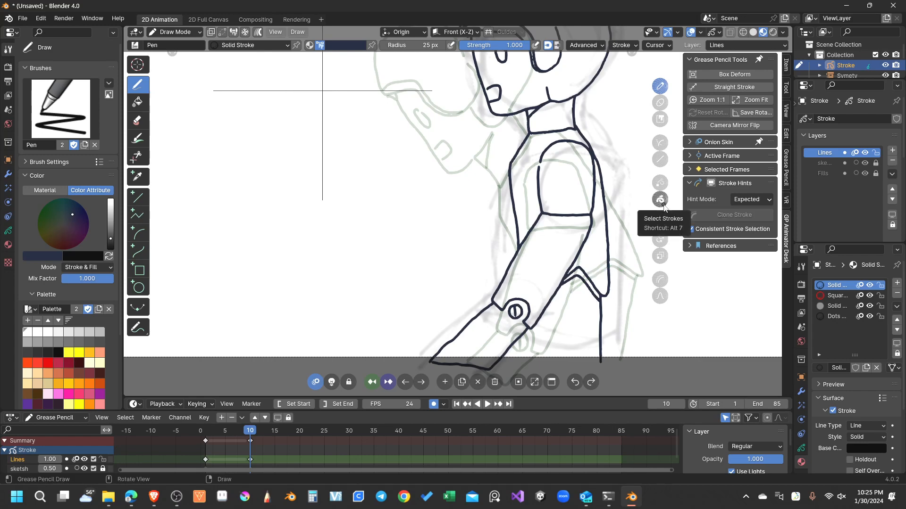
# With the Grab sculpt brush at strength 1.000, smooth the visor's upper and lower edges and reshape the front of the face
pyautogui.scroll(-4, 537, 156)
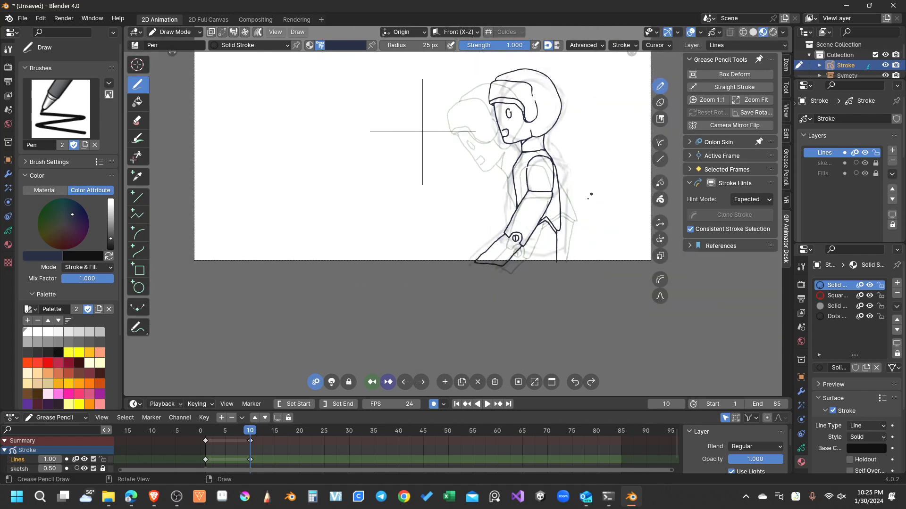
pyautogui.scroll(2, 422, 131)
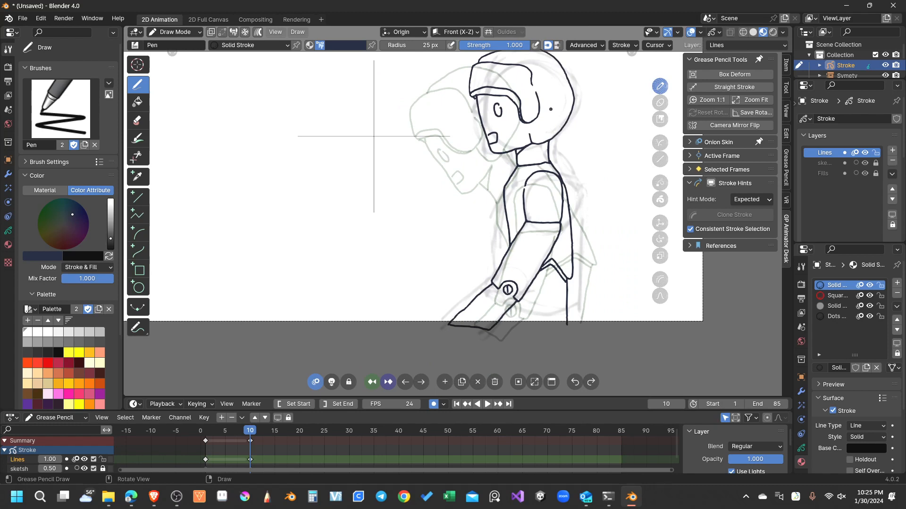
pyautogui.keyDown('shift'); pyautogui.moveTo(550, 109); pyautogui.dragTo(547, 185, button='middle'); pyautogui.keyUp('shift')
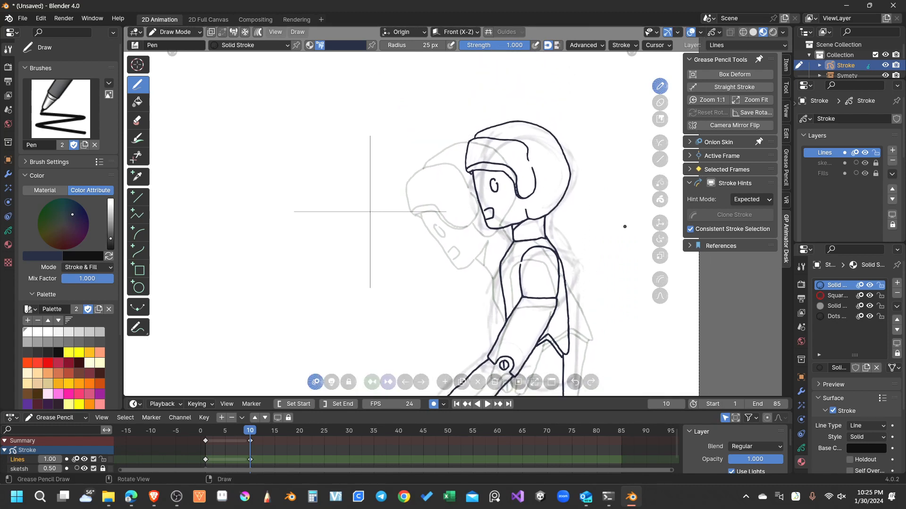
pyautogui.click(660, 295)
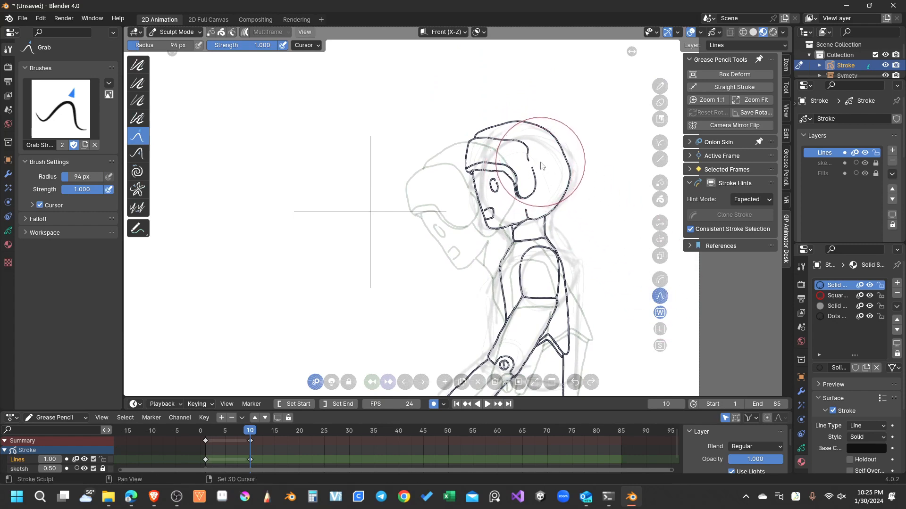
pyautogui.hotkey('shift', 'f')
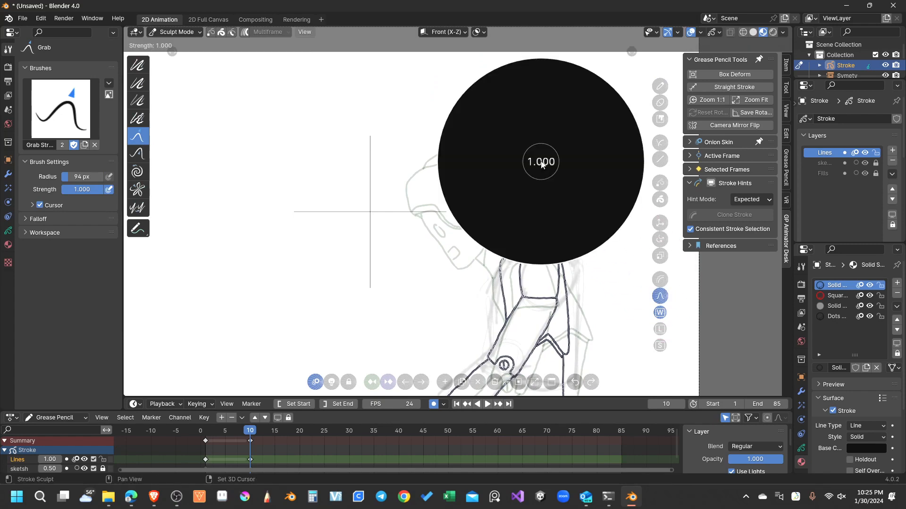
pyautogui.click(585, 161)
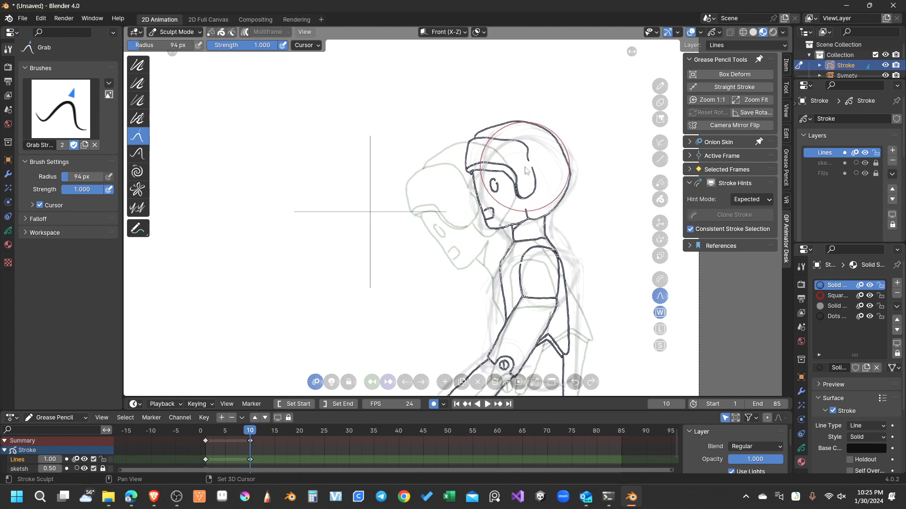
pyautogui.scroll(6, 529, 172)
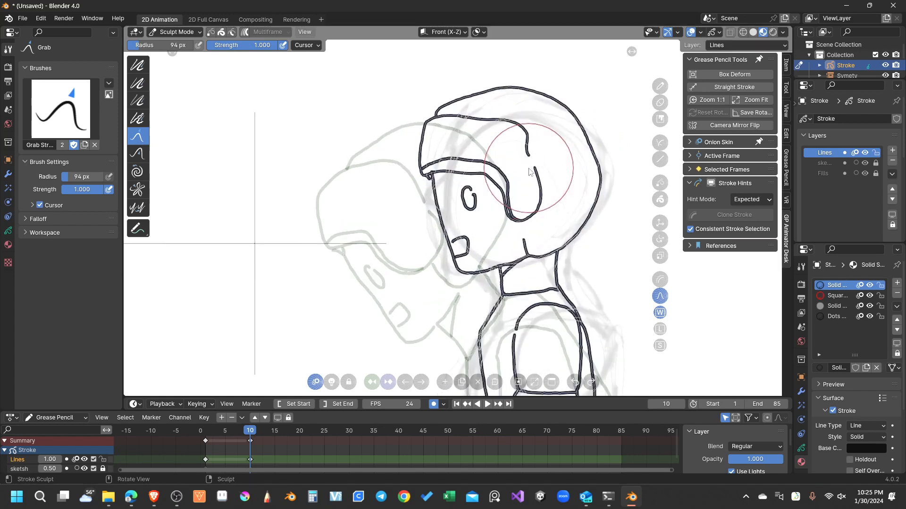
pyautogui.scroll(-1, 529, 133)
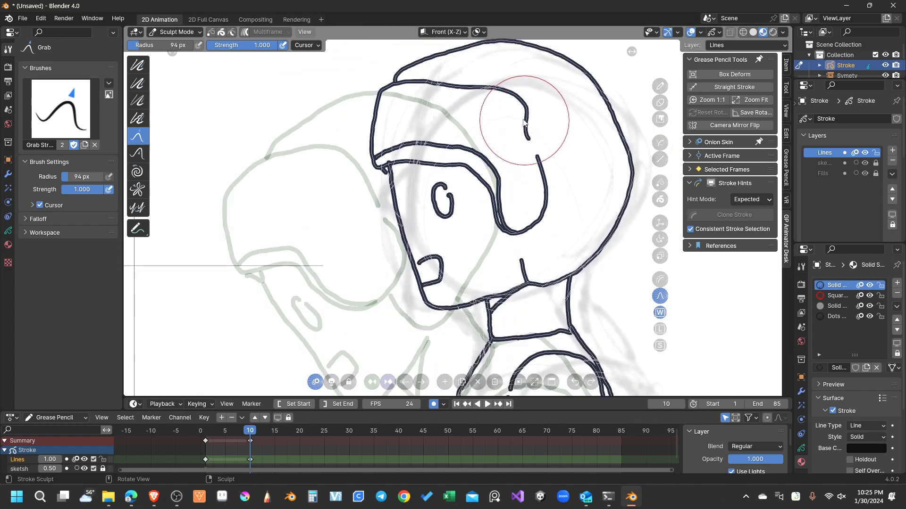
pyautogui.moveTo(470, 97)
pyautogui.mouseDown()
pyautogui.moveTo(450, 89)
pyautogui.moveTo(405, 151)
pyautogui.moveTo(468, 138)
pyautogui.moveTo(464, 155)
pyautogui.moveTo(486, 163)
pyautogui.mouseUp()
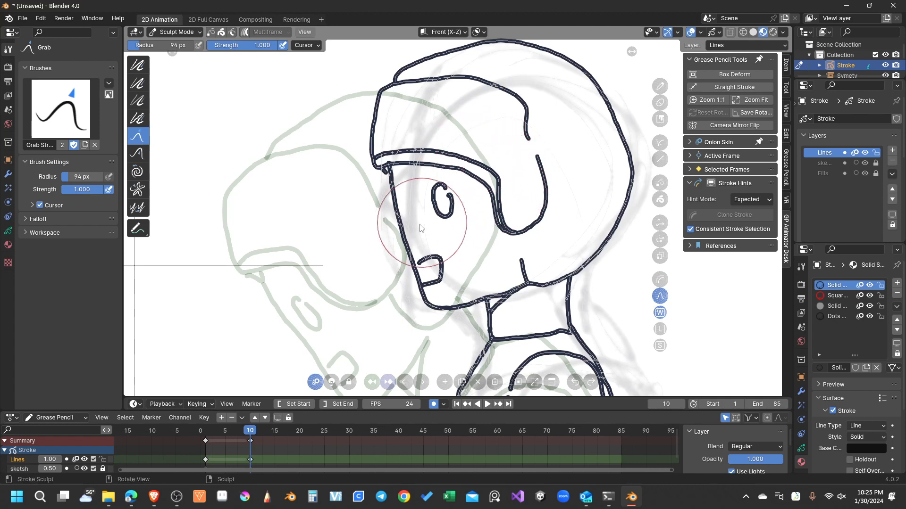
pyautogui.moveTo(393, 232)
pyautogui.mouseDown()
pyautogui.moveTo(404, 229)
pyautogui.moveTo(394, 212)
pyautogui.mouseUp()
pyautogui.moveTo(413, 278); pyautogui.dragTo(409, 266)
# Grab the visor's rear edge and rounded side flap outward toward the back of the helmet and even out their curves
pyautogui.moveTo(527, 138); pyautogui.dragTo(543, 136)
pyautogui.moveTo(531, 187); pyautogui.dragTo(557, 195)
pyautogui.moveTo(538, 208); pyautogui.dragTo(548, 214)
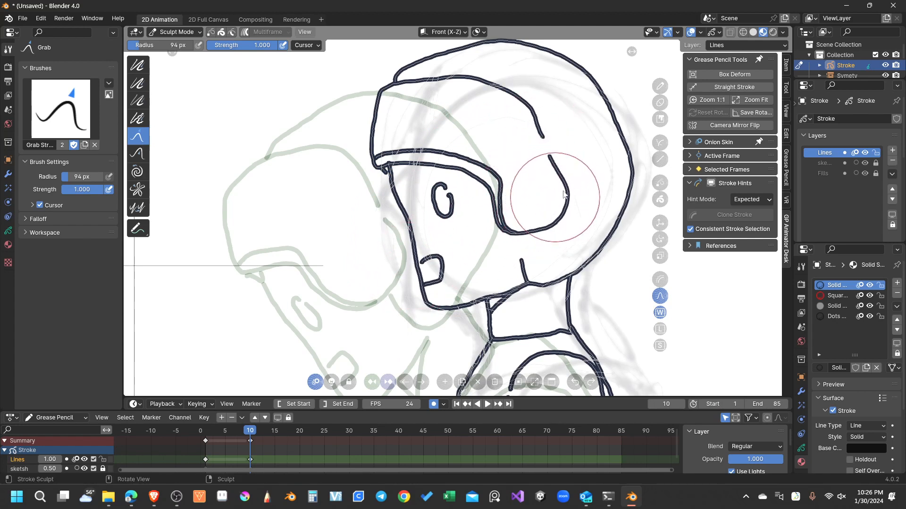
pyautogui.moveTo(548, 162); pyautogui.dragTo(557, 158)
pyautogui.moveTo(535, 136)
pyautogui.mouseDown()
pyautogui.moveTo(543, 129)
pyautogui.moveTo(521, 106)
pyautogui.moveTo(485, 83)
pyautogui.mouseUp()
pyautogui.moveTo(505, 172)
pyautogui.mouseDown()
pyautogui.moveTo(501, 163)
pyautogui.moveTo(505, 172)
pyautogui.moveTo(489, 191)
pyautogui.moveTo(470, 167)
pyautogui.moveTo(434, 161)
pyautogui.moveTo(482, 158)
pyautogui.mouseUp()
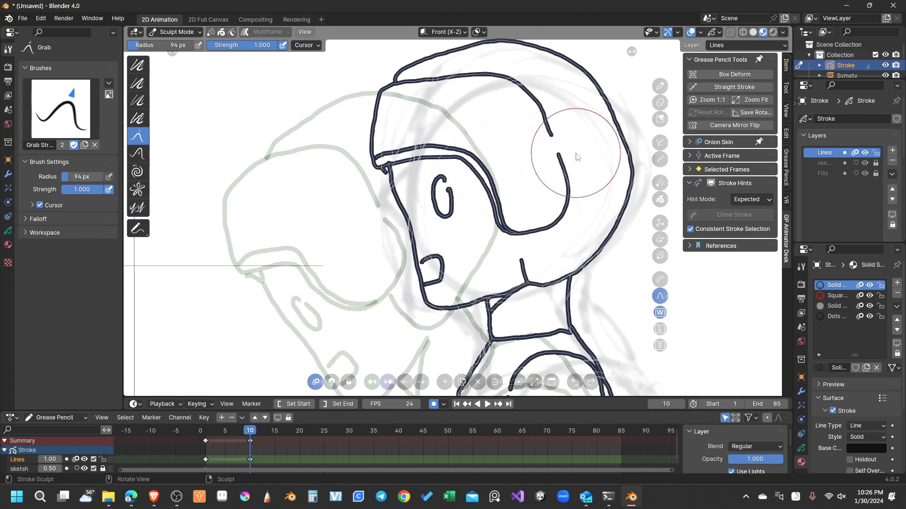
pyautogui.moveTo(551, 218); pyautogui.dragTo(568, 191)
# Return to drawing, disable onion skinning for the Lines layer and hide the sketch layer
pyautogui.scroll(-5, 568, 190)
pyautogui.scroll(-2, 581, 209)
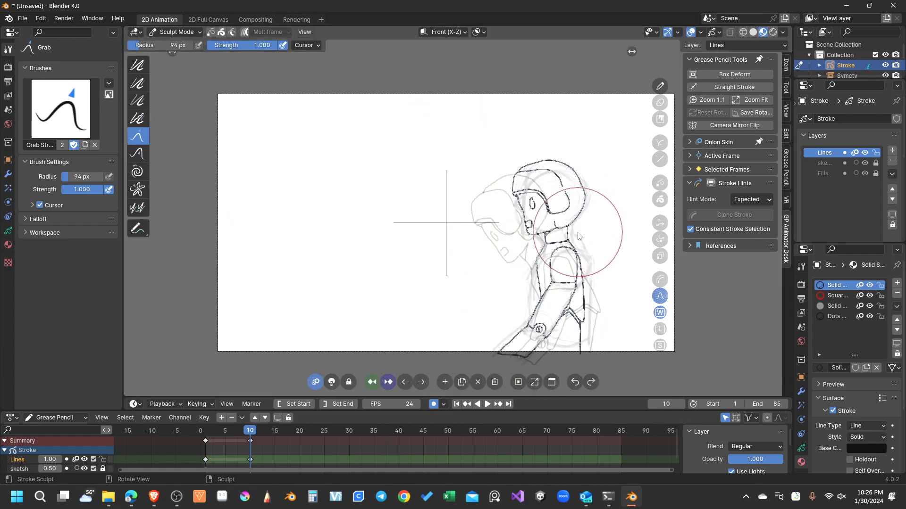
pyautogui.scroll(1, 550, 250)
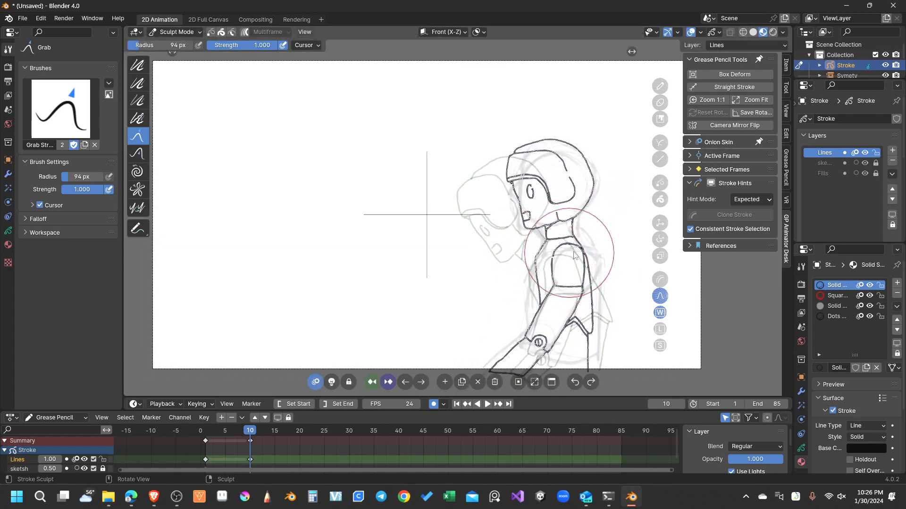
pyautogui.click(660, 86)
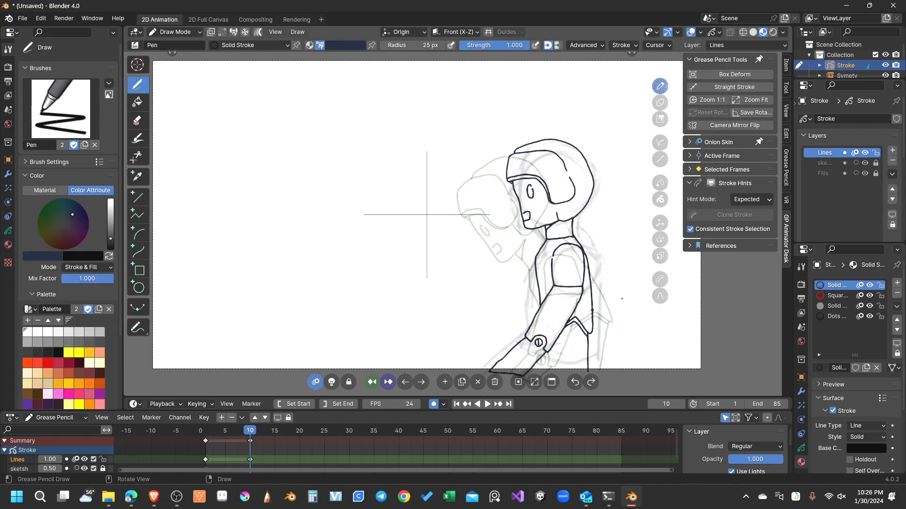
pyautogui.click(855, 153)
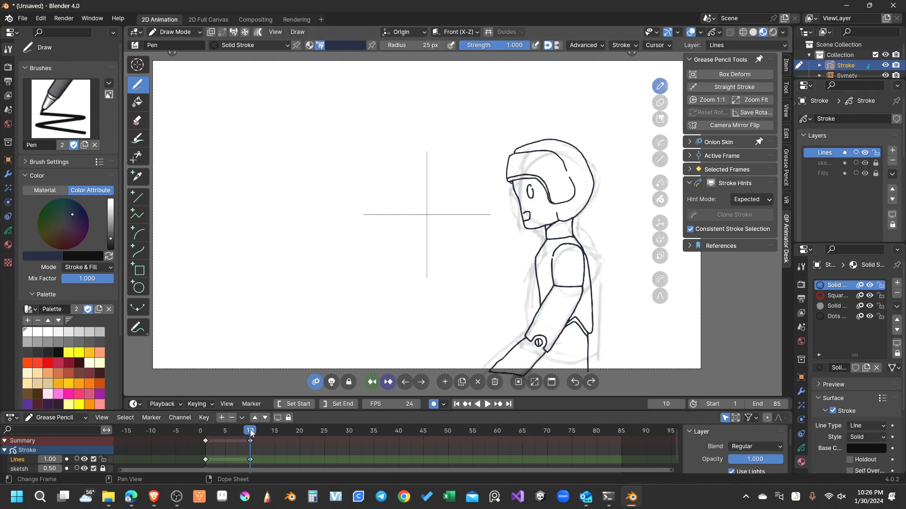
pyautogui.click(865, 162)
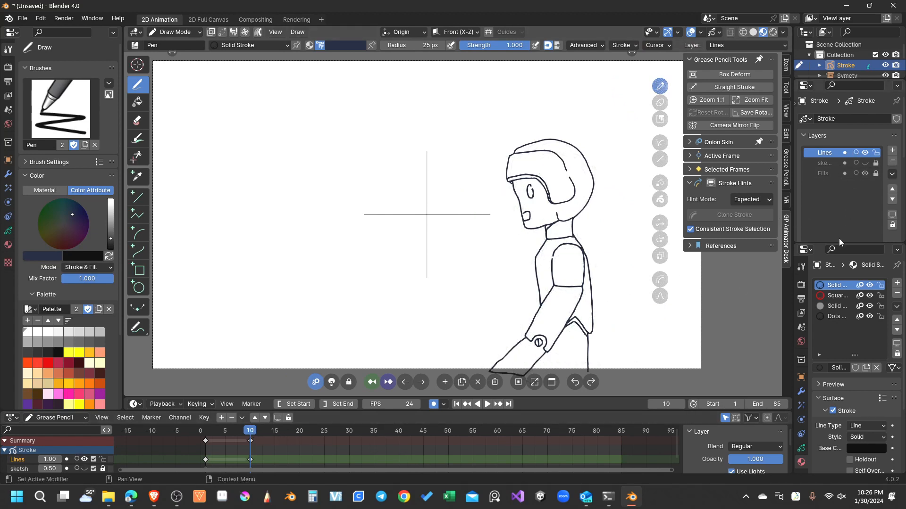
# On frame 1, use the Grab sculpt brush to refine the helmet, the torso's back and hem, the upper arm and the waist
pyautogui.press('space')
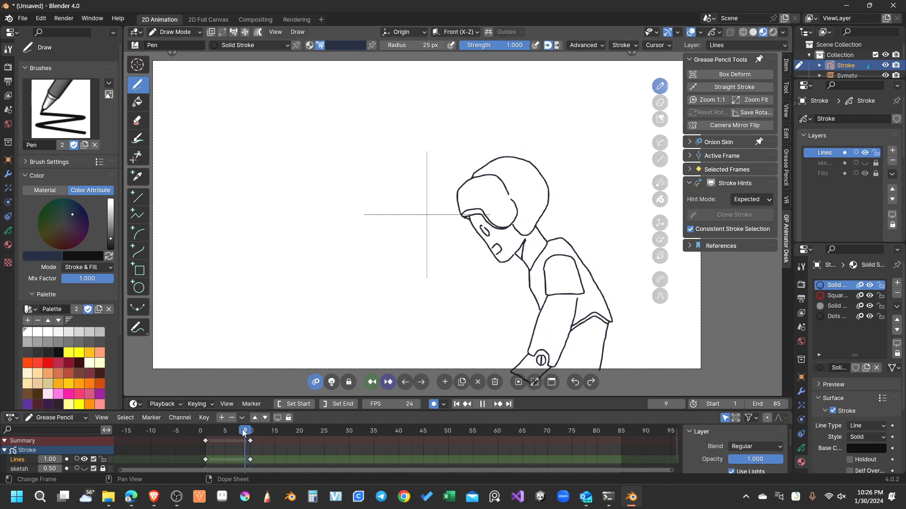
pyautogui.moveTo(249, 433)
pyautogui.mouseDown()
pyautogui.moveTo(275, 434)
pyautogui.moveTo(206, 445)
pyautogui.mouseUp()
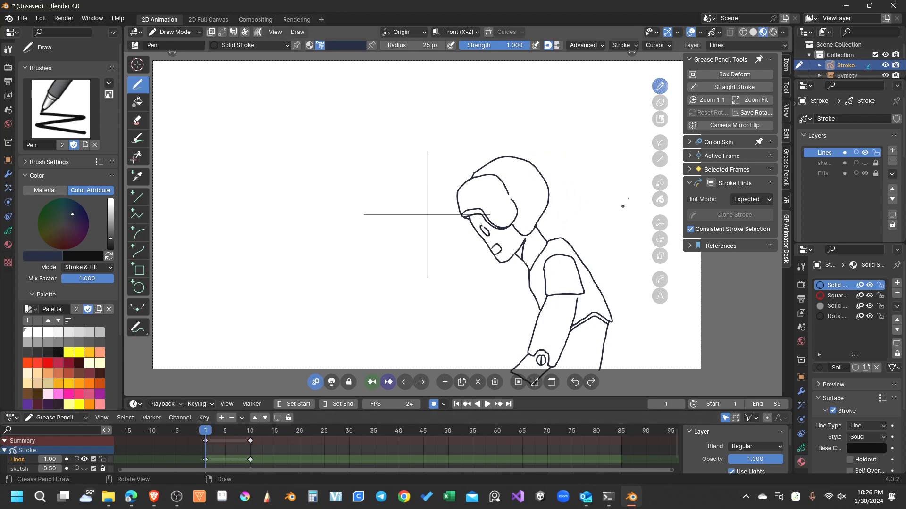
pyautogui.click(660, 296)
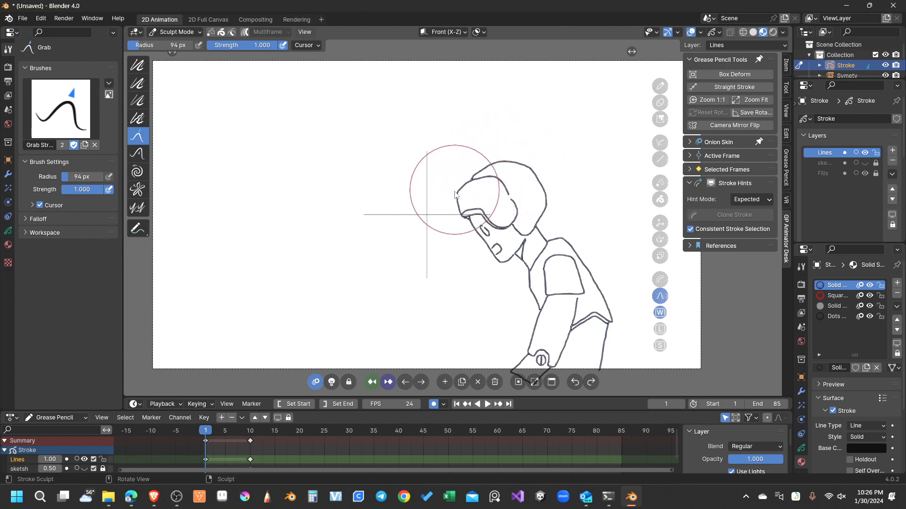
pyautogui.moveTo(534, 238); pyautogui.dragTo(559, 244)
pyautogui.moveTo(609, 315); pyautogui.dragTo(619, 318)
pyautogui.moveTo(524, 326); pyautogui.dragTo(531, 330)
pyautogui.moveTo(568, 366)
pyautogui.mouseDown()
pyautogui.moveTo(558, 362)
pyautogui.moveTo(578, 342)
pyautogui.mouseUp()
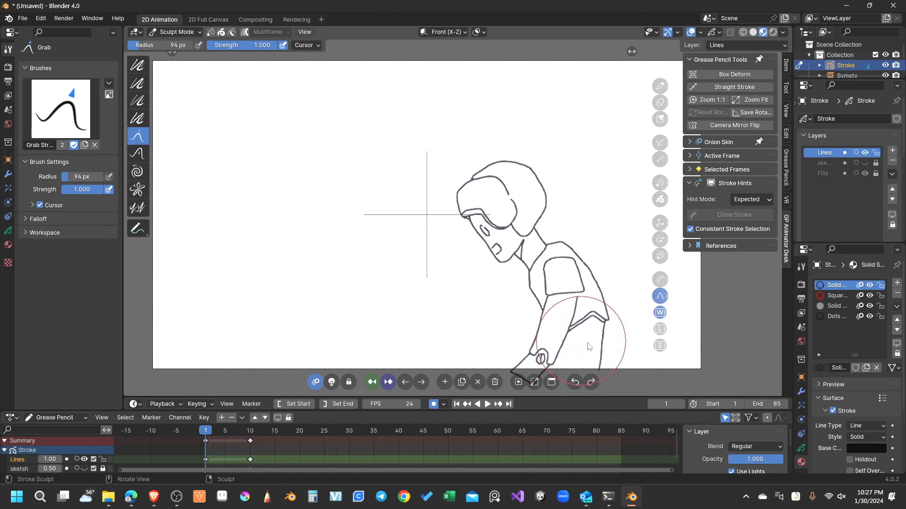
# From frame 5, interpolate the sequence between the frame 1 and frame 10 poses with a step of 2 and Linear type
pyautogui.click(661, 86)
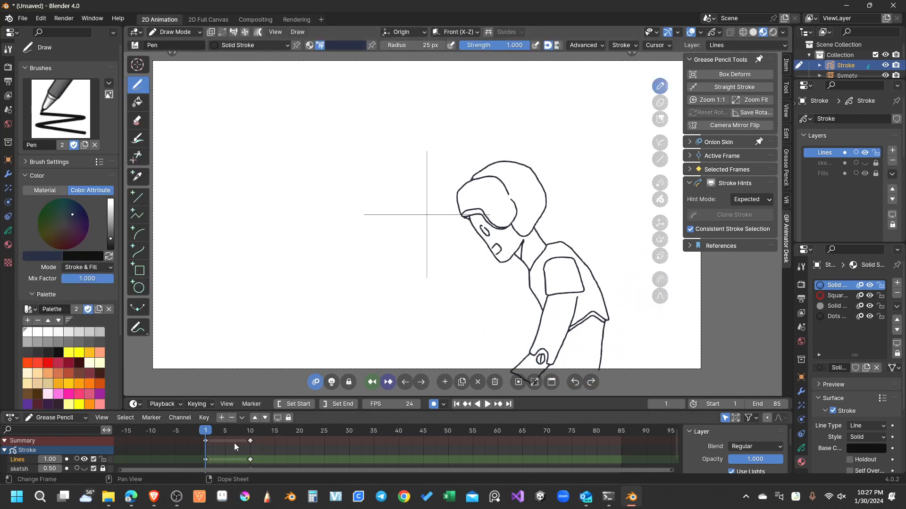
pyautogui.press('space')
pyautogui.click(242, 427)
pyautogui.moveTo(239, 430); pyautogui.dragTo(225, 430)
pyautogui.press('space')
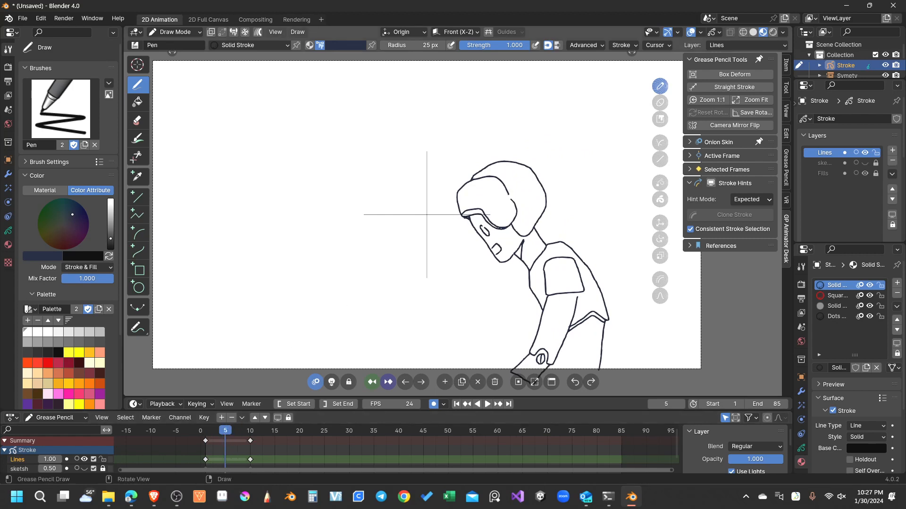
pyautogui.hotkey('ctrl', 'shift', 'e')
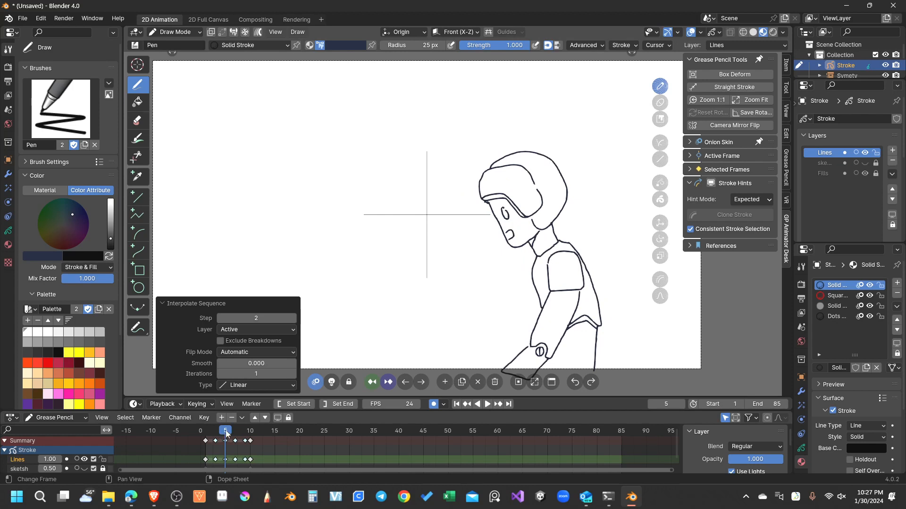
# Scrub through the in-betweens and retime their keyframes to frames 2, 3, 8 and 9
pyautogui.moveTo(221, 431)
pyautogui.mouseDown()
pyautogui.moveTo(197, 437)
pyautogui.moveTo(251, 429)
pyautogui.moveTo(206, 433)
pyautogui.moveTo(245, 437)
pyautogui.moveTo(218, 449)
pyautogui.moveTo(252, 435)
pyautogui.mouseUp()
pyautogui.moveTo(211, 449)
pyautogui.mouseDown()
pyautogui.moveTo(251, 441)
pyautogui.moveTo(201, 466)
pyautogui.moveTo(253, 442)
pyautogui.moveTo(200, 465)
pyautogui.moveTo(253, 440)
pyautogui.moveTo(211, 447)
pyautogui.moveTo(244, 447)
pyautogui.moveTo(218, 455)
pyautogui.moveTo(251, 435)
pyautogui.moveTo(205, 448)
pyautogui.mouseUp()
pyautogui.click(215, 441)
pyautogui.press('space')
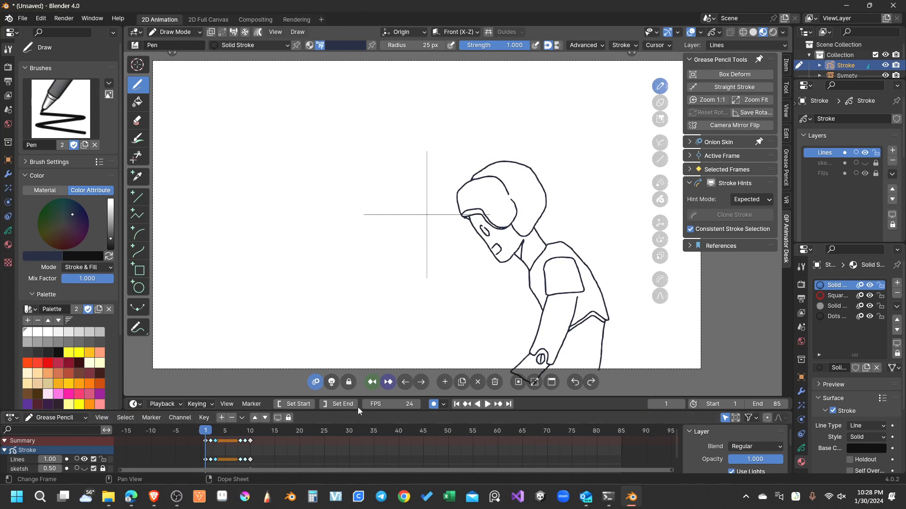
# Preview the animation and set the playback range to end at frame 11
pyautogui.click(488, 403)
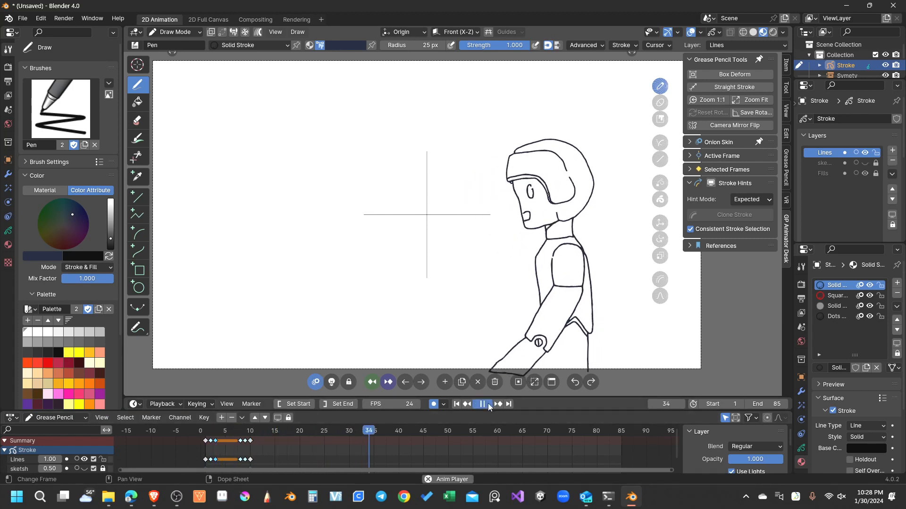
pyautogui.click(487, 404)
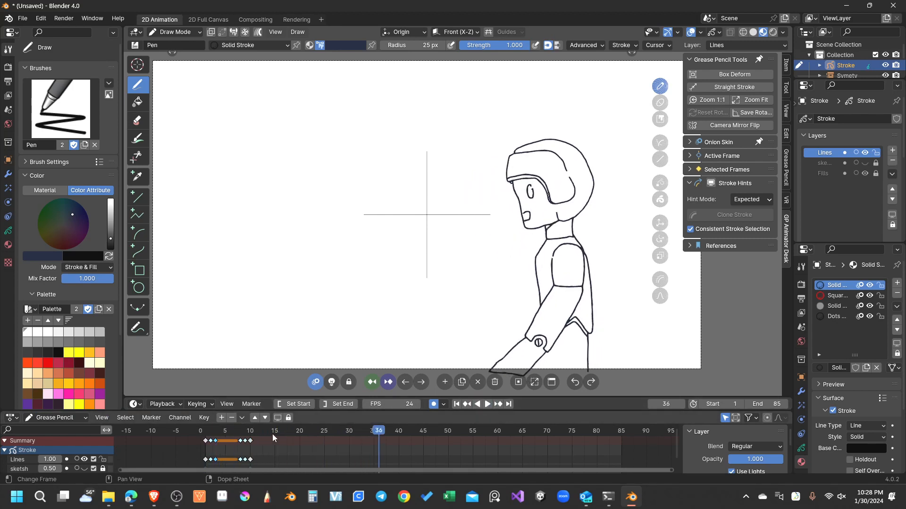
pyautogui.moveTo(271, 433); pyautogui.dragTo(258, 436)
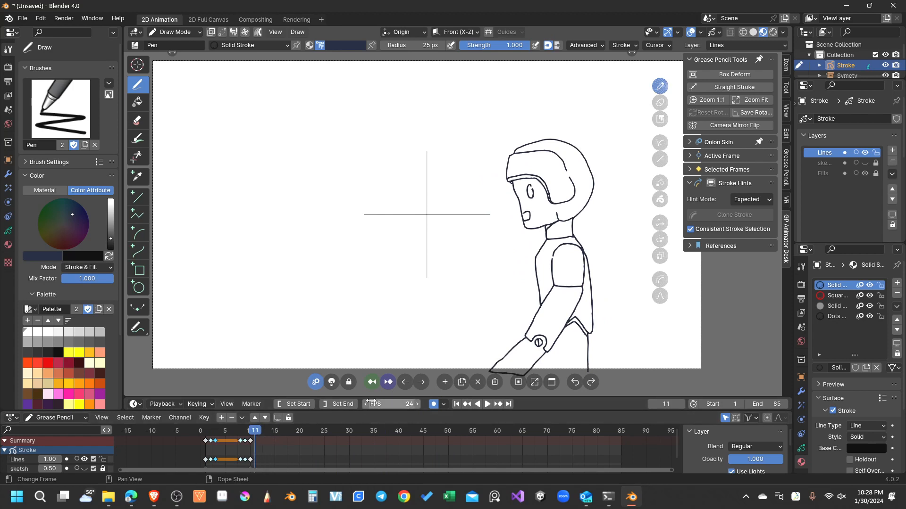
pyautogui.click(341, 404)
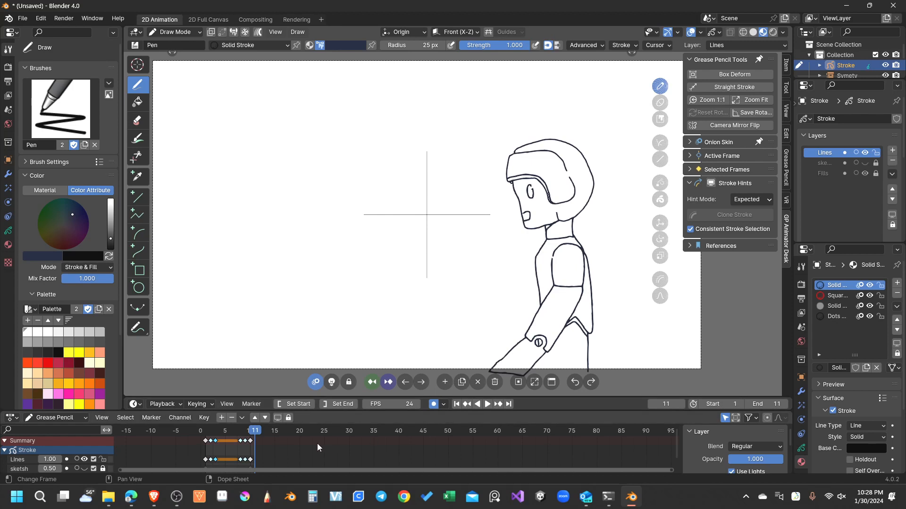
# Scrub from frame 11 back to frame 1 to review the motion between the two poses
pyautogui.moveTo(317, 444); pyautogui.dragTo(489, 435, button='middle')
pyautogui.scroll(5, 423, 449)
pyautogui.moveTo(411, 451); pyautogui.dragTo(474, 456, button='middle')
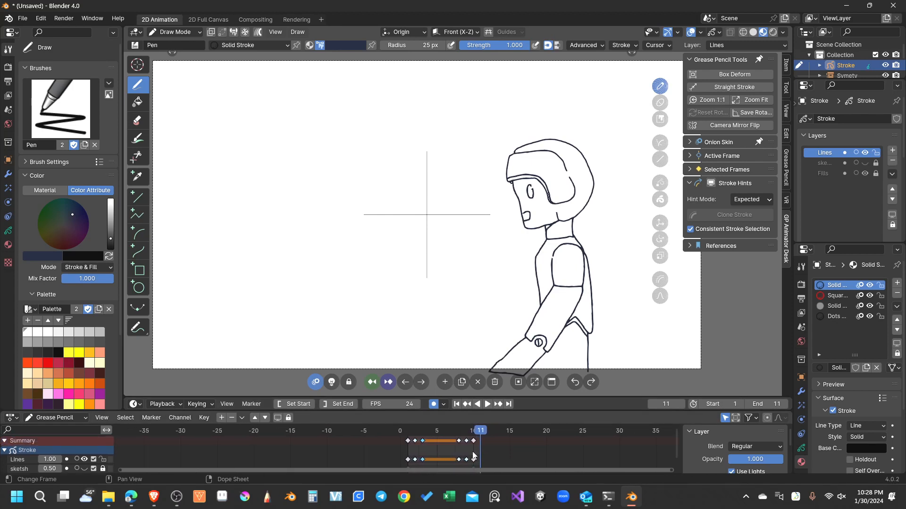
pyautogui.scroll(8, 473, 456)
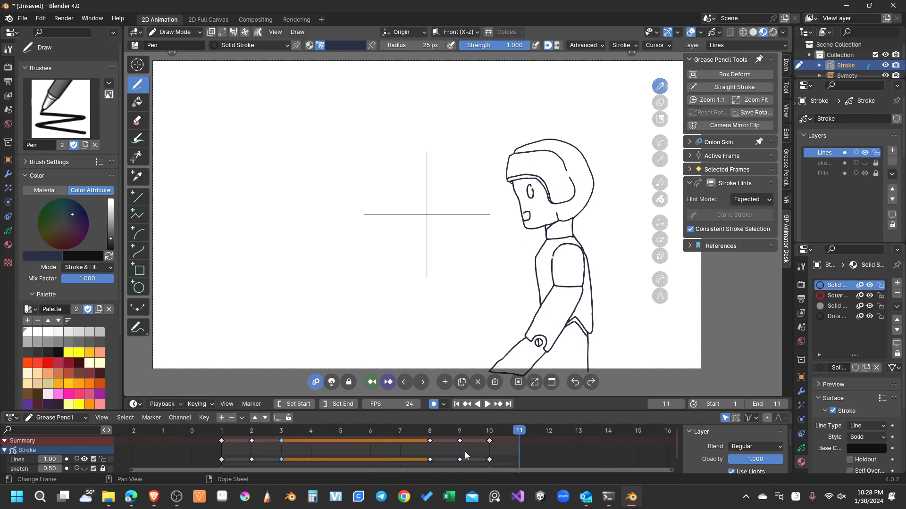
pyautogui.moveTo(516, 431); pyautogui.dragTo(222, 437)
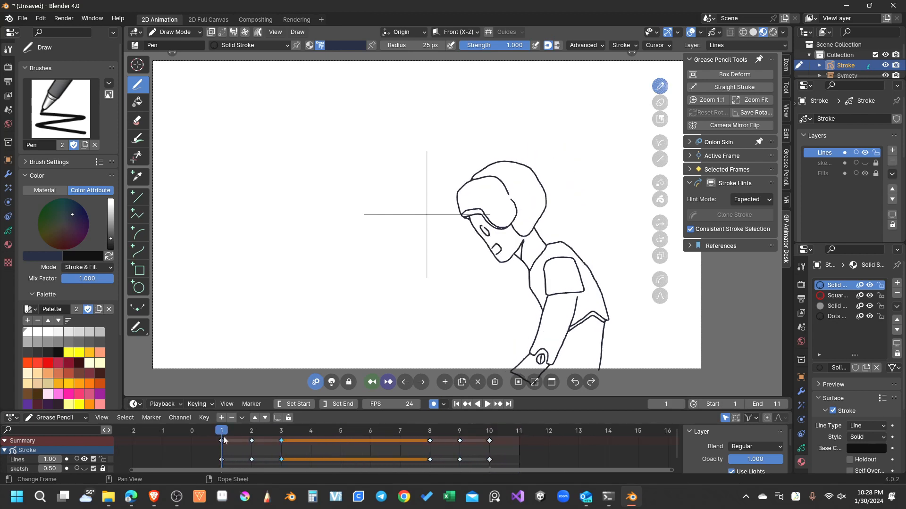
# Preview the animation and extend the playback range to end at frame 20
pyautogui.click(486, 404)
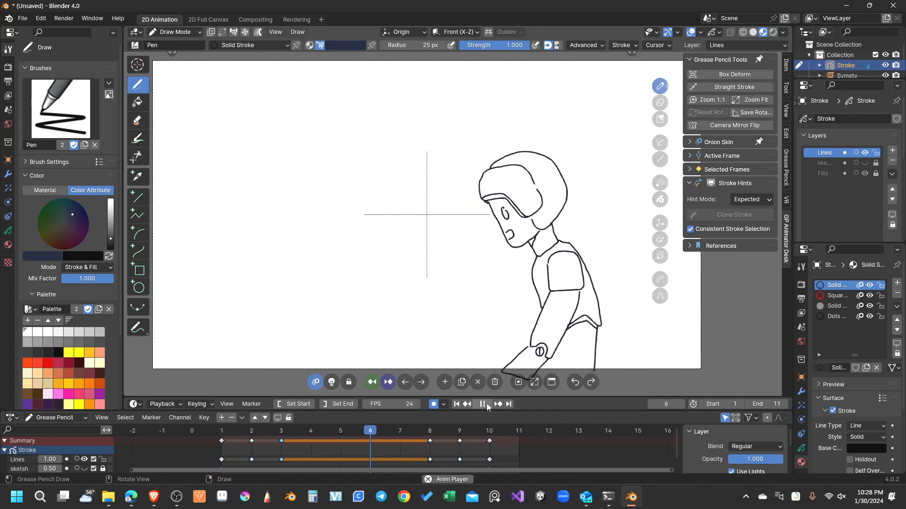
pyautogui.click(486, 405)
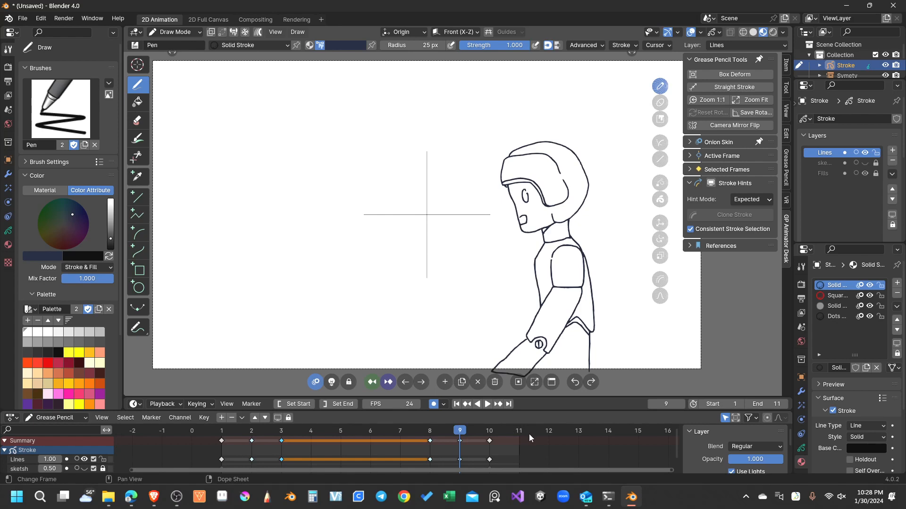
pyautogui.scroll(-5, 501, 443)
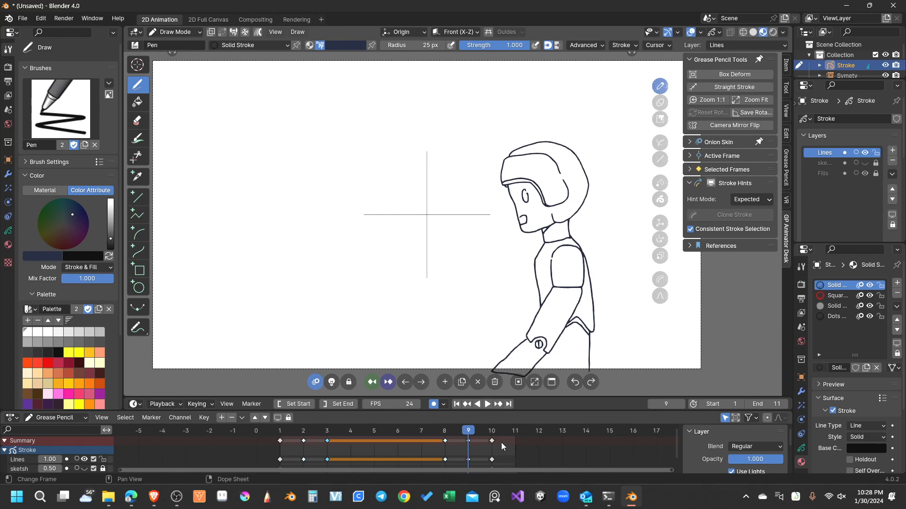
pyautogui.scroll(-2, 537, 448)
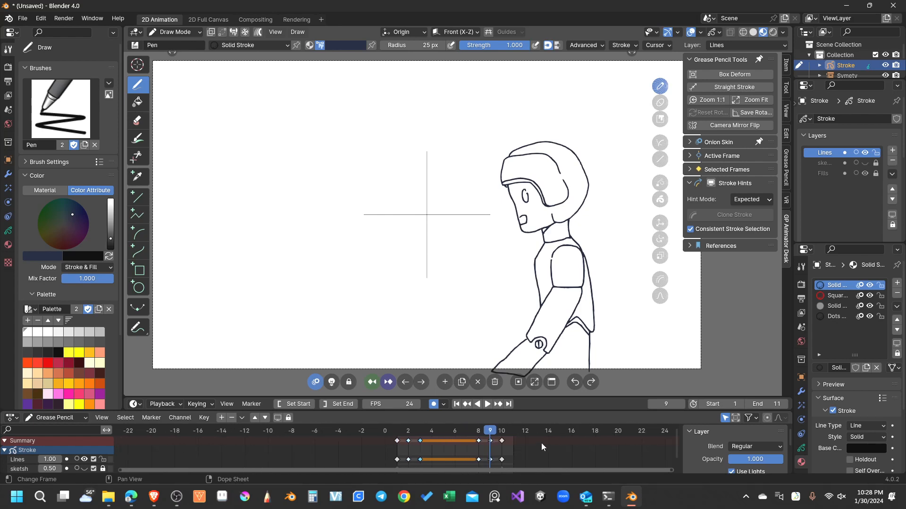
pyautogui.moveTo(542, 443); pyautogui.dragTo(440, 446, button='middle')
pyautogui.scroll(-1, 433, 445)
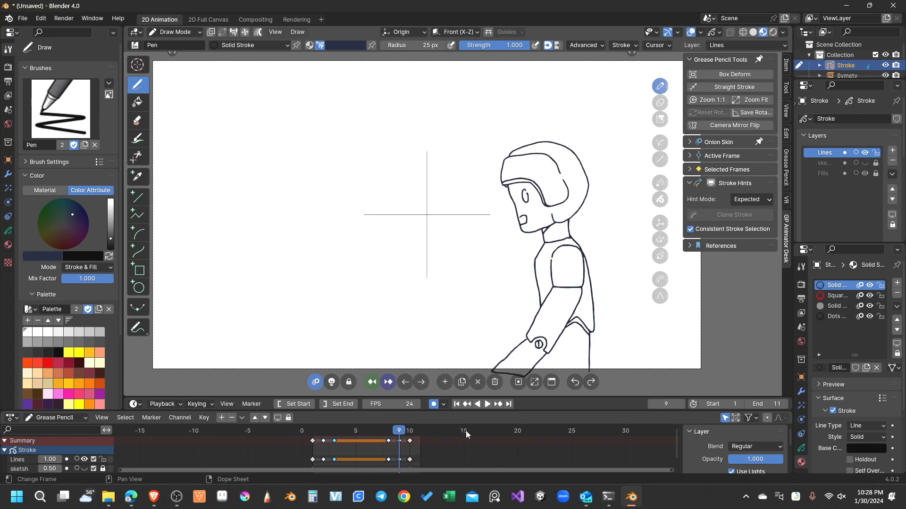
pyautogui.click(518, 432)
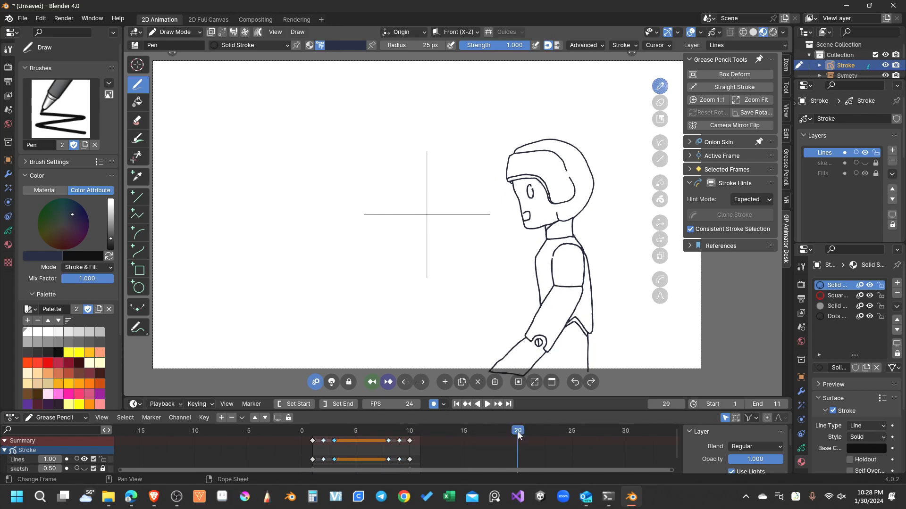
pyautogui.click(343, 405)
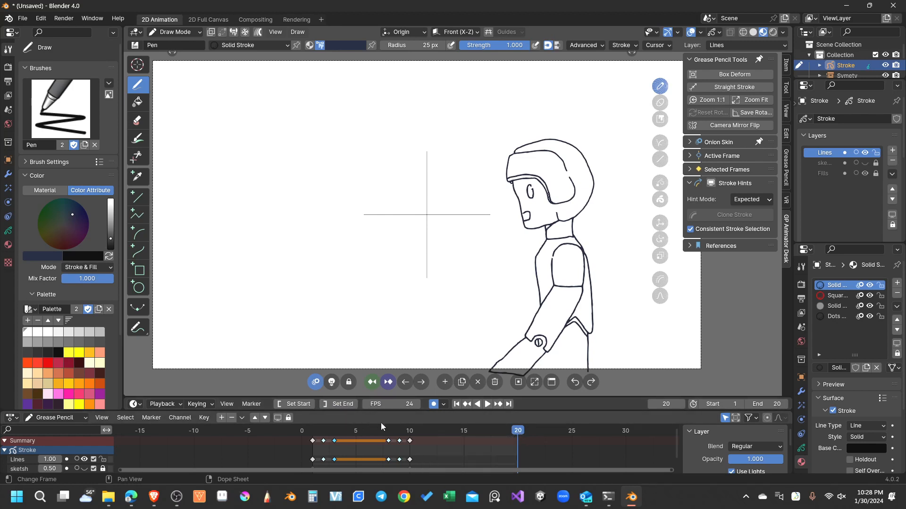
# Duplicate the keyframes of frames 1 to 10 to start at frame 20, and reverse the copies around frame 20 with a scale of -1
pyautogui.moveTo(432, 449); pyautogui.dragTo(287, 430)
pyautogui.hotkey('shift', 'd')
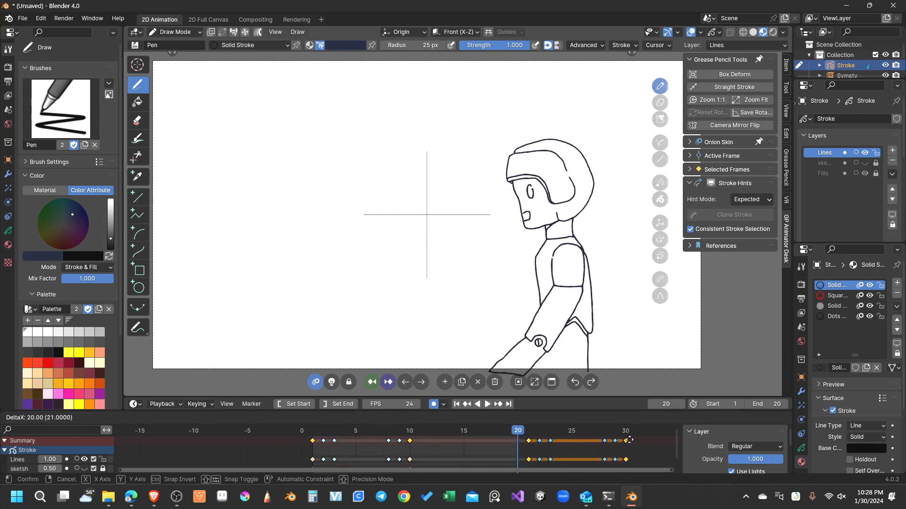
pyautogui.click(618, 440)
pyautogui.write('s')
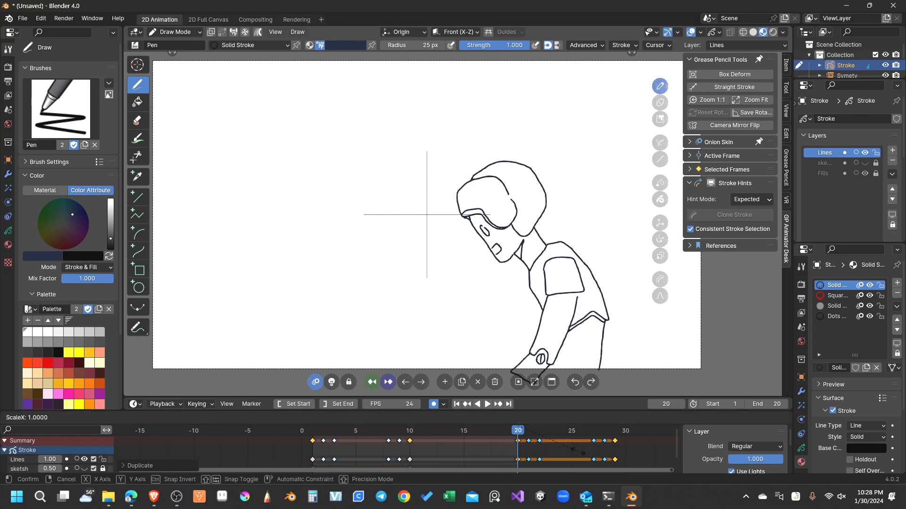
pyautogui.write('-1')
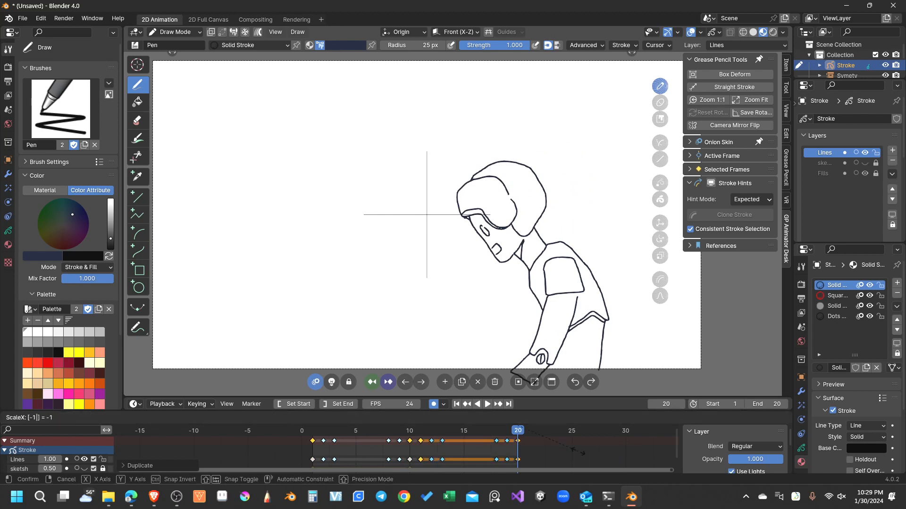
pyautogui.press('Return')
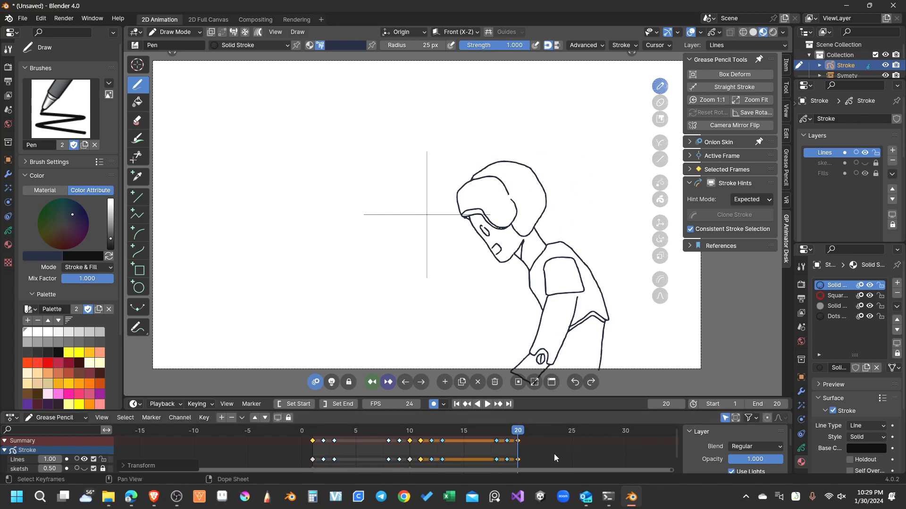
pyautogui.press('space')
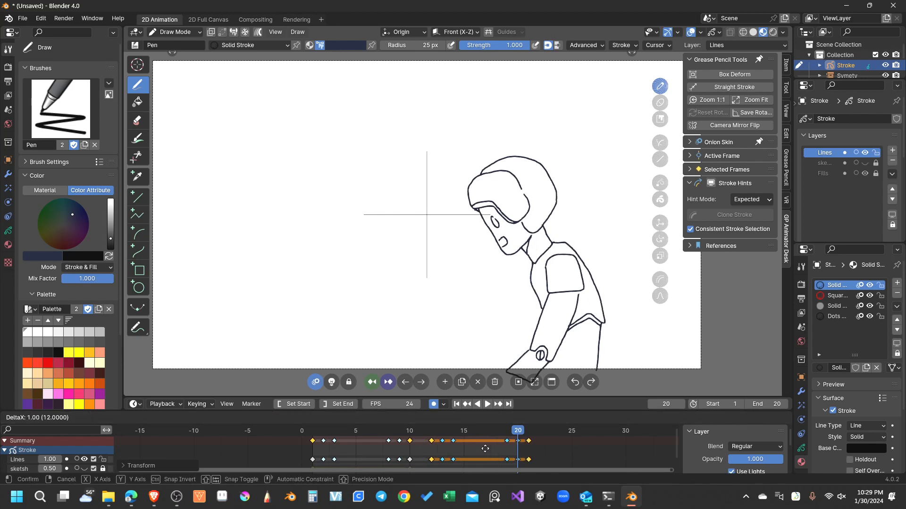
pyautogui.press('Escape')
pyautogui.click(561, 447)
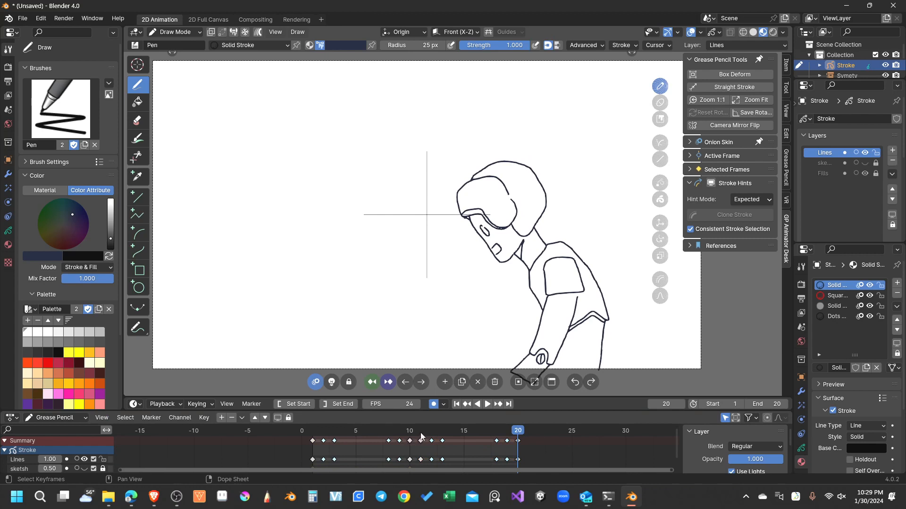
# Play the looping animation over frames 1 to 20, scrub back through it and stop at frame 2
pyautogui.press('space')
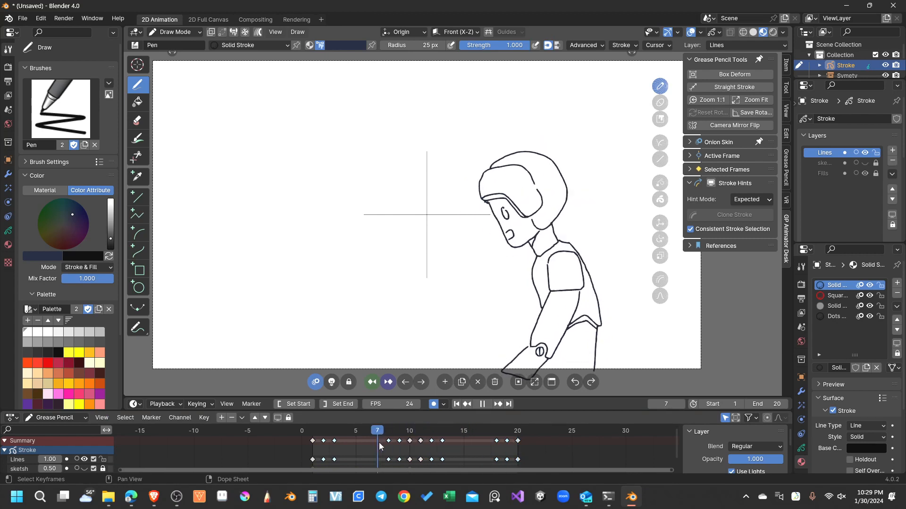
pyautogui.press('space')
pyautogui.click(457, 403)
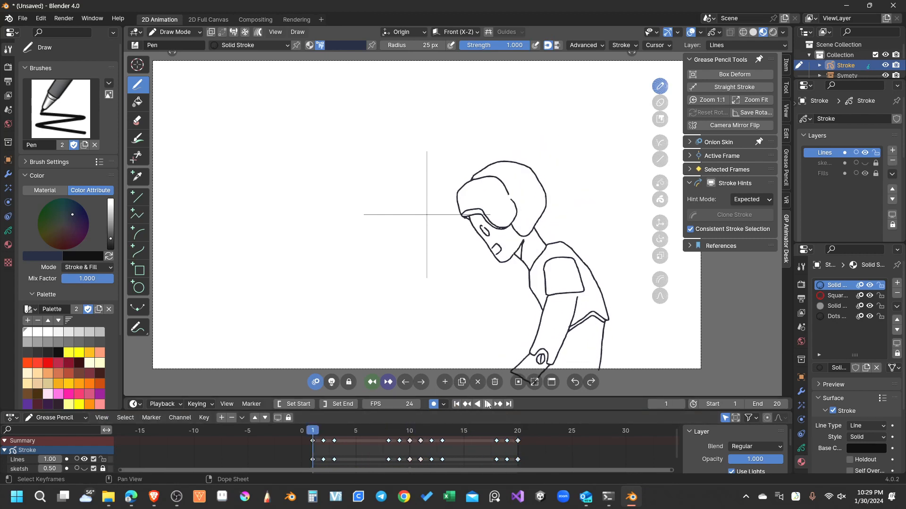
pyautogui.click(488, 402)
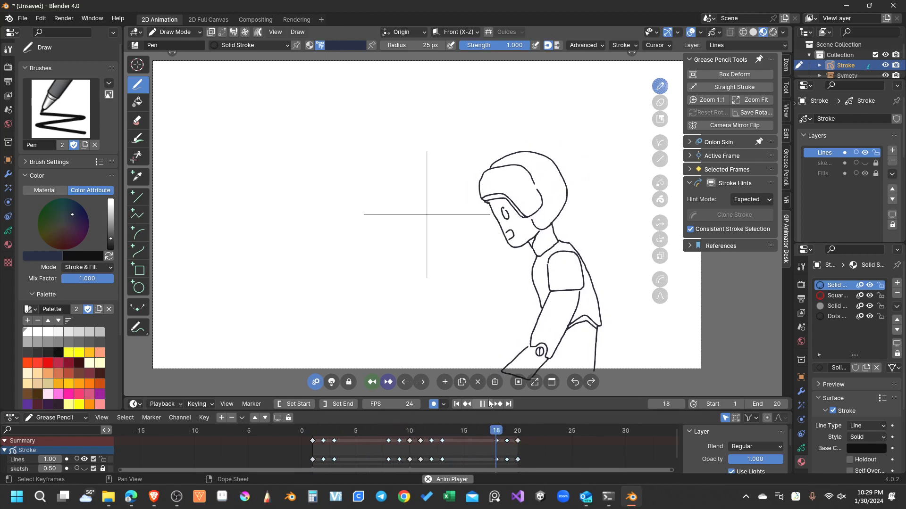
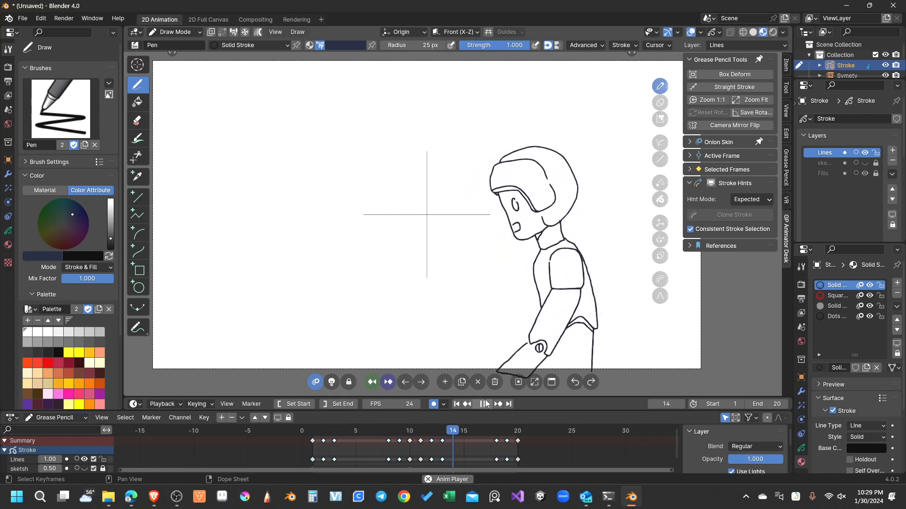
pyautogui.click(486, 404)
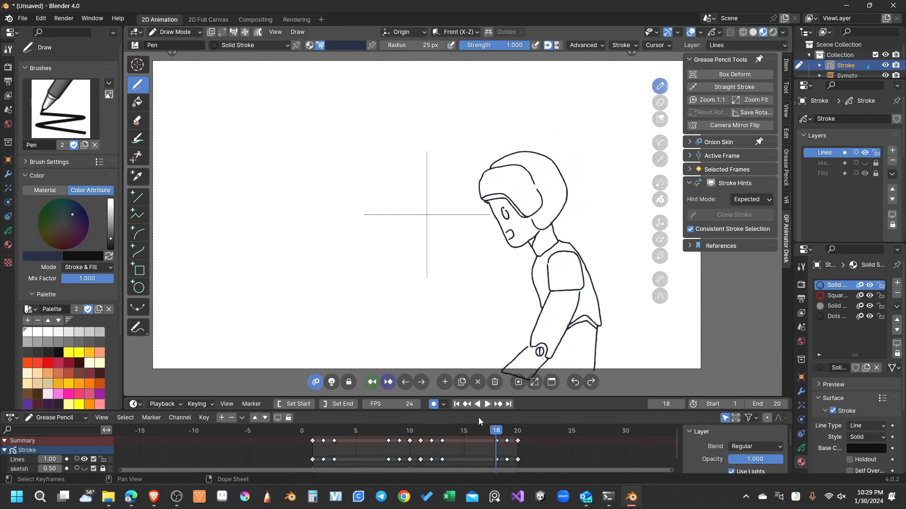
pyautogui.press('space')
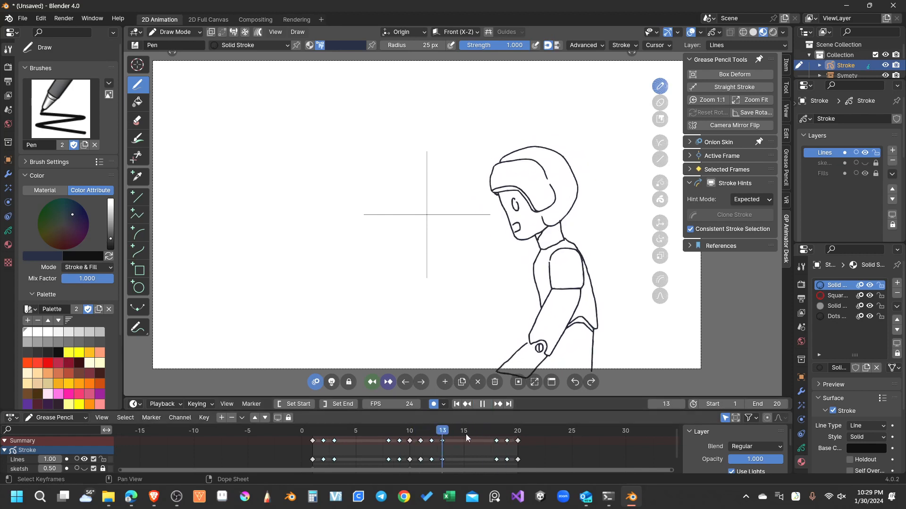
pyautogui.moveTo(465, 434)
pyautogui.mouseDown()
pyautogui.moveTo(495, 434)
pyautogui.moveTo(321, 446)
pyautogui.mouseUp()
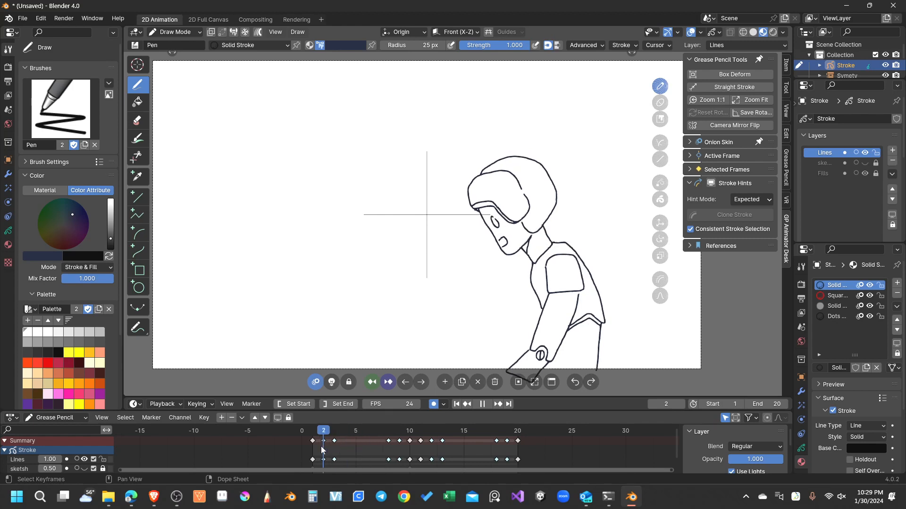
pyautogui.press('space')
# Show the sketch layer beneath the line art
pyautogui.click(865, 162)
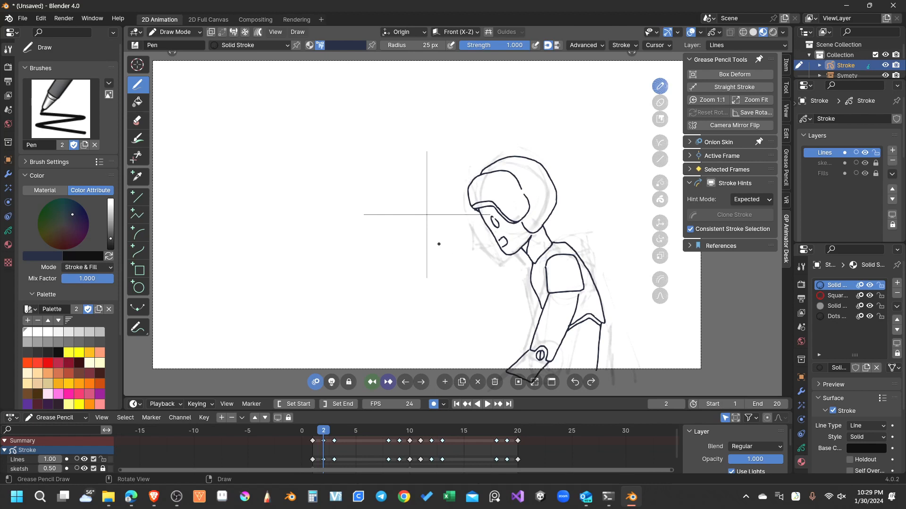
pyautogui.moveTo(439, 244)
pyautogui.mouseDown()
pyautogui.moveTo(476, 264)
pyautogui.moveTo(501, 361)
pyautogui.mouseUp()
pyautogui.moveTo(438, 244)
pyautogui.mouseDown()
pyautogui.moveTo(378, 257)
pyautogui.moveTo(353, 355)
pyautogui.mouseUp()
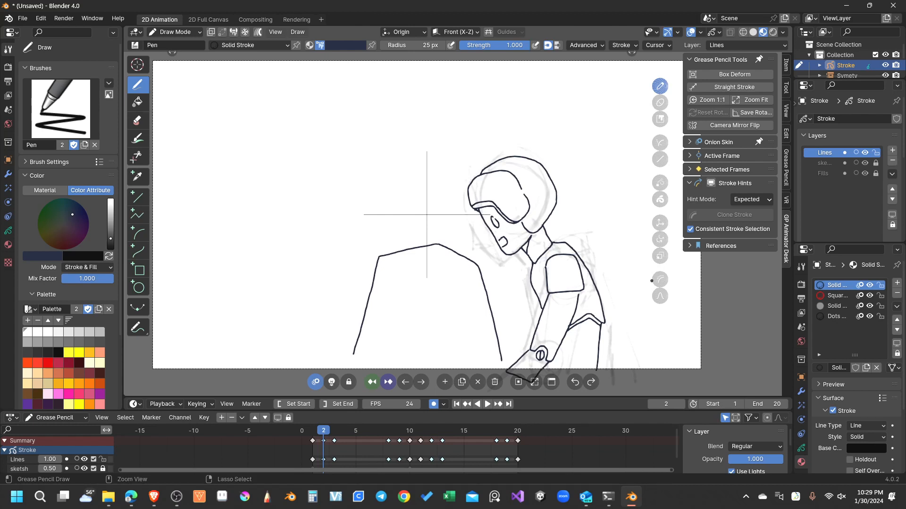
pyautogui.hotkey('ctrl', 'z')
pyautogui.hotkey('ctrl', 'z')
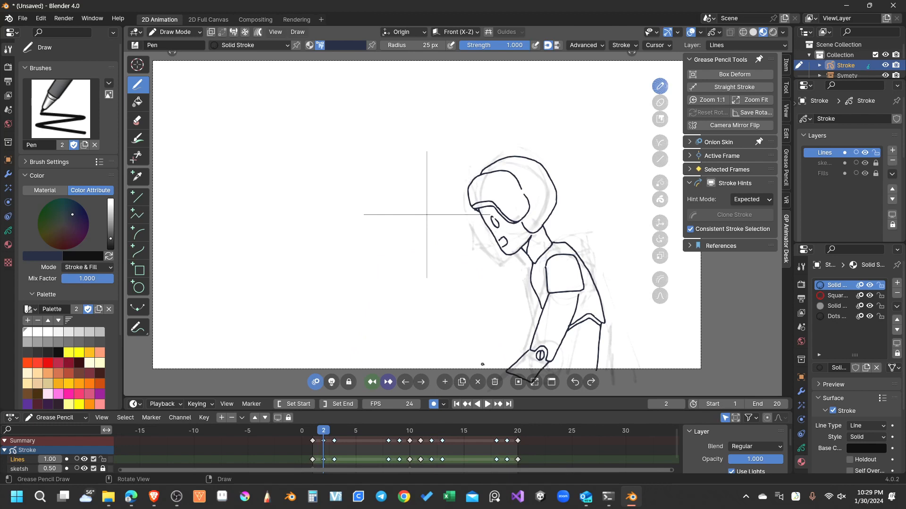
pyautogui.moveTo(489, 368)
pyautogui.mouseDown()
pyautogui.moveTo(462, 320)
pyautogui.moveTo(464, 333)
pyautogui.moveTo(449, 338)
pyautogui.moveTo(477, 364)
pyautogui.mouseUp()
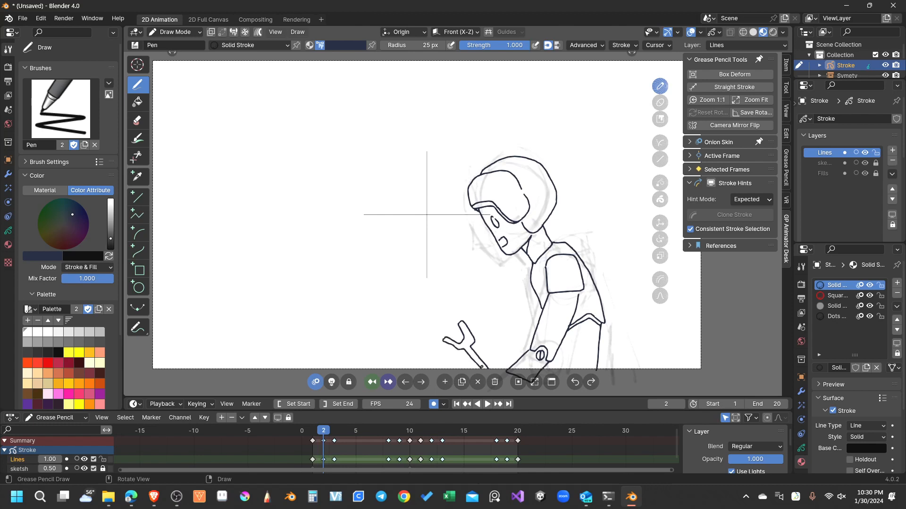
pyautogui.hotkey('ctrl', 'z')
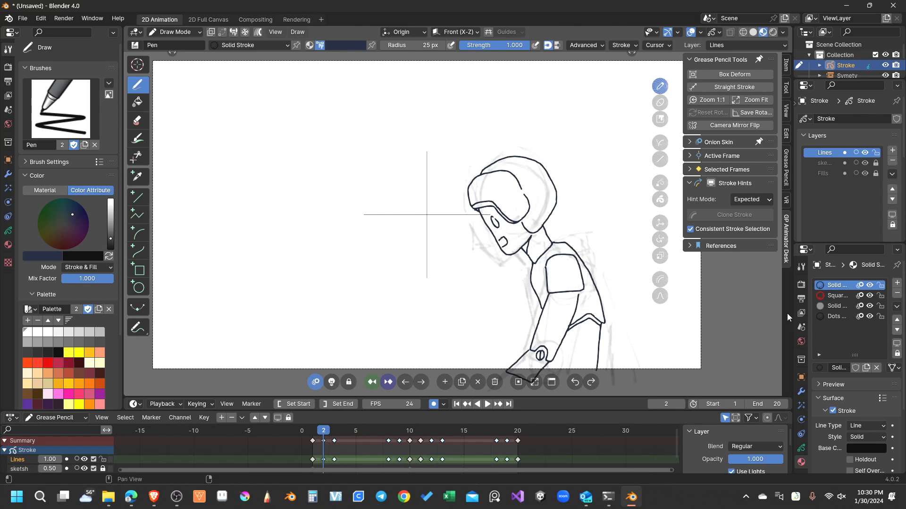
# At frame 1, draw the hand's outline with open fingers in front of the forearm on the Lines layer
pyautogui.click(310, 430)
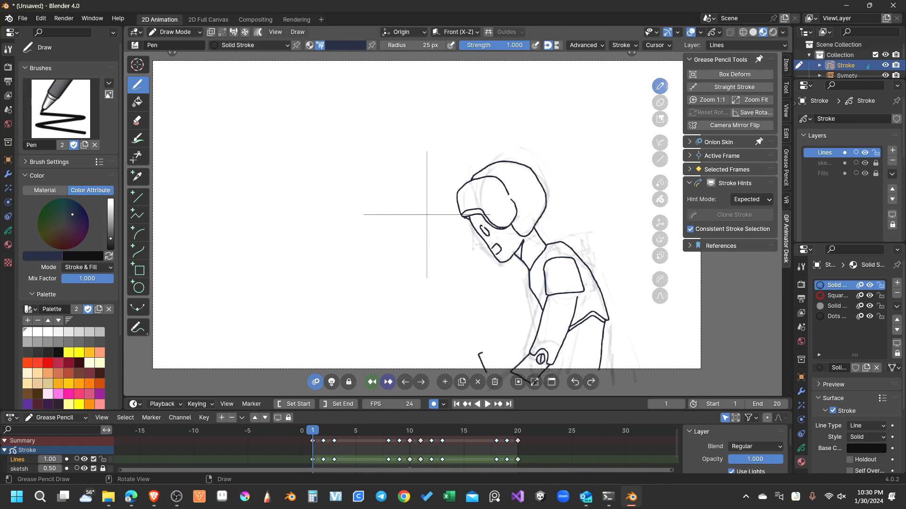
pyautogui.moveTo(479, 340); pyautogui.dragTo(481, 352)
pyautogui.hotkey('ctrl', 'z')
pyautogui.moveTo(489, 368)
pyautogui.mouseDown()
pyautogui.moveTo(490, 354)
pyautogui.moveTo(474, 341)
pyautogui.mouseUp()
# Delete the in-between keyframes at frames 2, 3, 8 and 9 between the frame 1 and frame 10 poses
pyautogui.click(409, 431)
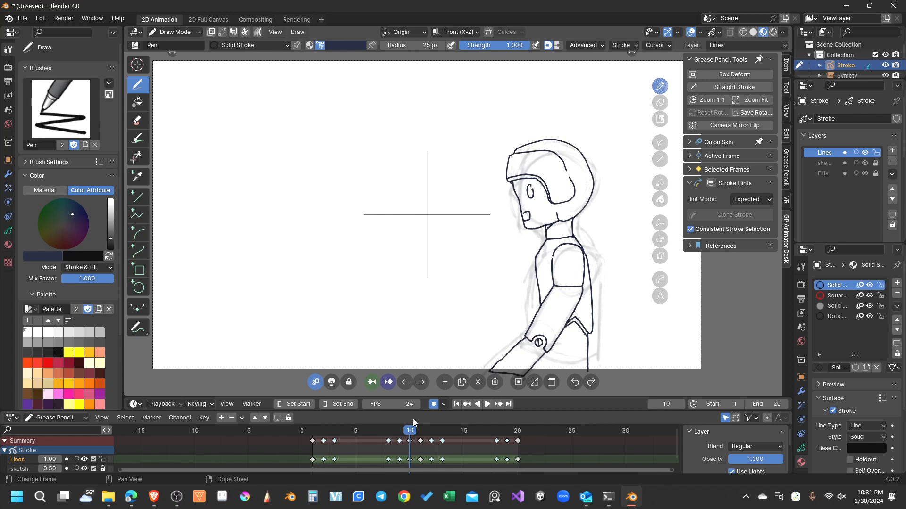
pyautogui.click(398, 460)
pyautogui.moveTo(399, 460); pyautogui.dragTo(320, 433)
pyautogui.press('x')
pyautogui.press('Escape')
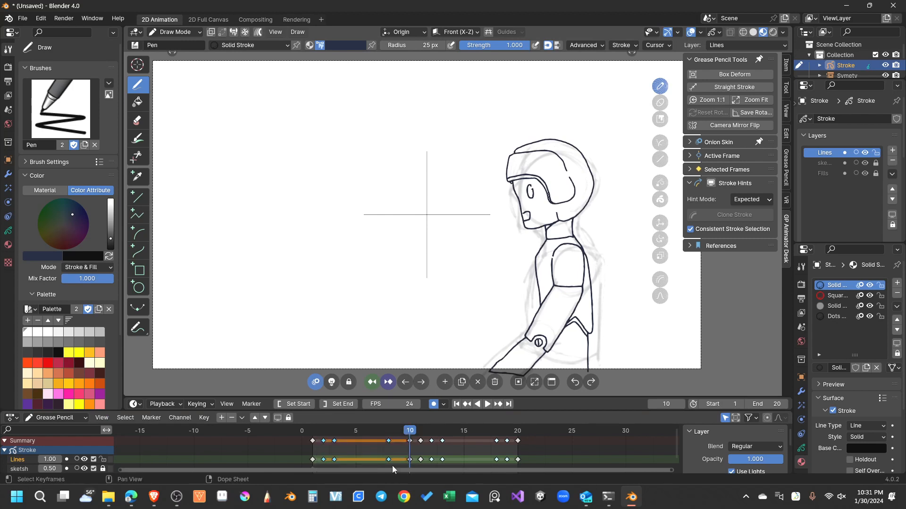
pyautogui.press('x')
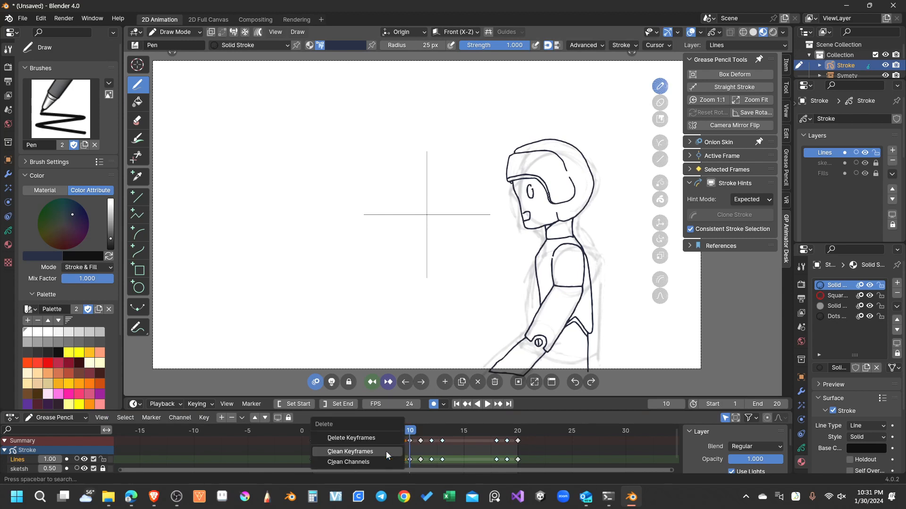
pyautogui.click(383, 437)
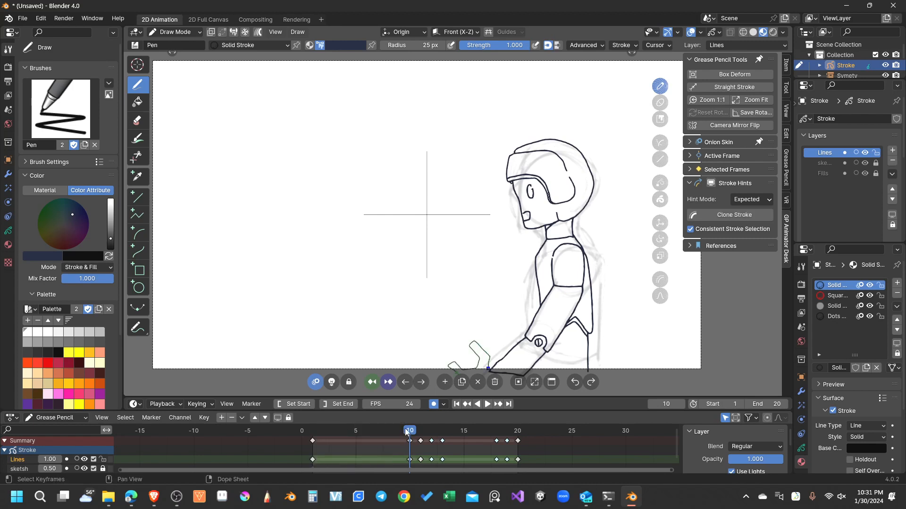
# At frame 10, draw the matching hand outline at the end of the forearm, following the stroke hints from the previous pose
pyautogui.moveTo(405, 429)
pyautogui.mouseDown()
pyautogui.moveTo(331, 430)
pyautogui.moveTo(415, 436)
pyautogui.mouseUp()
pyautogui.moveTo(483, 365); pyautogui.dragTo(475, 332)
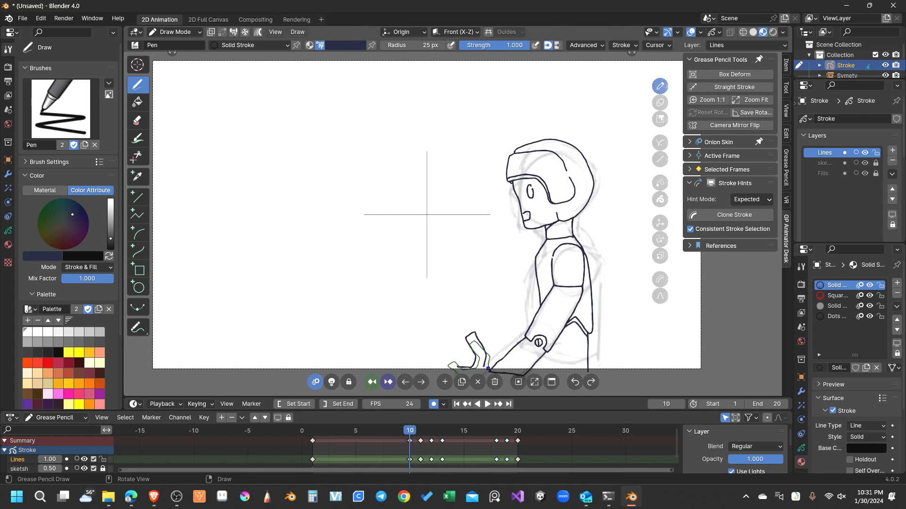
pyautogui.moveTo(458, 368)
pyautogui.mouseDown()
pyautogui.moveTo(448, 353)
pyautogui.moveTo(439, 357)
pyautogui.moveTo(452, 372)
pyautogui.mouseUp()
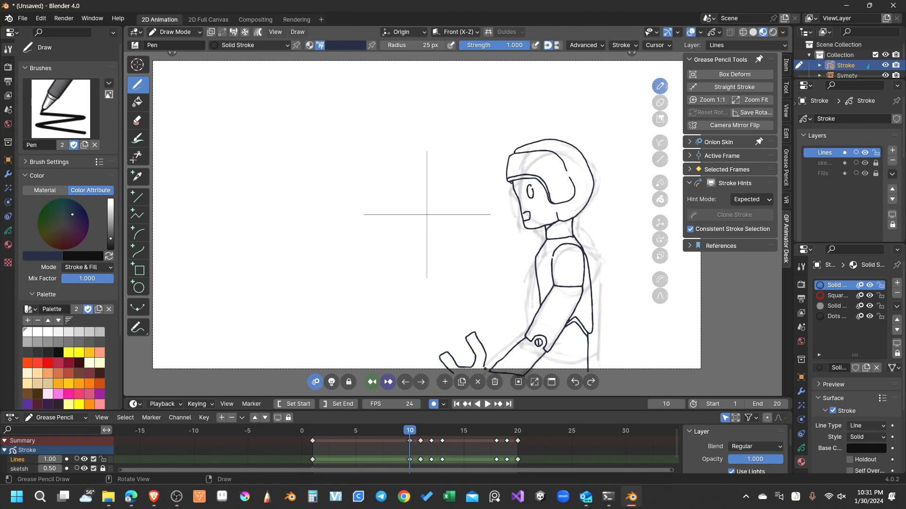
pyautogui.moveTo(483, 366); pyautogui.dragTo(488, 378)
# Delete the keyframes at frames 11, 12, 13, 18 and 19, keeping the frame 10 and frame 20 poses
pyautogui.click(420, 441)
pyautogui.press('x')
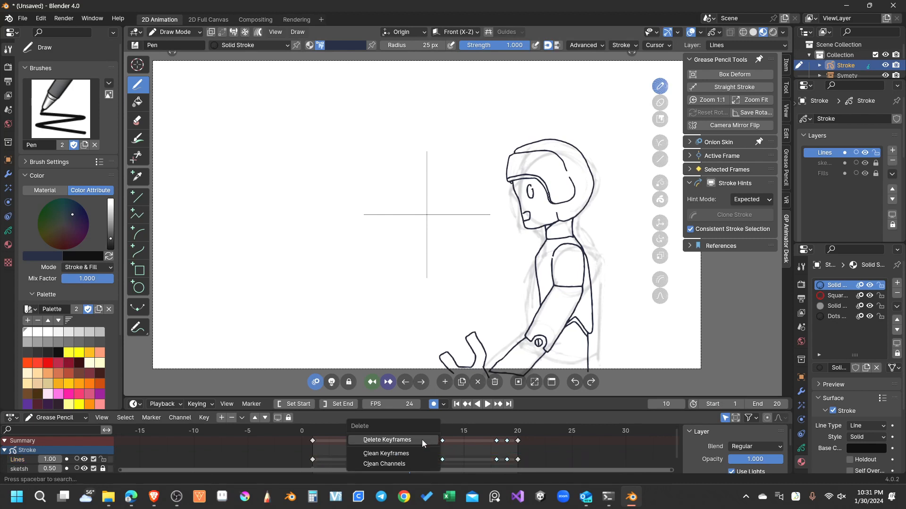
pyautogui.click(421, 440)
pyautogui.moveTo(421, 438); pyautogui.dragTo(524, 451)
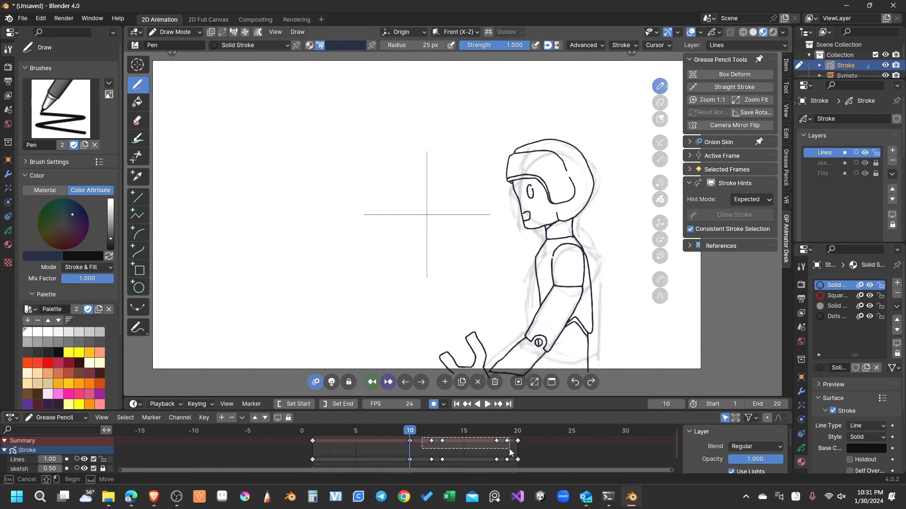
pyautogui.press('x')
pyautogui.click(508, 448)
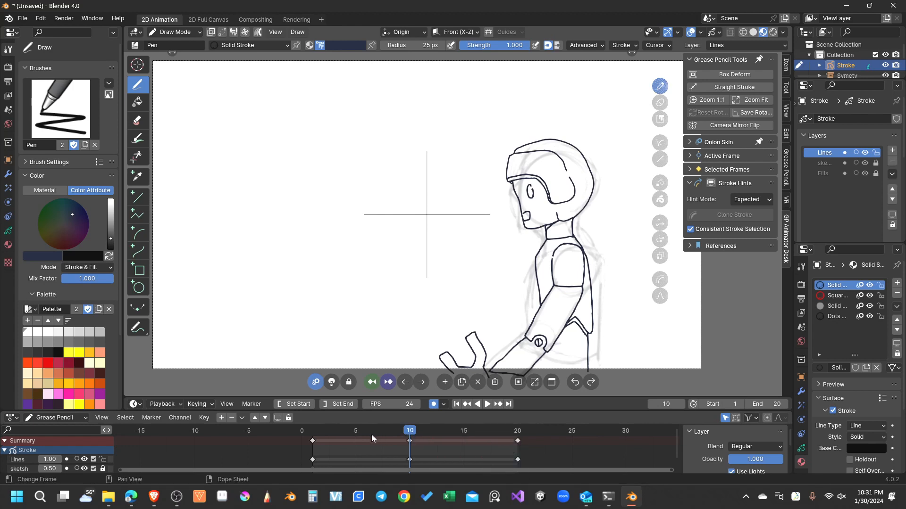
# Play back the loop, return to frame 10 and rotate the hand strokes about 26.6° around Y
pyautogui.click(358, 431)
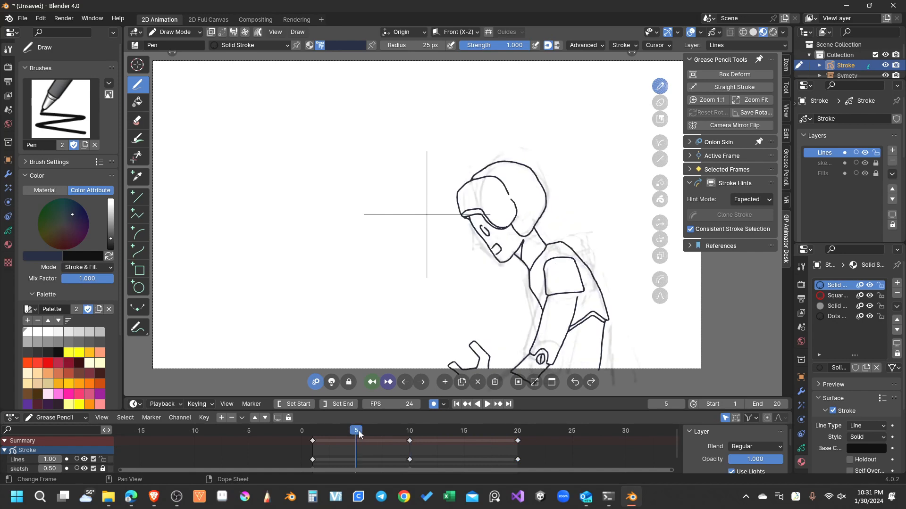
pyautogui.press('space')
pyautogui.moveTo(423, 428)
pyautogui.mouseDown()
pyautogui.moveTo(373, 431)
pyautogui.moveTo(417, 427)
pyautogui.moveTo(390, 429)
pyautogui.moveTo(409, 430)
pyautogui.mouseUp()
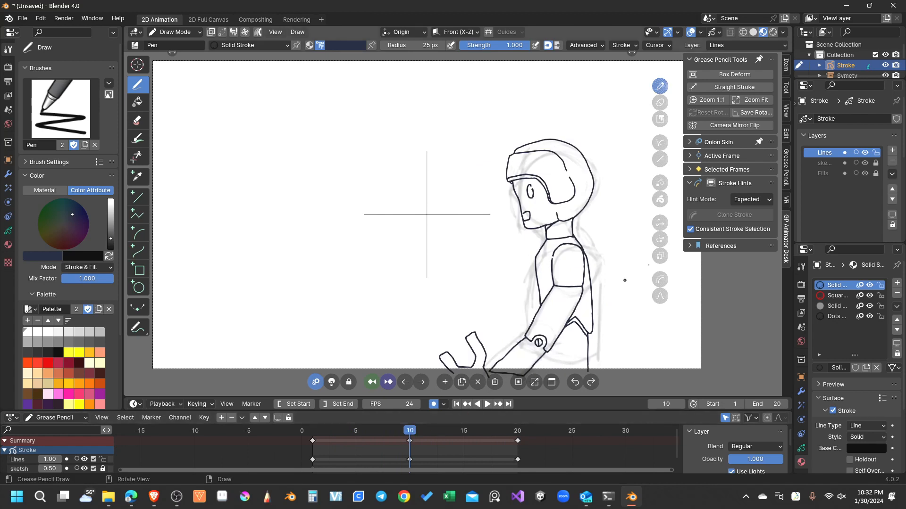
pyautogui.click(660, 223)
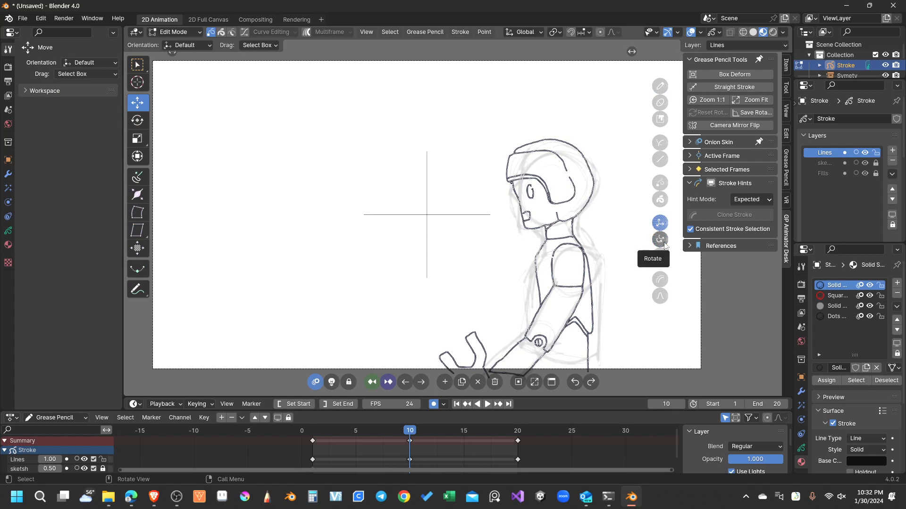
pyautogui.click(660, 239)
pyautogui.moveTo(418, 324)
pyautogui.mouseDown()
pyautogui.moveTo(434, 364)
pyautogui.moveTo(481, 391)
pyautogui.moveTo(491, 394)
pyautogui.moveTo(493, 380)
pyautogui.mouseUp()
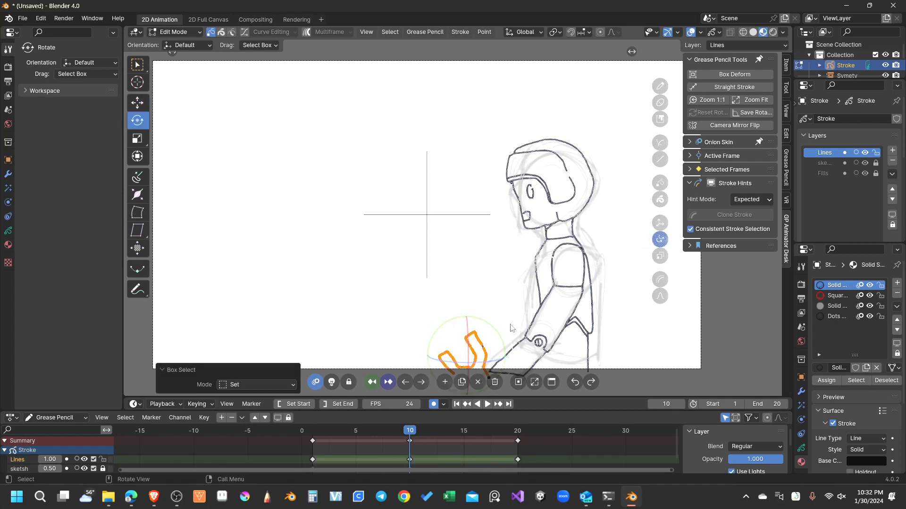
pyautogui.moveTo(502, 335); pyautogui.dragTo(504, 352)
# Move the hand strokes down about 0.08 m along Z, deselect them and return to Draw Mode
pyautogui.click(660, 222)
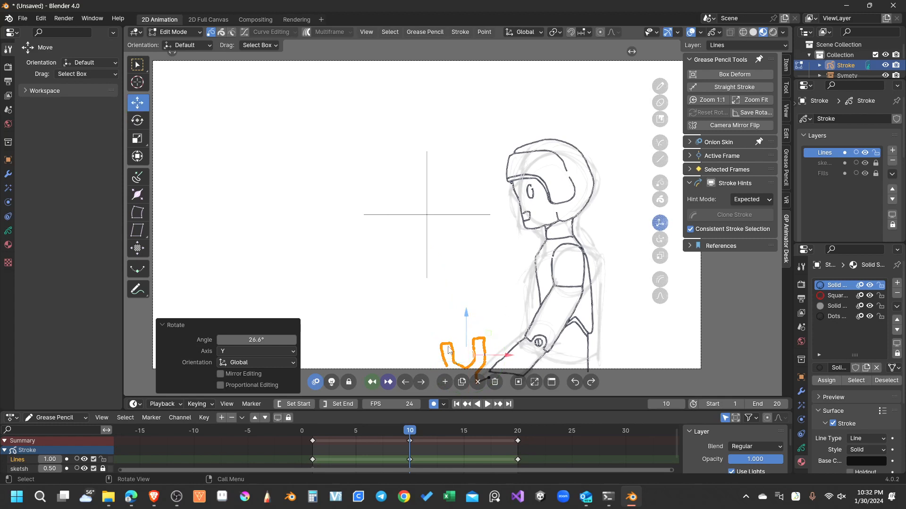
pyautogui.moveTo(466, 316); pyautogui.dragTo(465, 320)
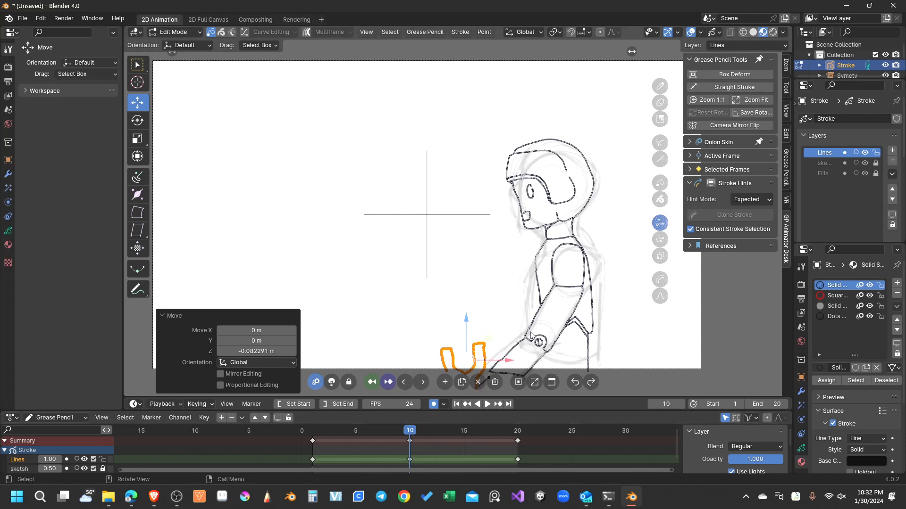
pyautogui.click(635, 136)
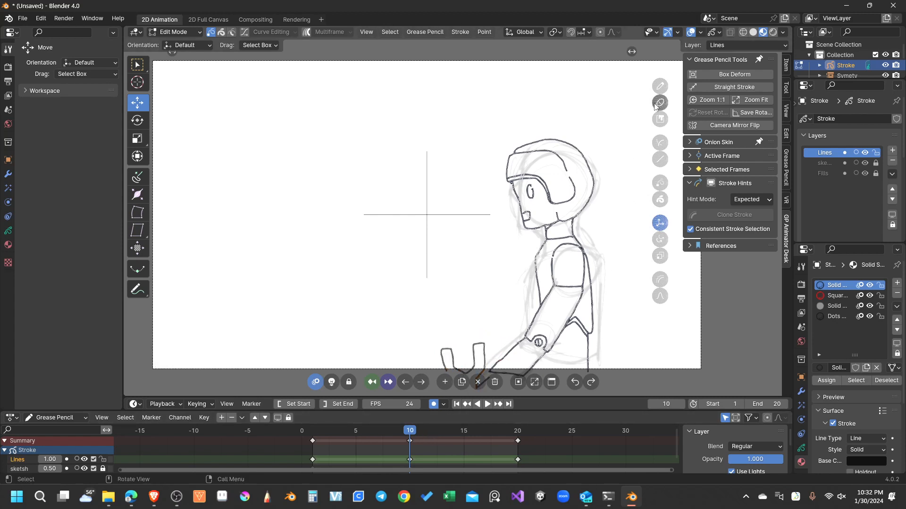
pyautogui.click(660, 87)
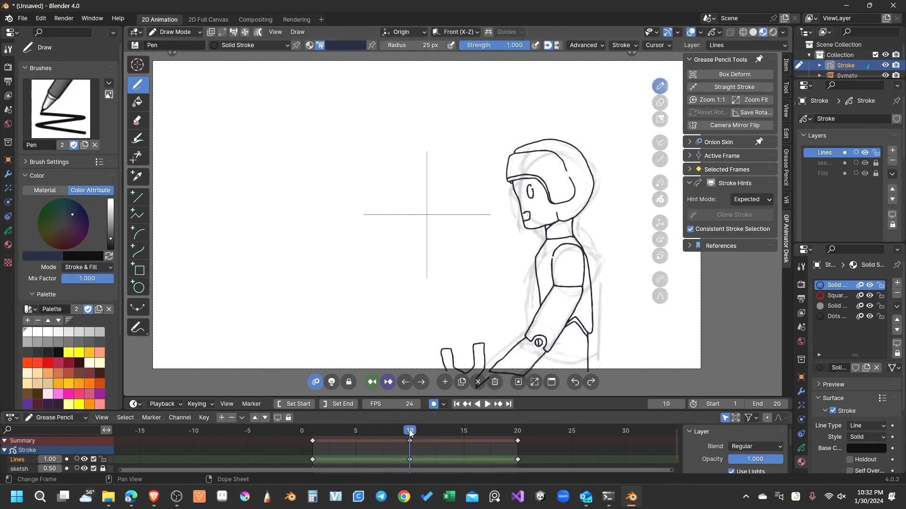
# At frame 1, draw a small round object with a cross inside the open hand and compare it with the frame 10 pose
pyautogui.moveTo(409, 433)
pyautogui.mouseDown()
pyautogui.moveTo(378, 429)
pyautogui.moveTo(447, 420)
pyautogui.moveTo(381, 417)
pyautogui.mouseUp()
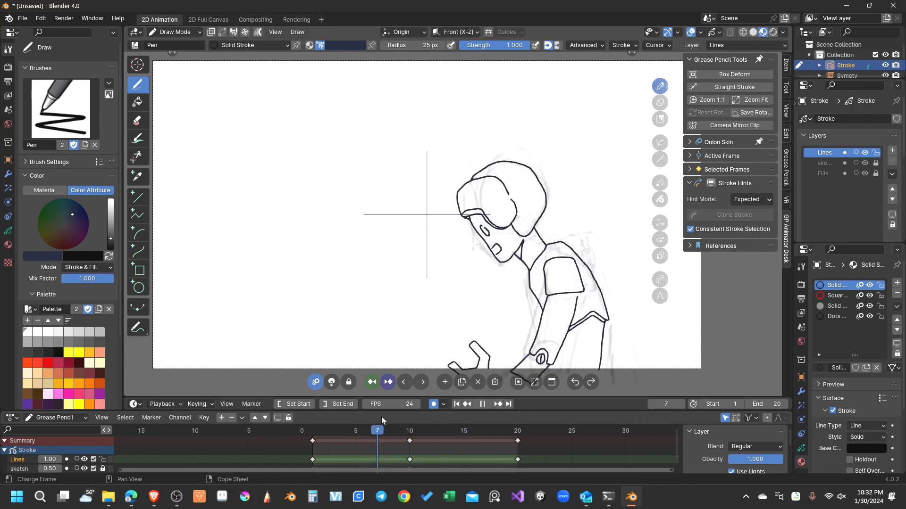
pyautogui.moveTo(322, 417); pyautogui.dragTo(312, 421)
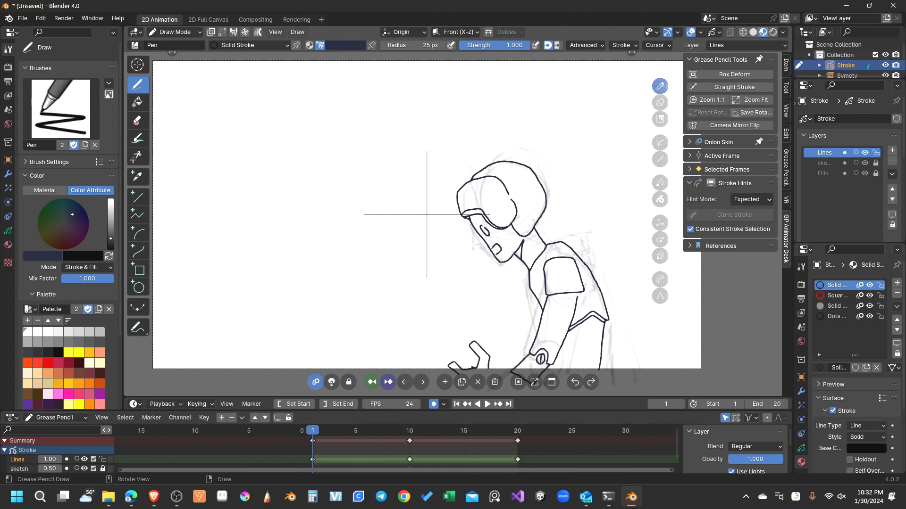
pyautogui.moveTo(476, 358)
pyautogui.mouseDown()
pyautogui.moveTo(463, 346)
pyautogui.moveTo(462, 367)
pyautogui.mouseUp()
pyautogui.click(410, 431)
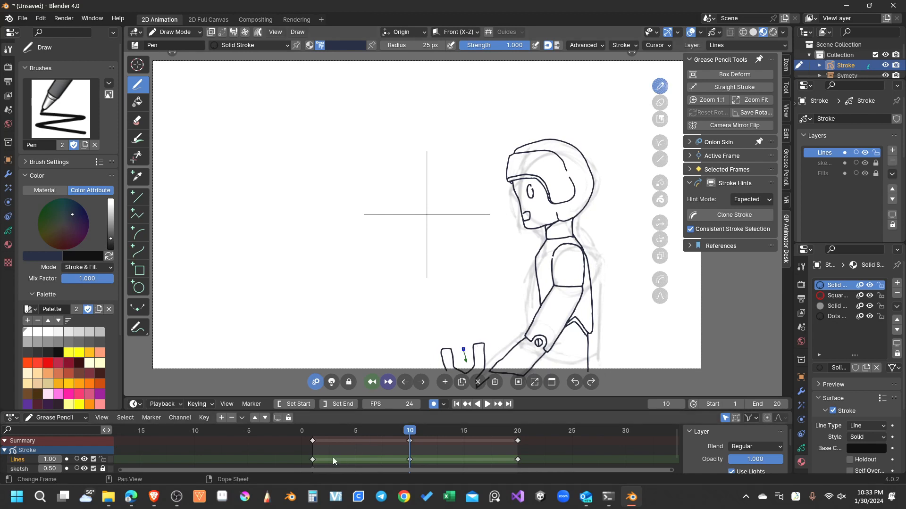
pyautogui.click(314, 433)
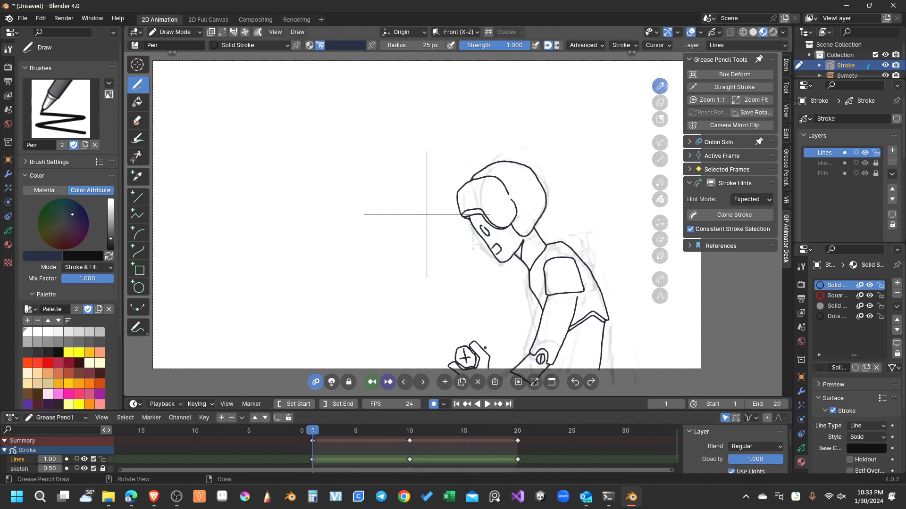
pyautogui.click(413, 432)
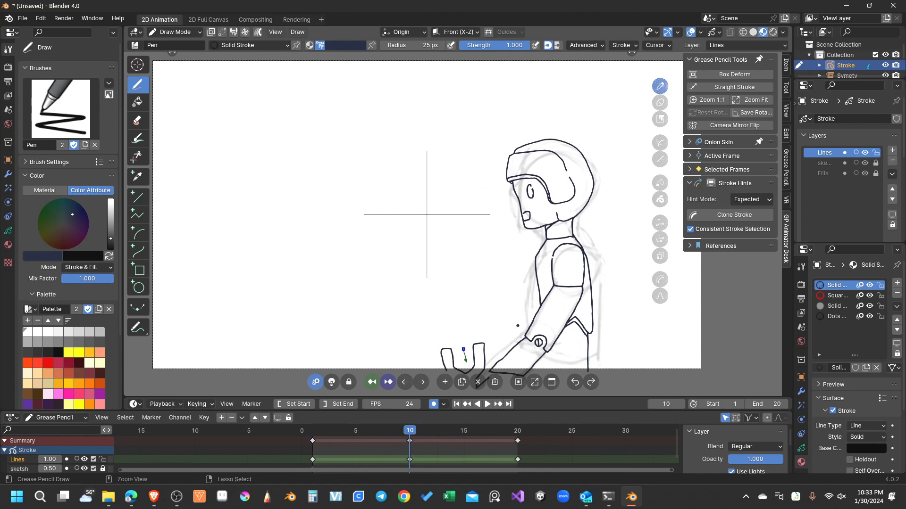
# Undo the round object drawn in the hand at frame 1
pyautogui.hotkey('ctrl', 'z')
pyautogui.hotkey('ctrl', 'z')
pyautogui.hotkey('ctrl', 'z')
pyautogui.hotkey('ctrl', 'z')
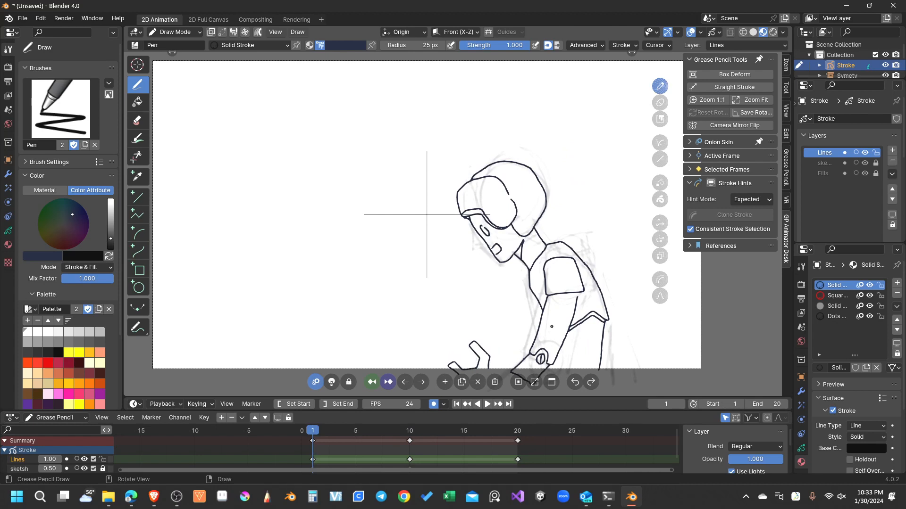
# Draw a small square object inside the open hand at frame 1, and redraw it at frame 10 following the stroke hints
pyautogui.moveTo(427, 215); pyautogui.dragTo(439, 150, button='middle')
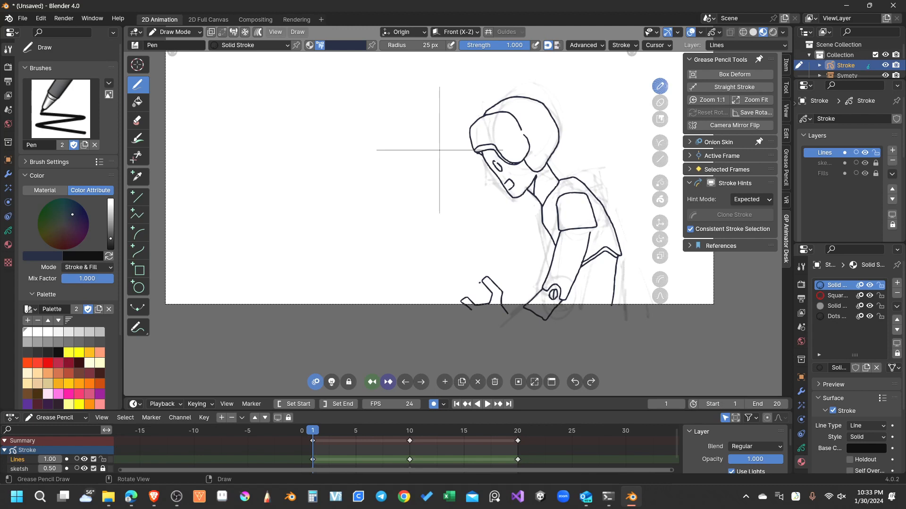
pyautogui.moveTo(480, 282); pyautogui.dragTo(490, 293)
pyautogui.moveTo(466, 293)
pyautogui.mouseDown()
pyautogui.moveTo(472, 300)
pyautogui.moveTo(466, 293)
pyautogui.mouseUp()
pyautogui.hotkey('ctrl', 'z')
pyautogui.moveTo(468, 295)
pyautogui.mouseDown()
pyautogui.moveTo(472, 302)
pyautogui.moveTo(481, 294)
pyautogui.moveTo(470, 291)
pyautogui.moveTo(475, 299)
pyautogui.mouseUp()
pyautogui.click(408, 431)
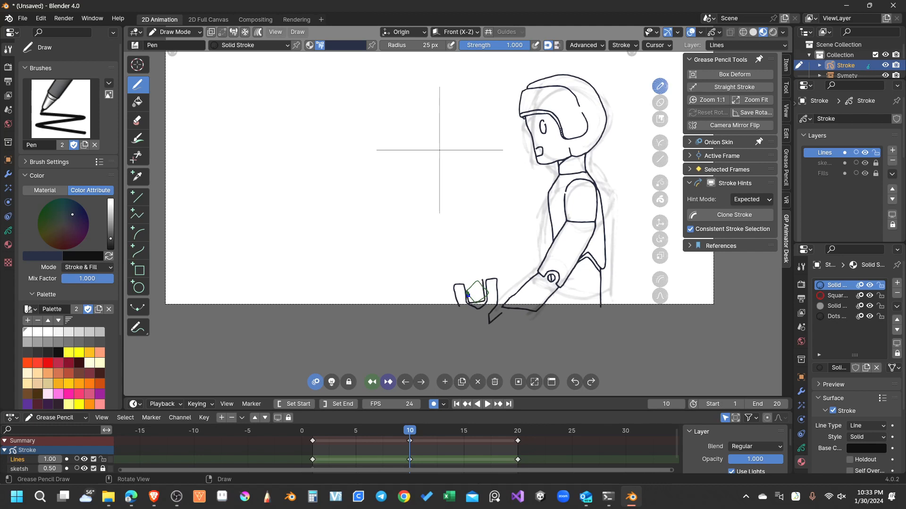
pyautogui.moveTo(466, 286); pyautogui.dragTo(483, 281)
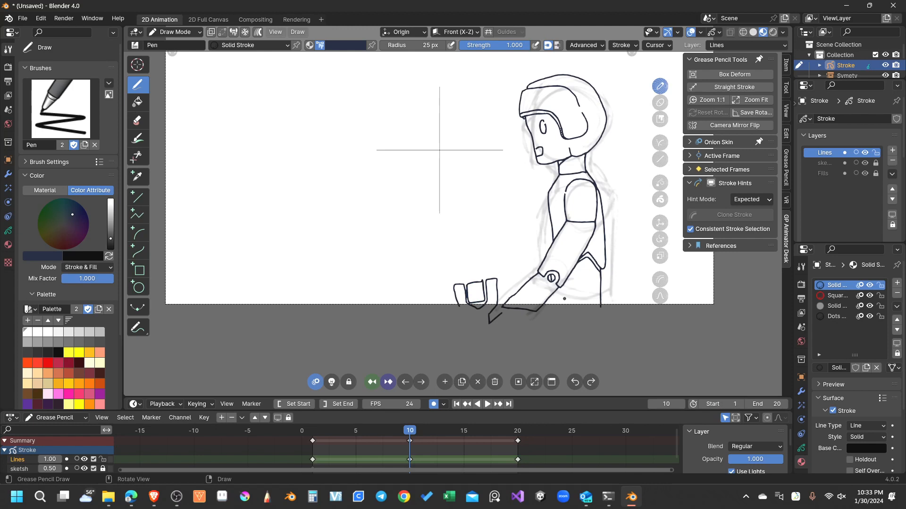
# Replace the frame 20 keyframe with a duplicate of the frame 1 keyframe
pyautogui.click(519, 441)
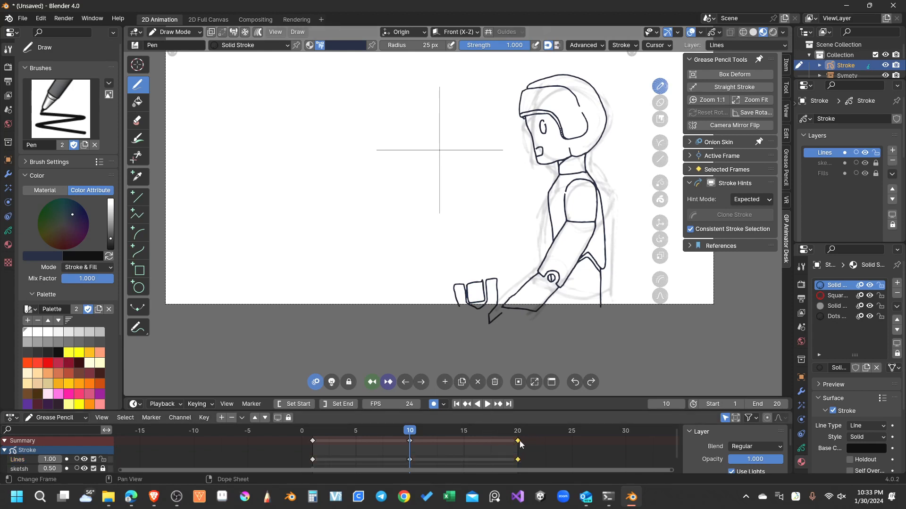
pyautogui.click(313, 432)
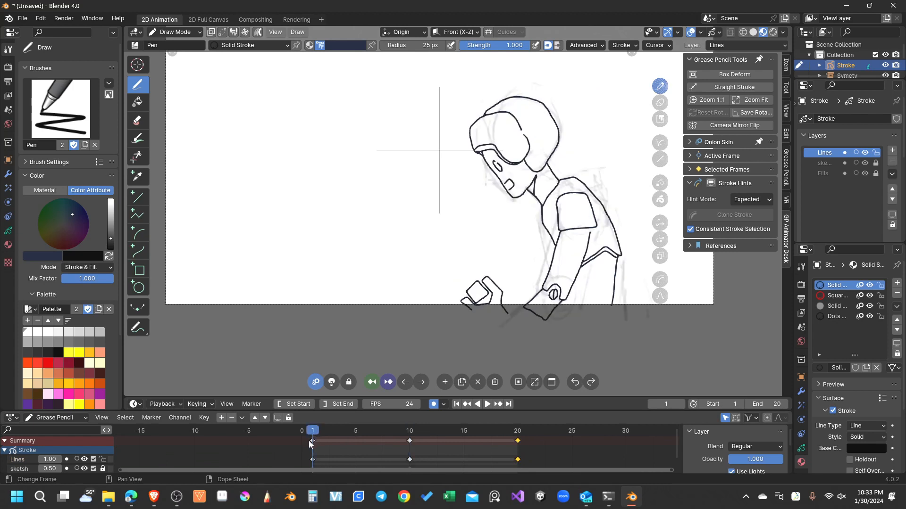
pyautogui.click(313, 441)
pyautogui.hotkey('shift', 'd')
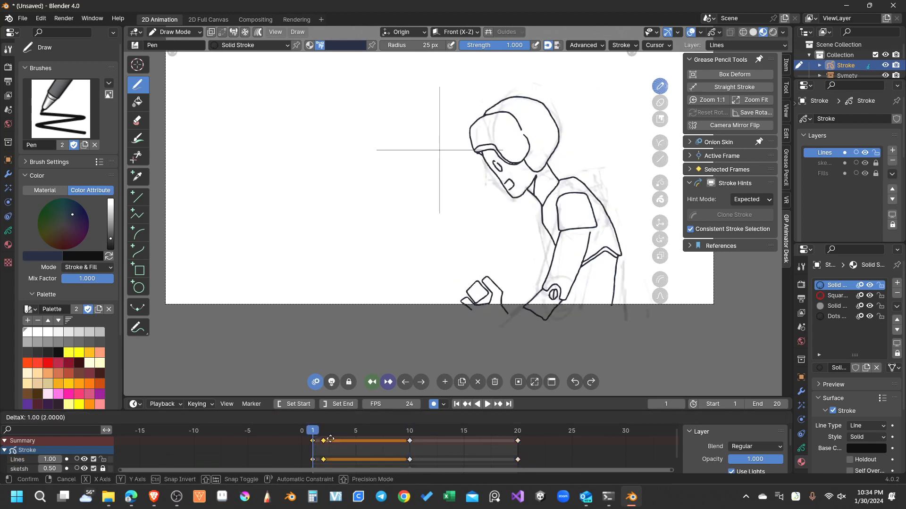
pyautogui.click(519, 441)
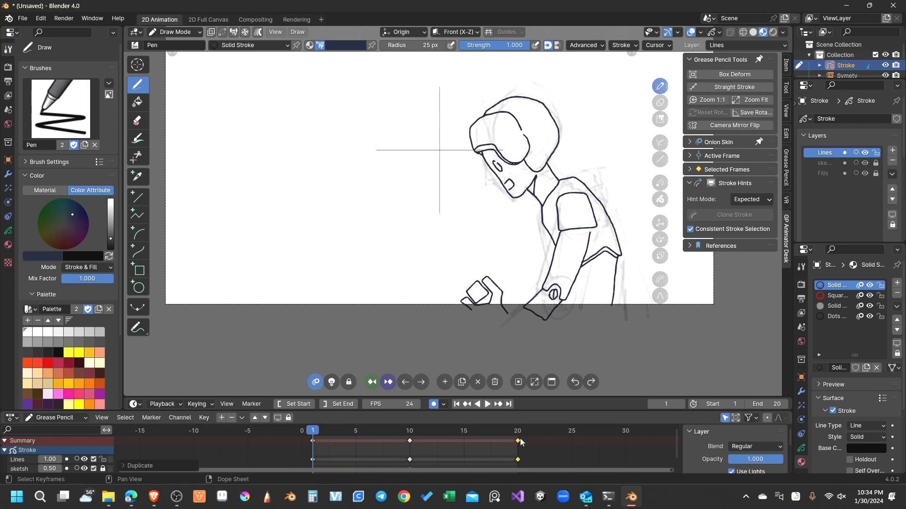
# Interpolate Sequence with a step of 2 between frames 1 and 10, and again between frames 10 and 20
pyautogui.moveTo(375, 432); pyautogui.dragTo(368, 432)
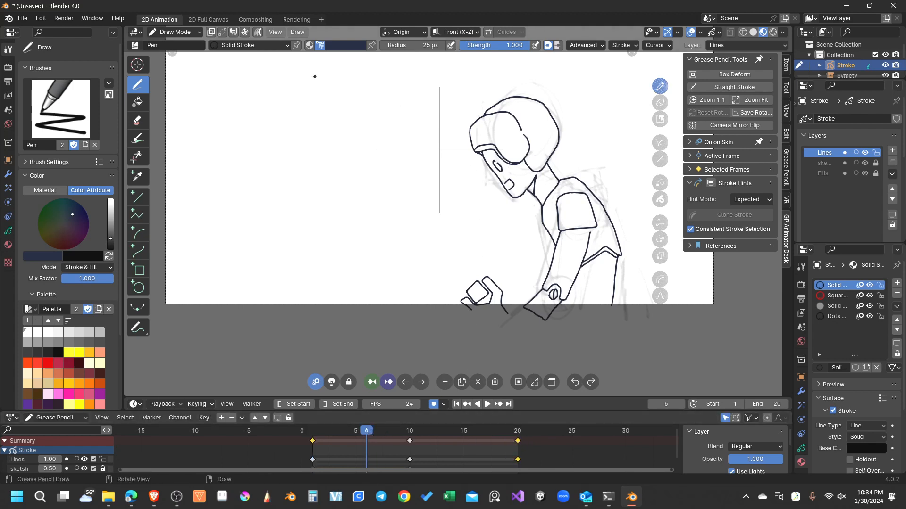
pyautogui.hotkey('ctrl', 'shift', 'e')
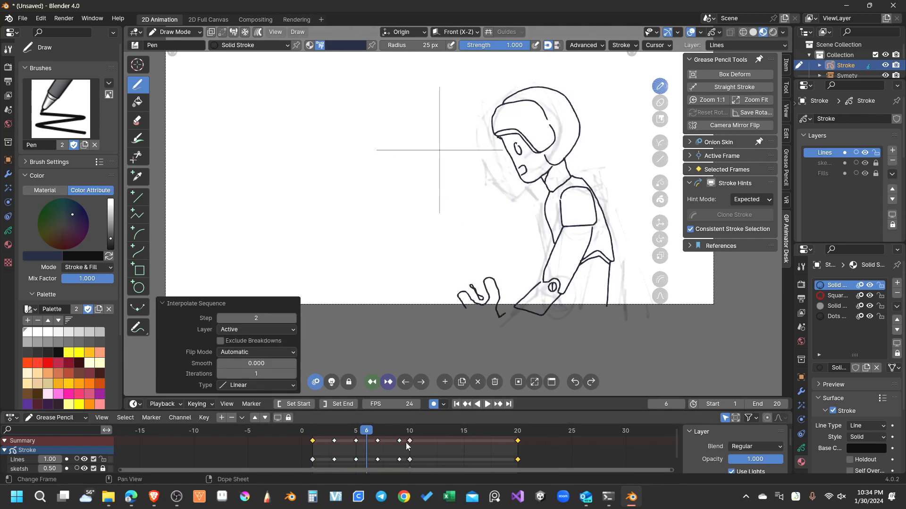
pyautogui.moveTo(418, 430); pyautogui.dragTo(450, 429)
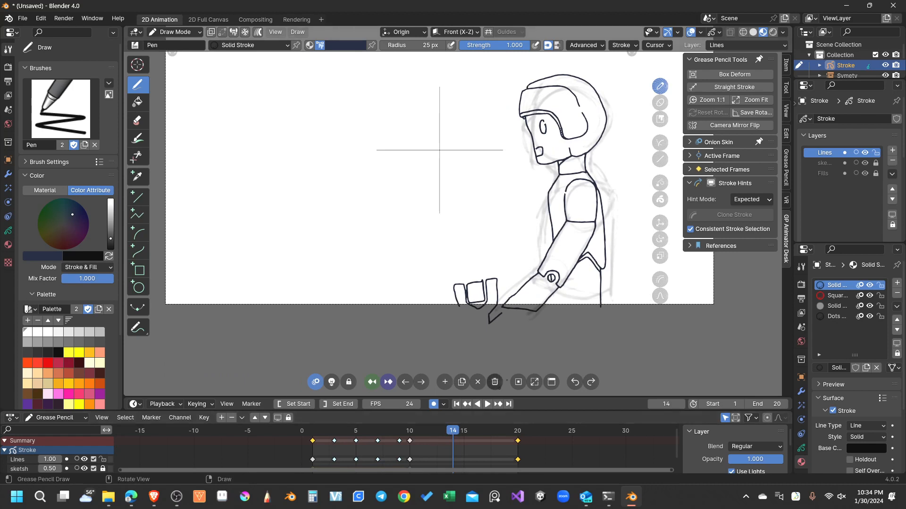
pyautogui.hotkey('ctrl', 'shift', 'e')
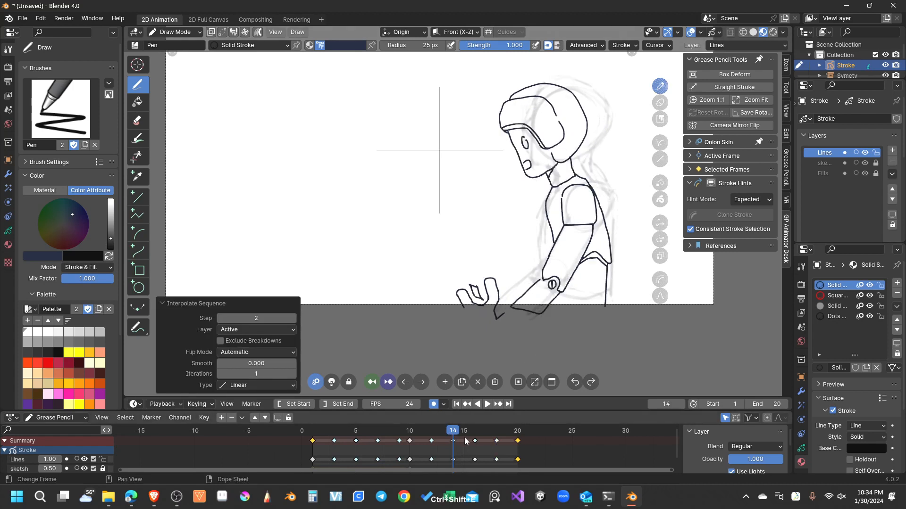
# Shift the in-between keyframes towards the key poses, to frames 2, 3, 8, 11, 12, 18 and 19
pyautogui.moveTo(464, 438)
pyautogui.mouseDown()
pyautogui.moveTo(425, 458)
pyautogui.moveTo(421, 440)
pyautogui.moveTo(430, 442)
pyautogui.mouseUp()
pyautogui.click(442, 440)
pyautogui.moveTo(376, 442); pyautogui.dragTo(335, 441)
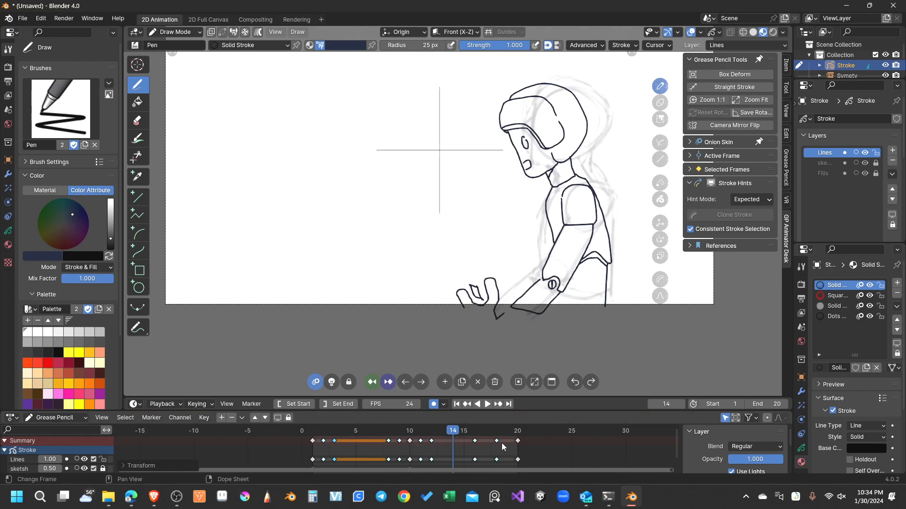
pyautogui.moveTo(497, 442)
pyautogui.mouseDown()
pyautogui.moveTo(508, 437)
pyautogui.moveTo(475, 442)
pyautogui.moveTo(495, 438)
pyautogui.mouseUp()
pyautogui.click(467, 446)
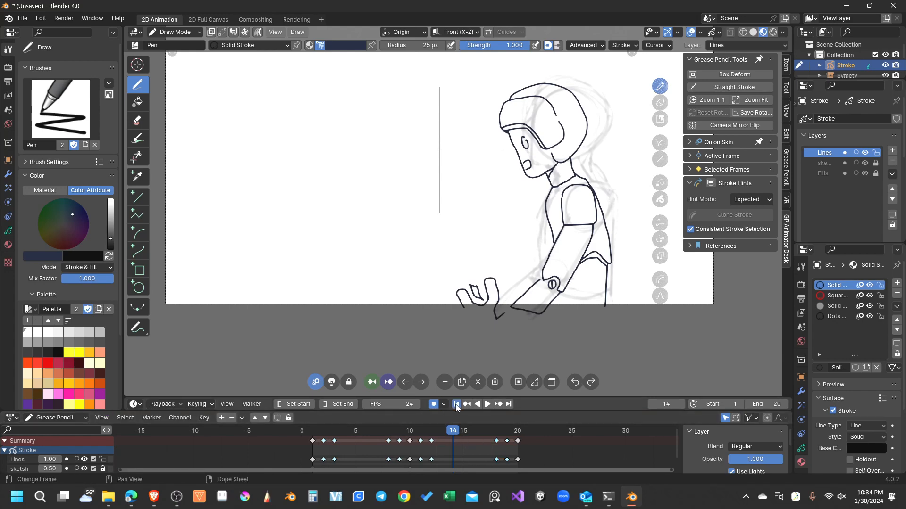
# Play the animation with the sketch layer hidden to check how the hand and the object in it move
pyautogui.click(488, 404)
pyautogui.click(488, 404)
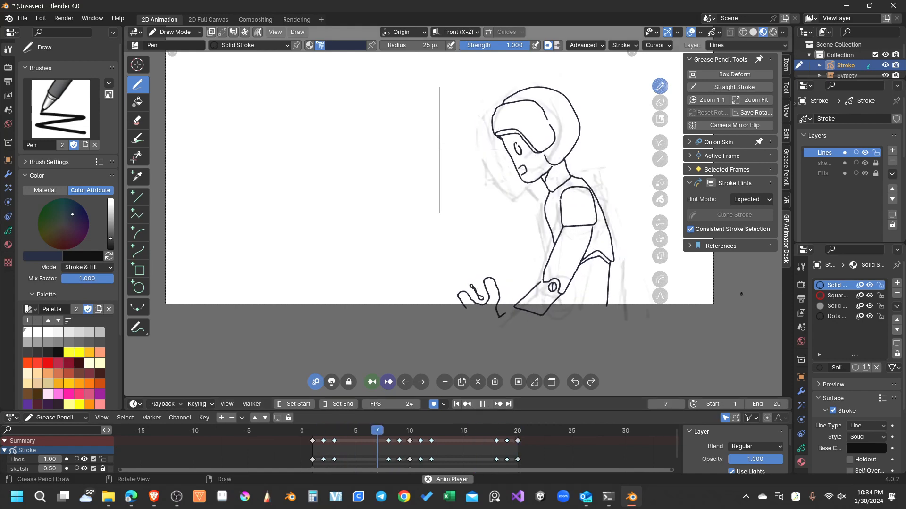
pyautogui.click(866, 163)
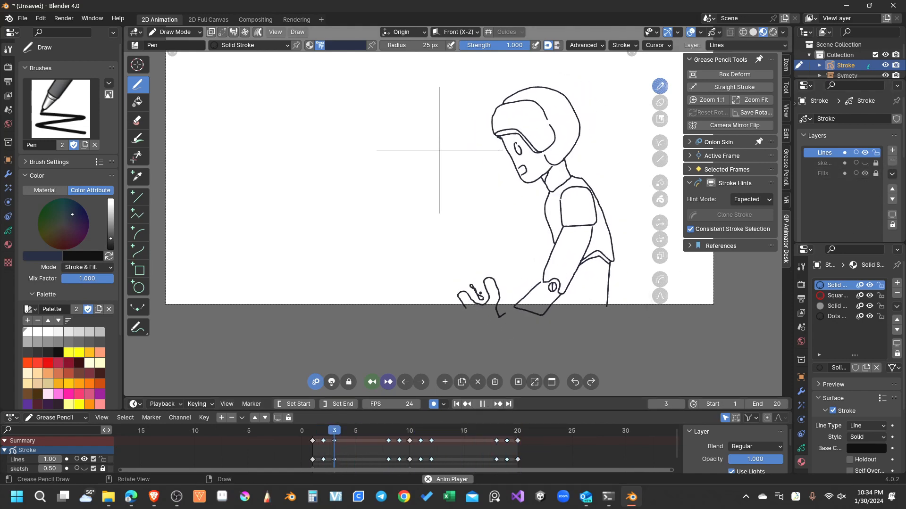
pyautogui.click(484, 408)
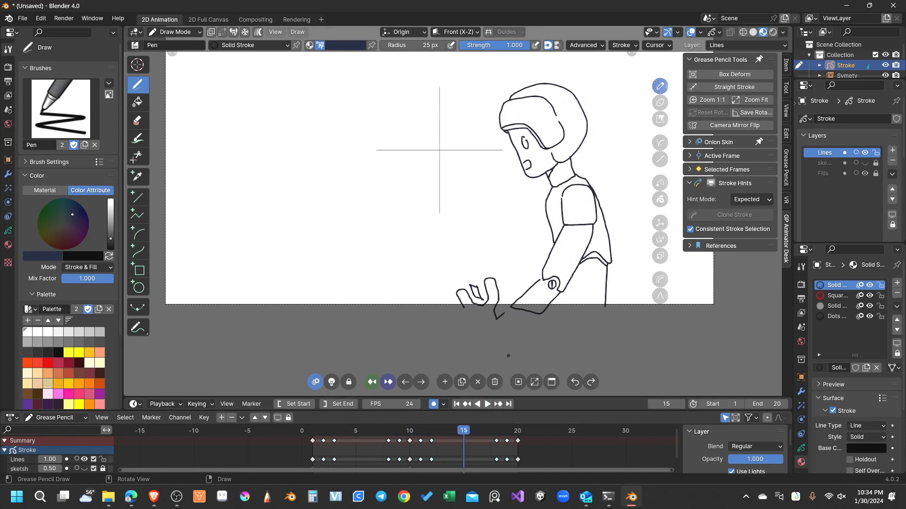
pyautogui.click(411, 431)
pyautogui.press('space')
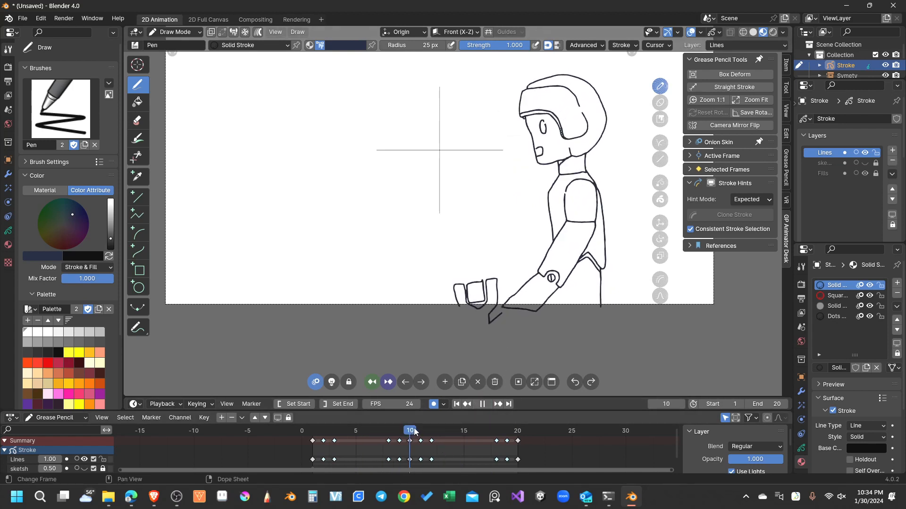
pyautogui.press('space')
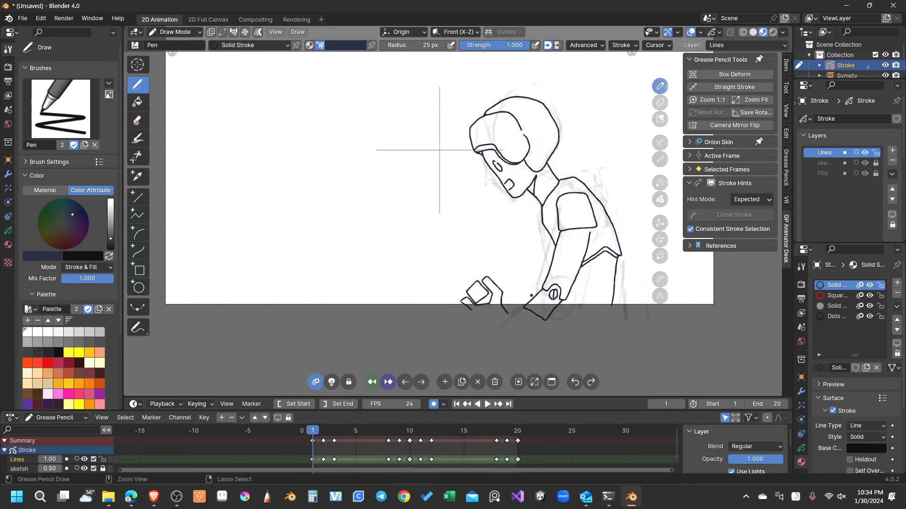
# Undo the layer hiding, keyframe retiming and both interpolations, back to only the keyframes at frames 1, 10 and 20
pyautogui.hotkey('ctrl', 'z')
pyautogui.hotkey('ctrl', 'z')
pyautogui.hotkey('ctrl', 'z')
pyautogui.hotkey('ctrl', 'z')
pyautogui.hotkey('ctrl', 'z')
pyautogui.hotkey('ctrl', 'z')
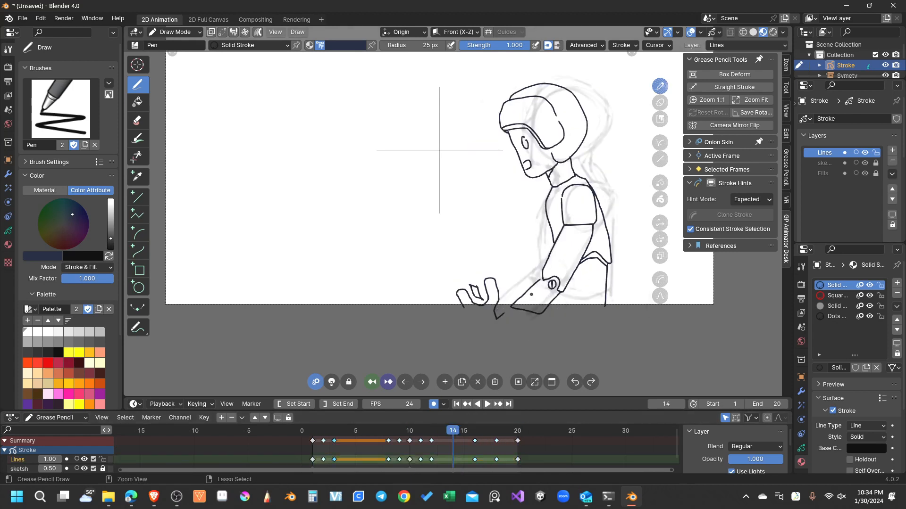
pyautogui.hotkey('ctrl', 'z')
pyautogui.hotkey('ctrl', 'z')
pyautogui.hotkey('ctrl', 'z')
pyautogui.hotkey('ctrl', 'z')
pyautogui.hotkey('ctrl', 'z')
pyautogui.hotkey('ctrl', 'z')
pyautogui.hotkey('ctrl', 'z')
pyautogui.hotkey('ctrl', 'z')
pyautogui.hotkey('ctrl', 'z')
pyautogui.hotkey('ctrl', 'z')
pyautogui.hotkey('ctrl', 'z')
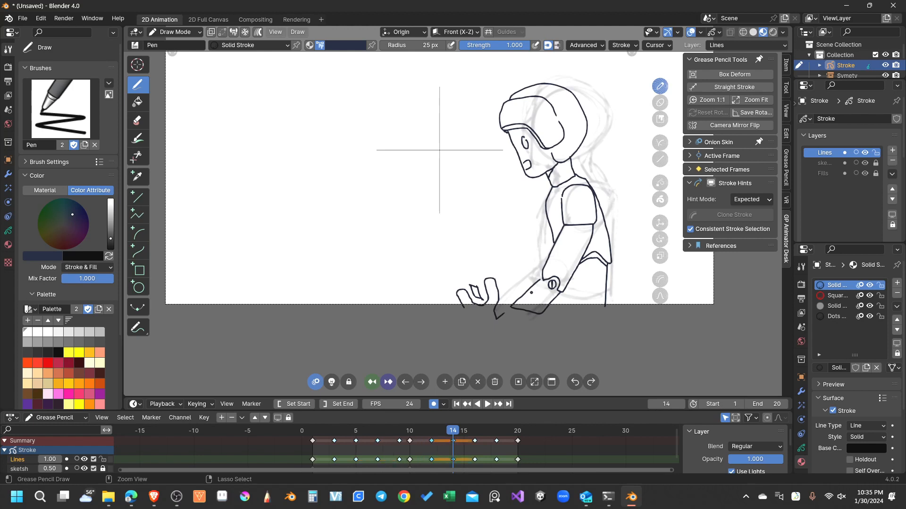
pyautogui.hotkey('ctrl', 'z')
pyautogui.hotkey('ctrl', 'z')
pyautogui.hotkey('ctrl', 'z')
pyautogui.hotkey('ctrl', 'z')
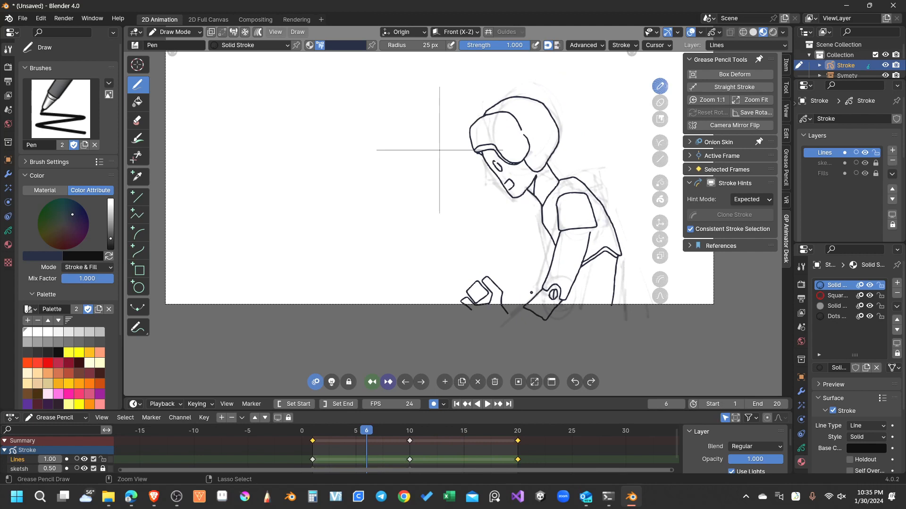
# Undo the copied keyframe at frame 20 and the square in the hand at frame 10
pyautogui.hotkey('ctrl', 'z')
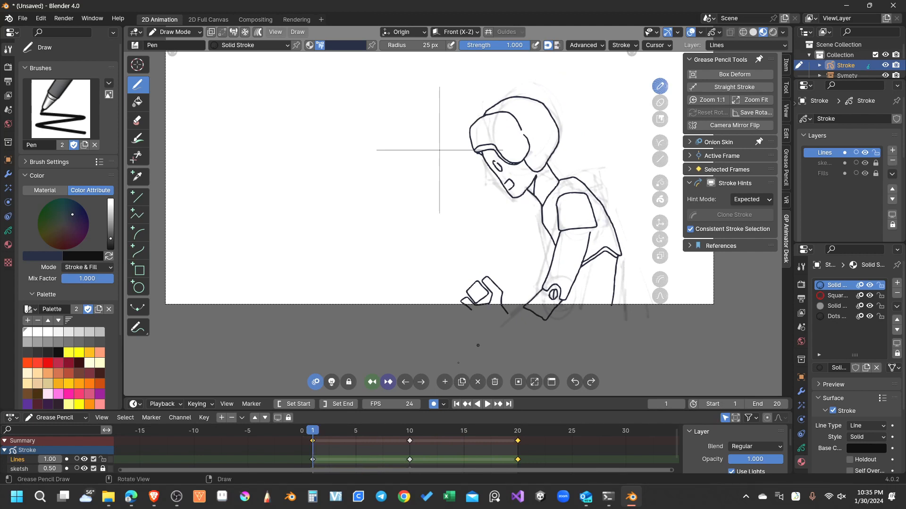
pyautogui.press('Up')
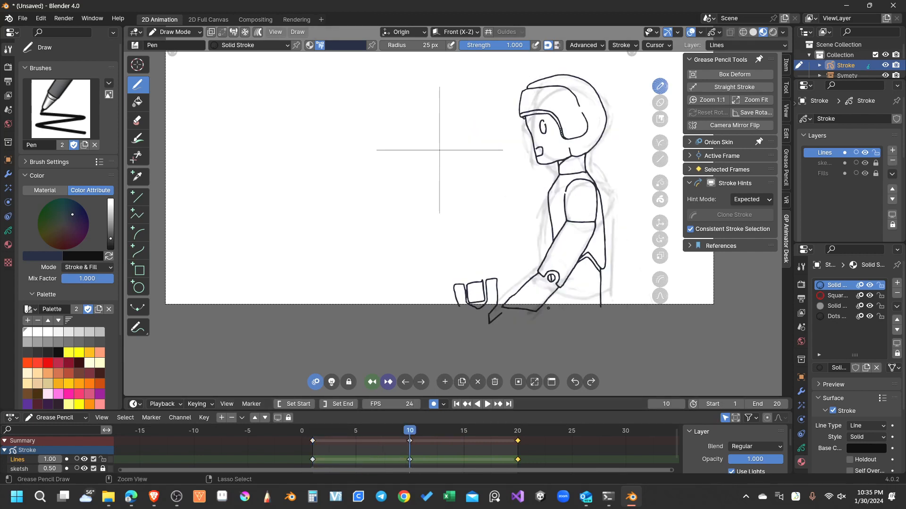
pyautogui.hotkey('ctrl', 'z')
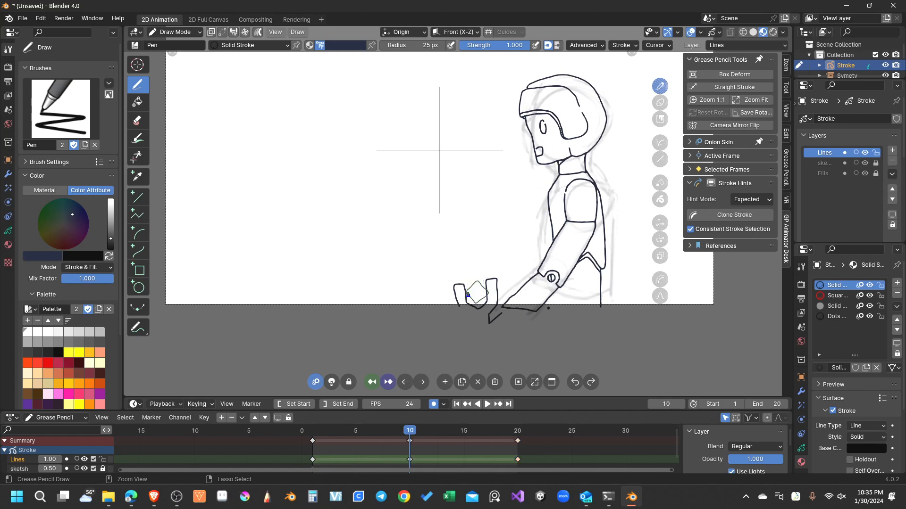
# Redraw the square in the hand at frame 10, starting at the stroke hint's start point and following its direction
pyautogui.scroll(10, 479, 301)
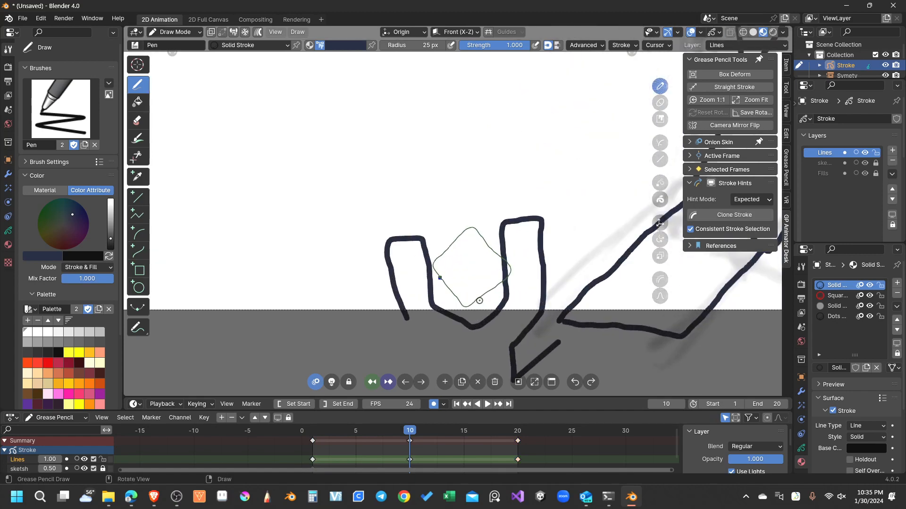
pyautogui.scroll(6, 446, 284)
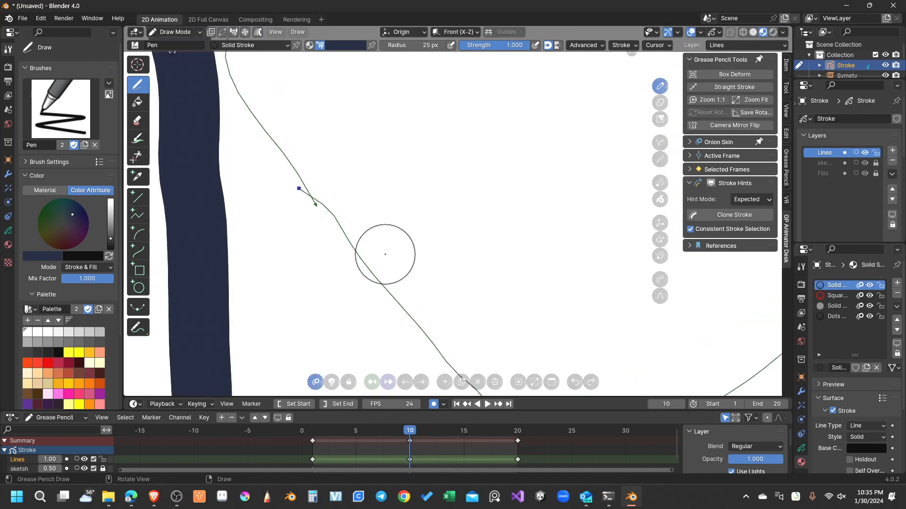
pyautogui.scroll(-8, 395, 245)
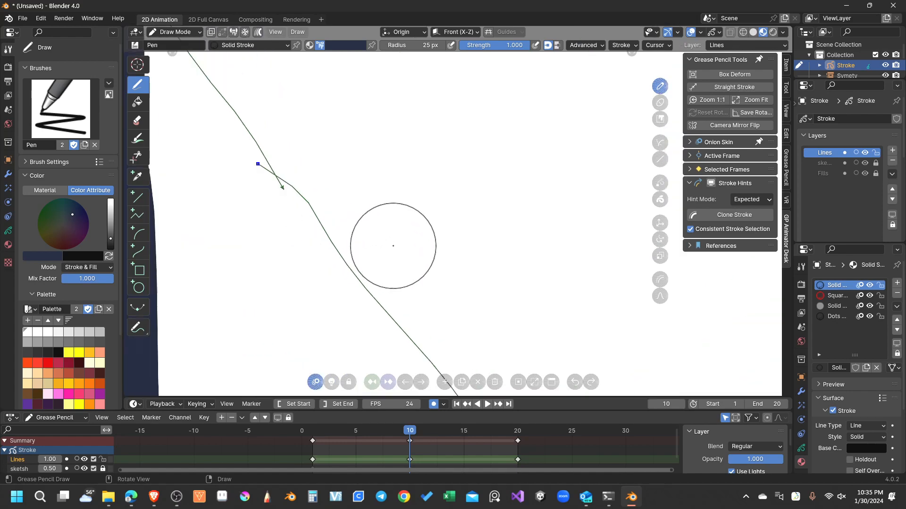
pyautogui.scroll(-4, 398, 243)
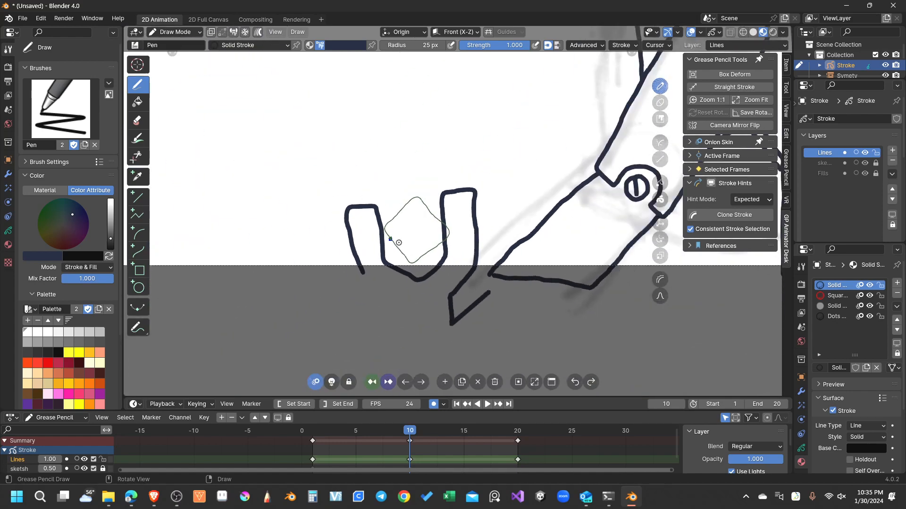
pyautogui.scroll(8, 399, 243)
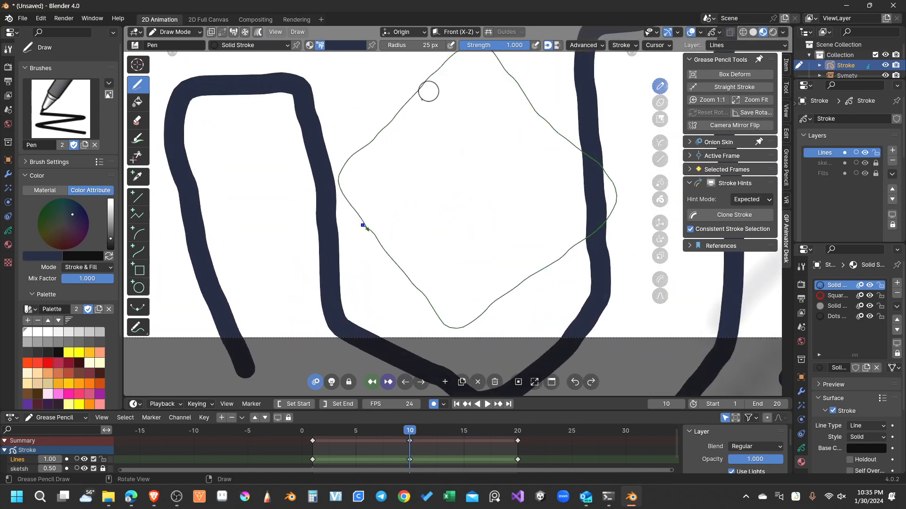
pyautogui.scroll(-4, 359, 208)
pyautogui.scroll(-3, 389, 230)
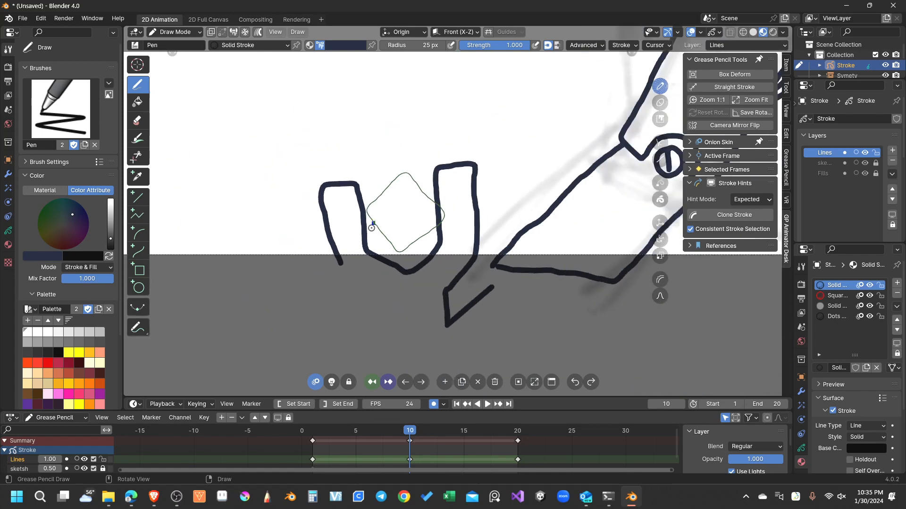
pyautogui.moveTo(370, 221); pyautogui.dragTo(372, 244)
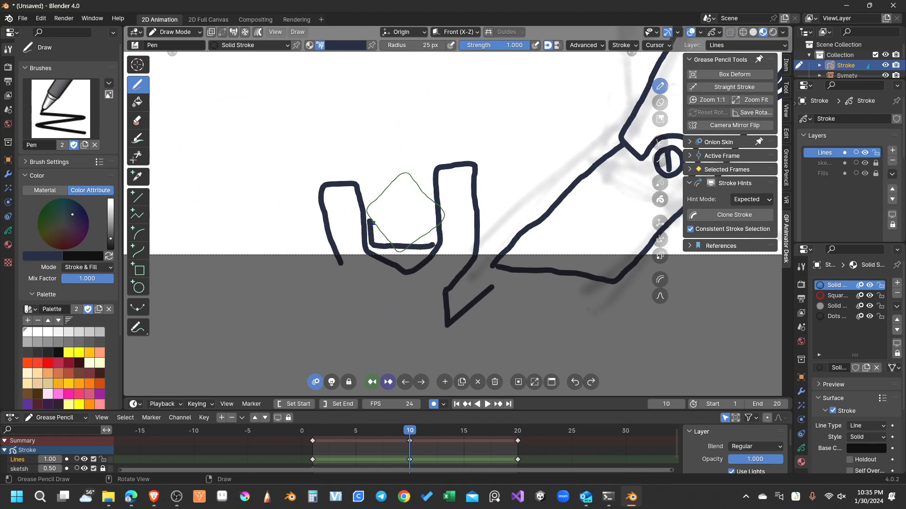
pyautogui.moveTo(434, 238)
pyautogui.mouseDown()
pyautogui.moveTo(430, 176)
pyautogui.moveTo(385, 170)
pyautogui.moveTo(366, 191)
pyautogui.moveTo(371, 221)
pyautogui.mouseUp()
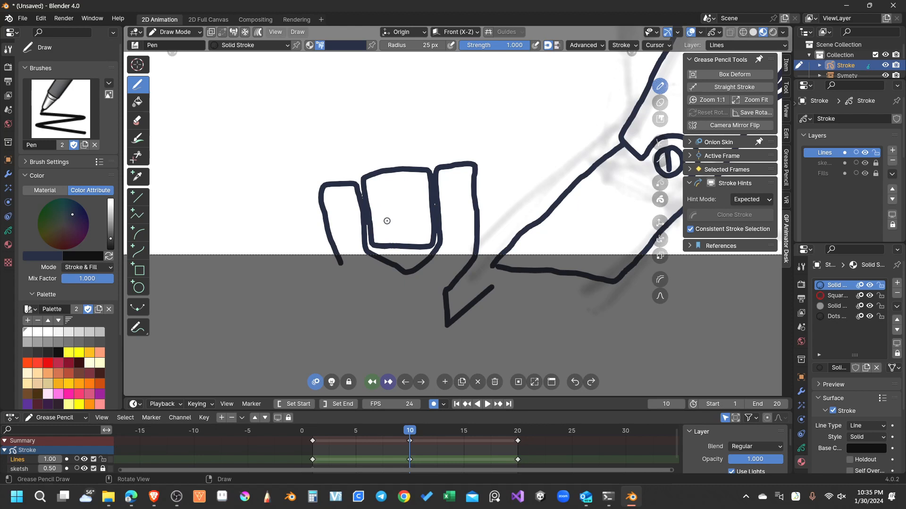
# Duplicate the frame 1 keyframes onto frame 20
pyautogui.click(306, 434)
pyautogui.click(310, 439)
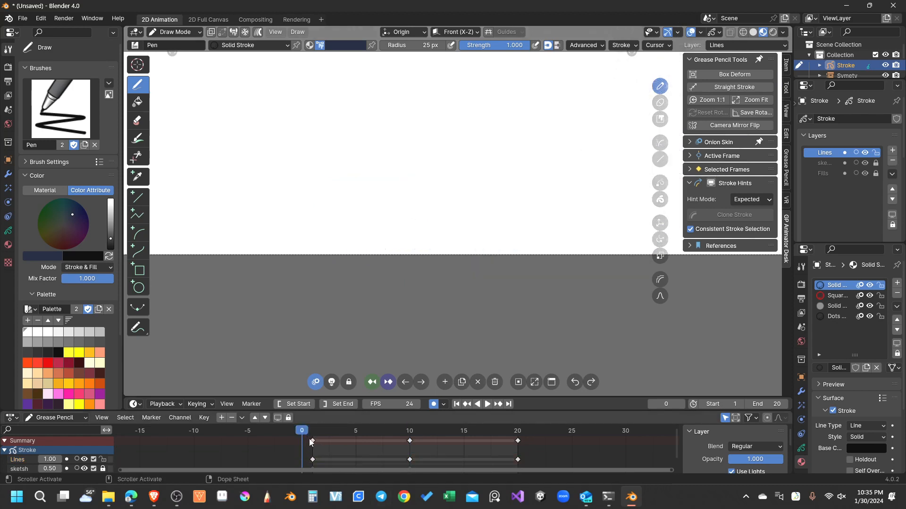
pyautogui.click(310, 441)
pyautogui.hotkey('shift', 'd')
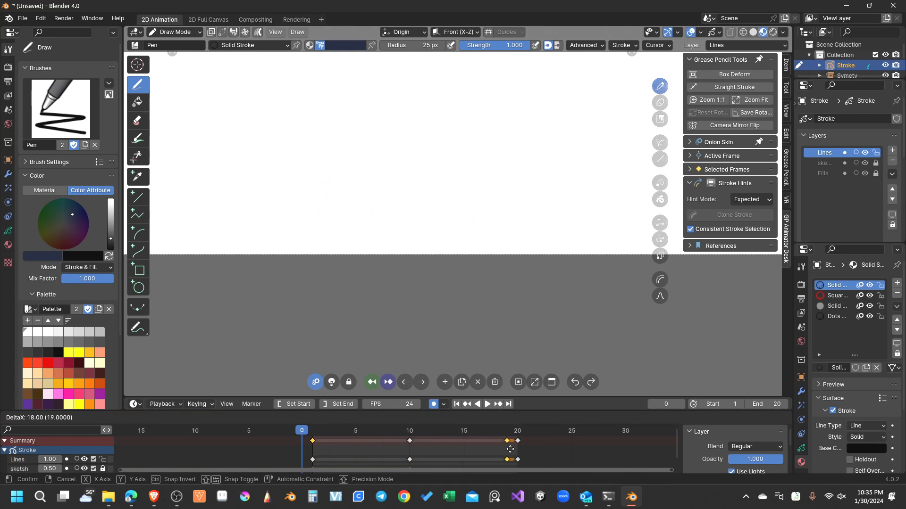
pyautogui.click(520, 449)
# Interpolate Sequence with a step of 2 between frames 1 and 10 and between frames 10 and 20
pyautogui.moveTo(373, 432); pyautogui.dragTo(358, 434)
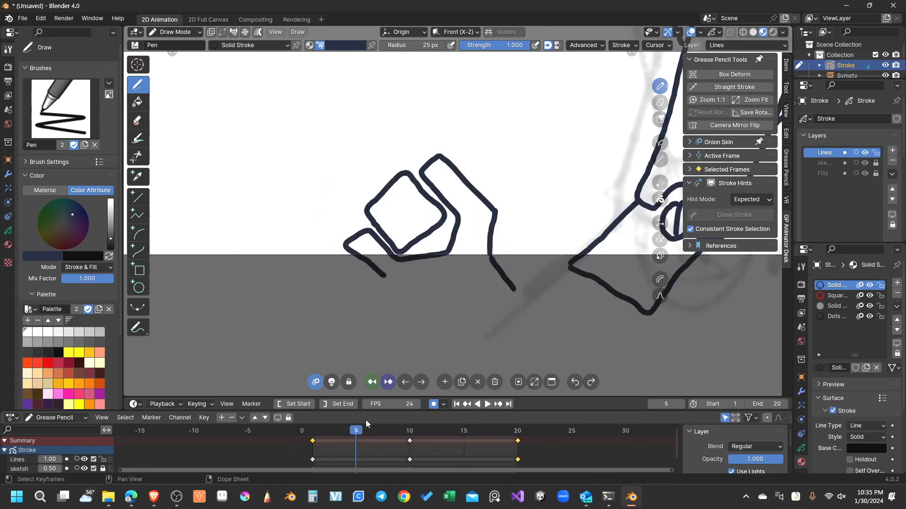
pyautogui.hotkey('ctrl', 'shift', 'e')
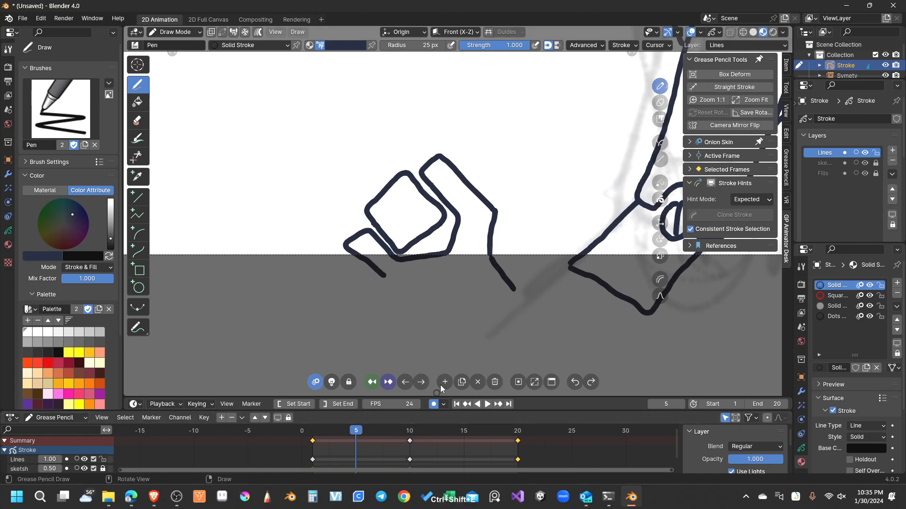
pyautogui.click(495, 433)
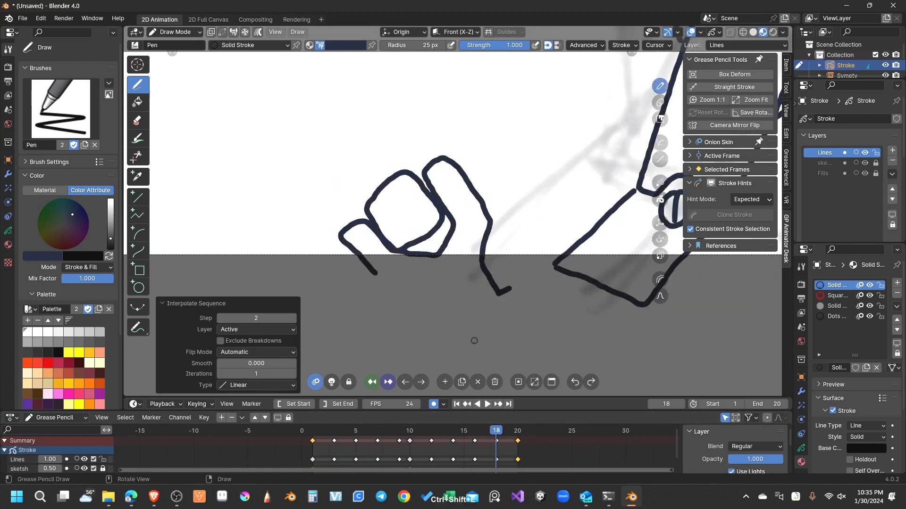
# Play the animation in the 2D Full Canvas workspace with the camera frame in view to check how the hand and square move
pyautogui.click(457, 404)
pyautogui.scroll(-12, 522, 290)
pyautogui.scroll(5, 534, 324)
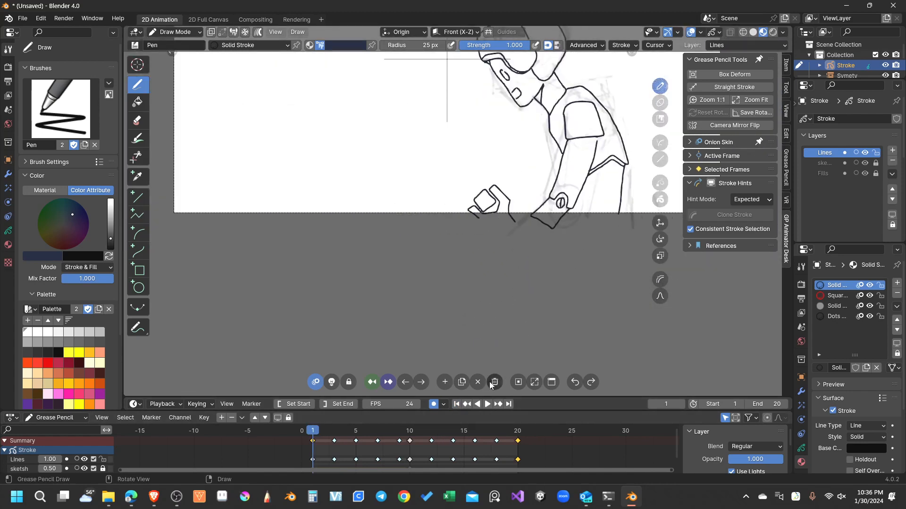
pyautogui.click(535, 382)
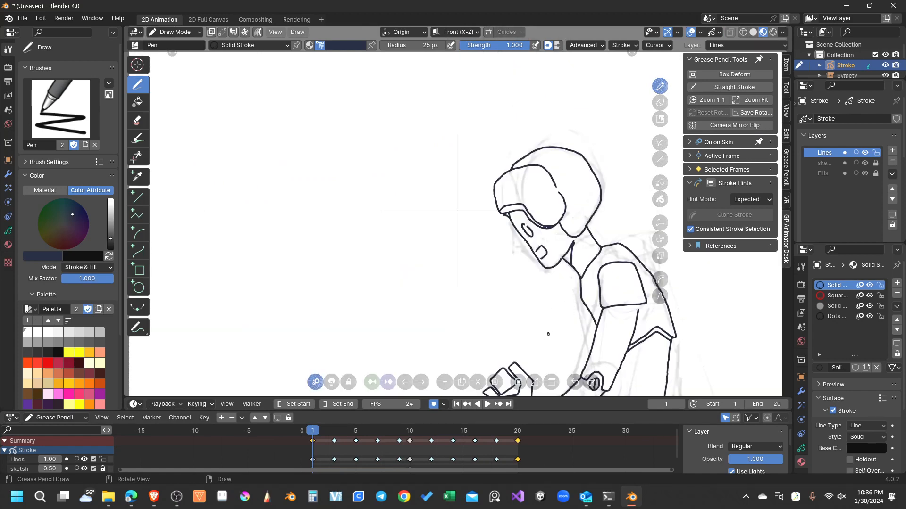
pyautogui.click(208, 20)
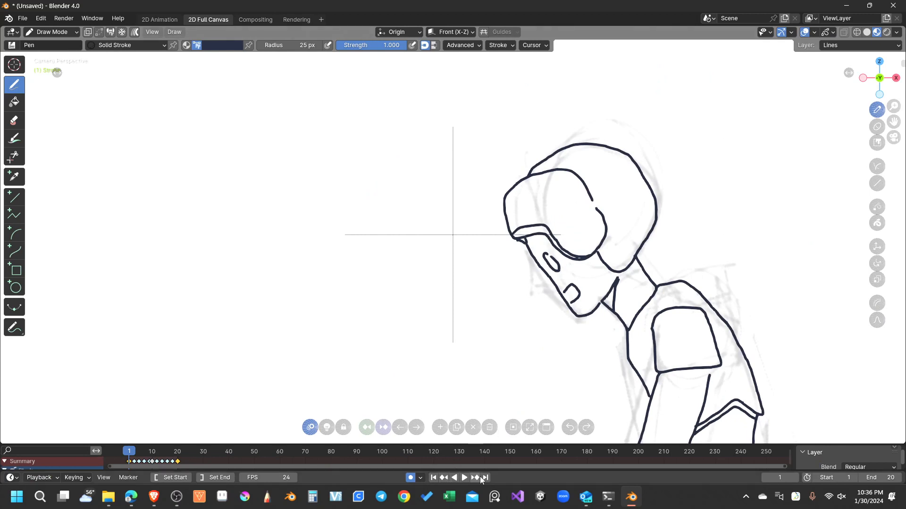
pyautogui.scroll(-2, 511, 372)
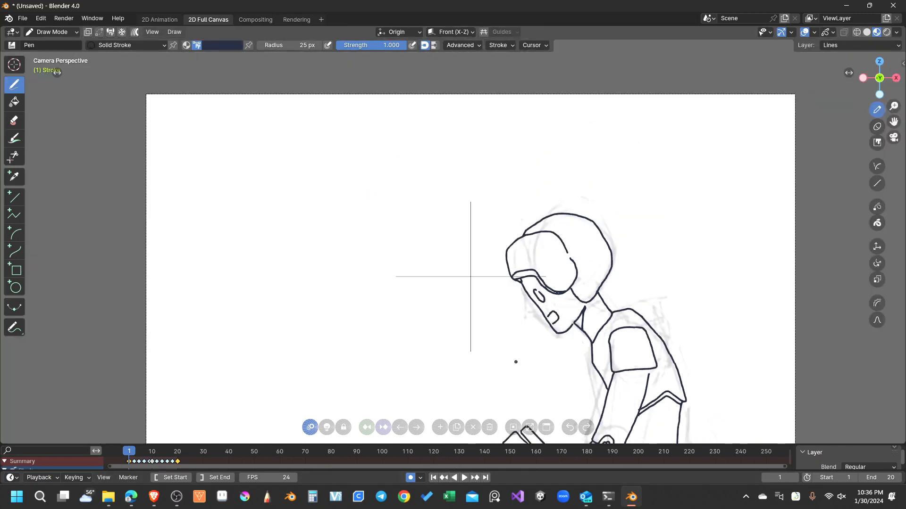
pyautogui.middleClick(515, 361)
pyautogui.press('KP_0')
pyautogui.moveTo(517, 368)
pyautogui.keyDown('shift'); pyautogui.mouseDown(button='middle')
pyautogui.moveTo(529, 283)
pyautogui.moveTo(505, 309)
pyautogui.moveTo(503, 344)
pyautogui.moveTo(510, 334)
pyautogui.mouseUp(button='middle'); pyautogui.keyUp('shift')
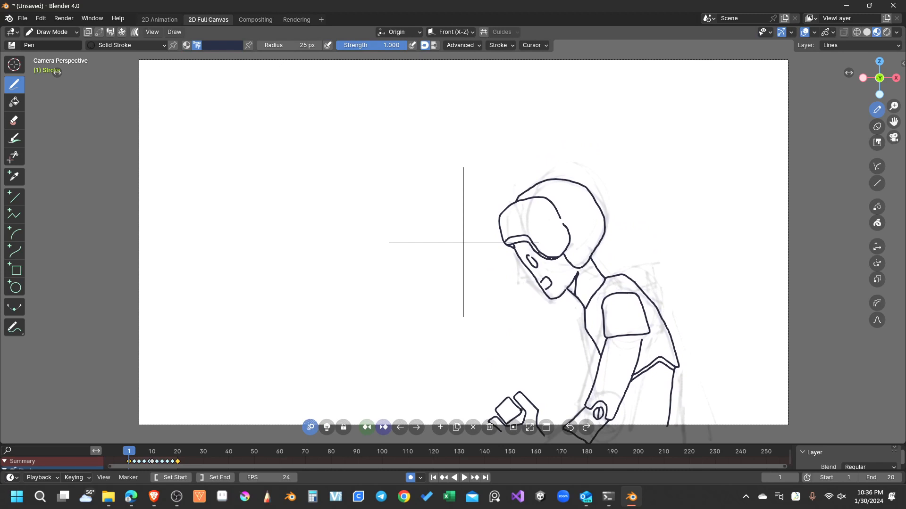
pyautogui.click(463, 478)
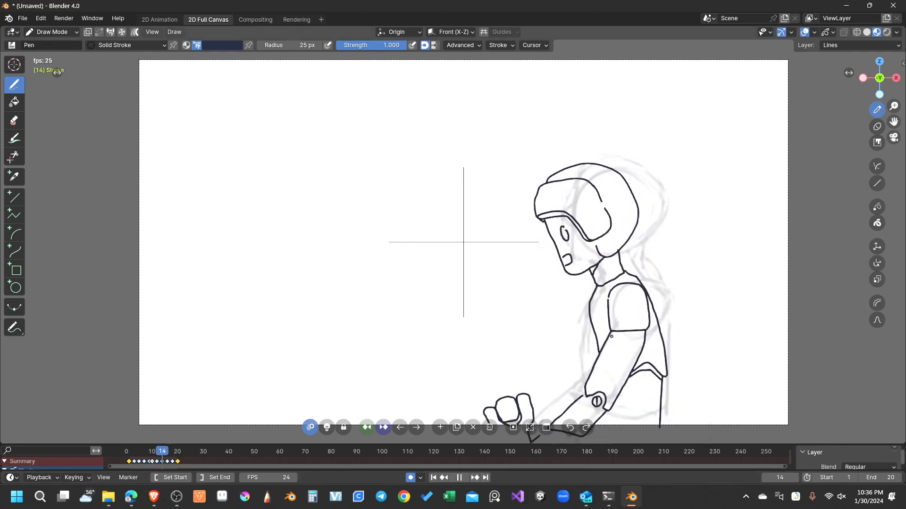
pyautogui.click(460, 477)
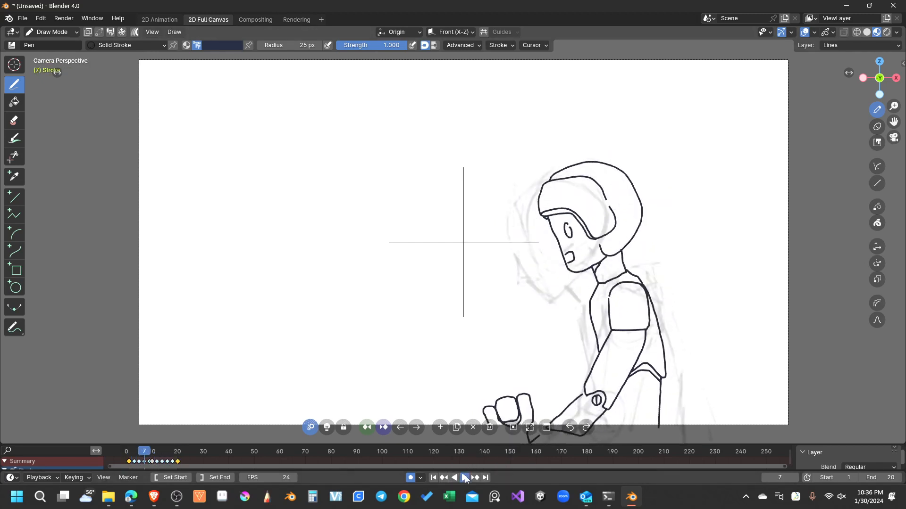
pyautogui.click(465, 478)
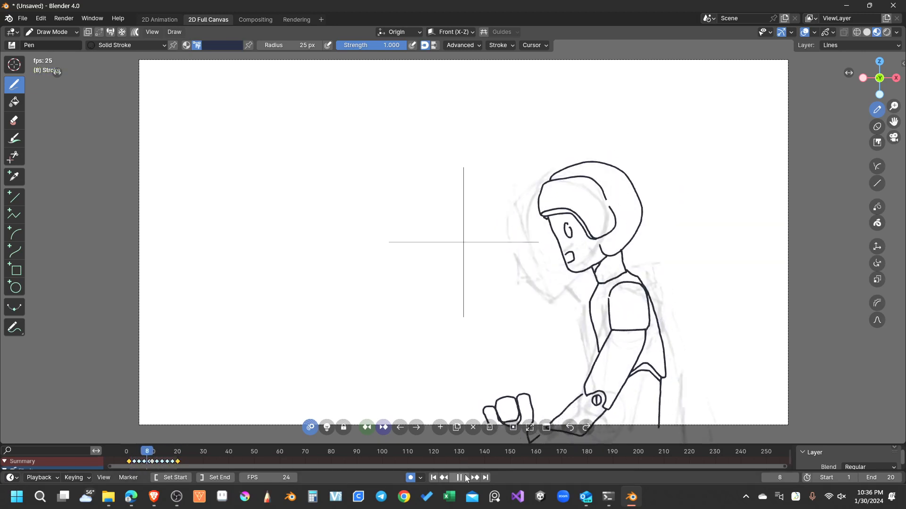
pyautogui.click(460, 478)
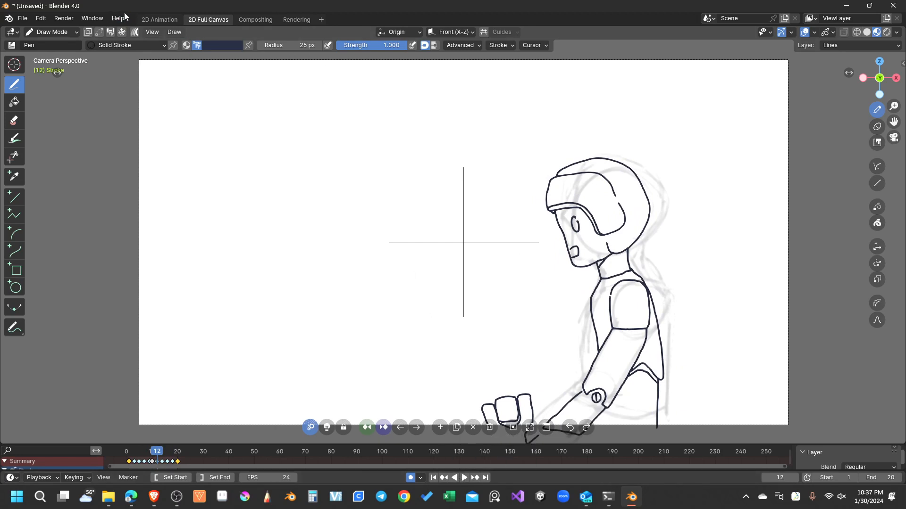
# Return to the 2D Animation workspace and undo the interpolations, the keyframe duplication and the squares in the hand at frames 10 and 1
pyautogui.click(158, 20)
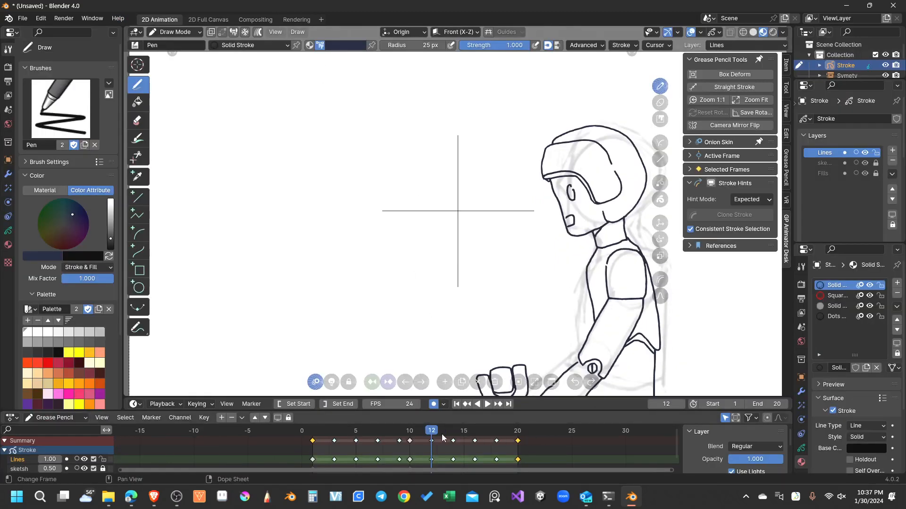
pyautogui.press('space')
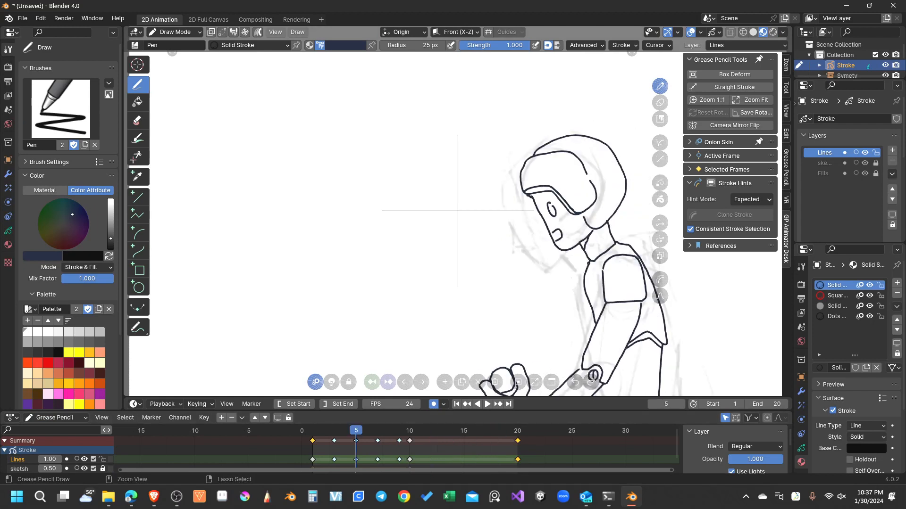
pyautogui.hotkey('ctrl', 'z')
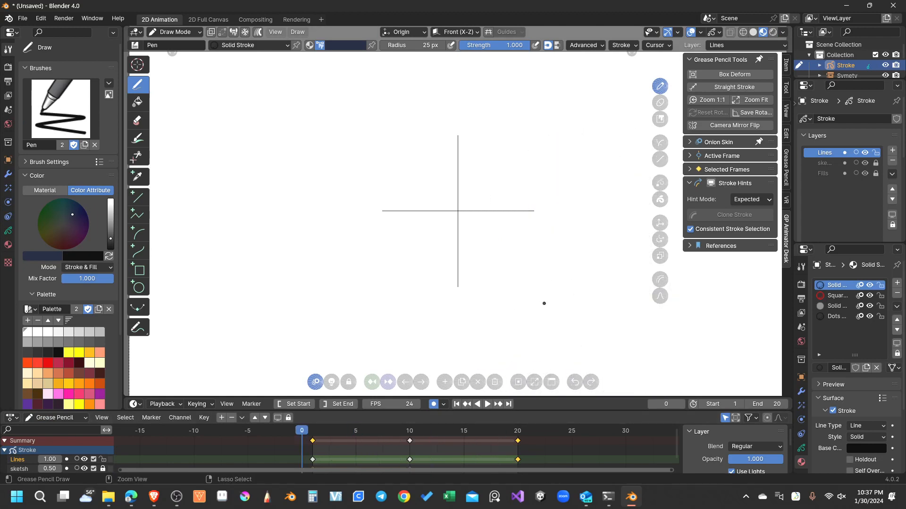
pyautogui.hotkey('ctrl', 'z')
pyautogui.hotkey('ctrl', 'z')
pyautogui.hotkey('ctrl', 'z')
pyautogui.hotkey('ctrl', 'z')
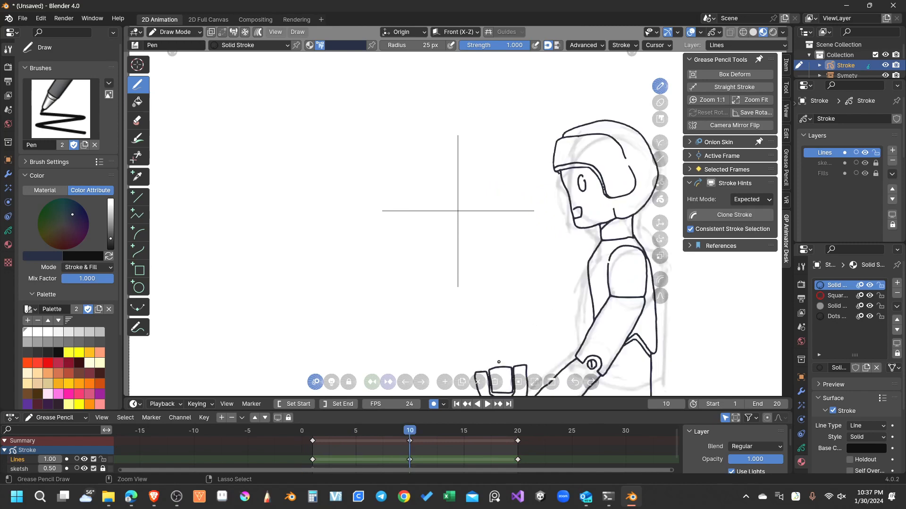
pyautogui.hotkey('ctrl', 'z')
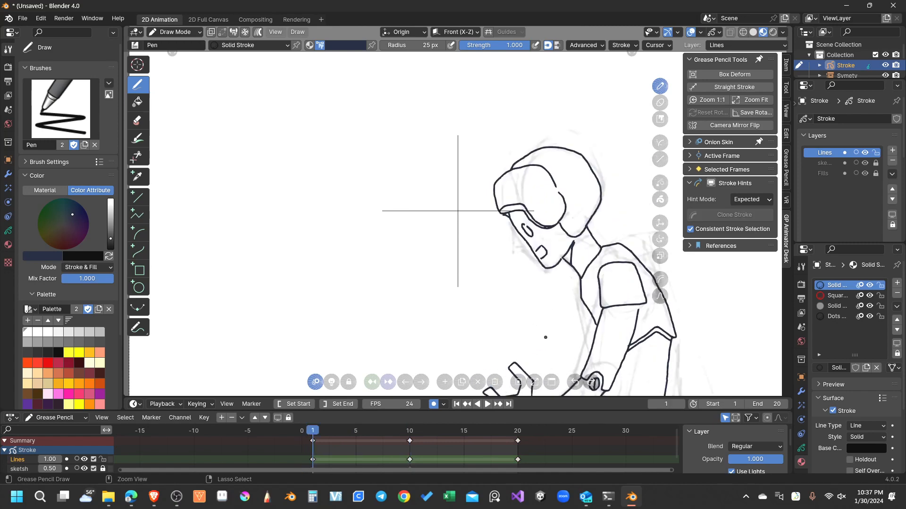
# Draw the held object in the hand on frame 1 as a diamond of separate strokes with two crossing lines inside
pyautogui.click(412, 431)
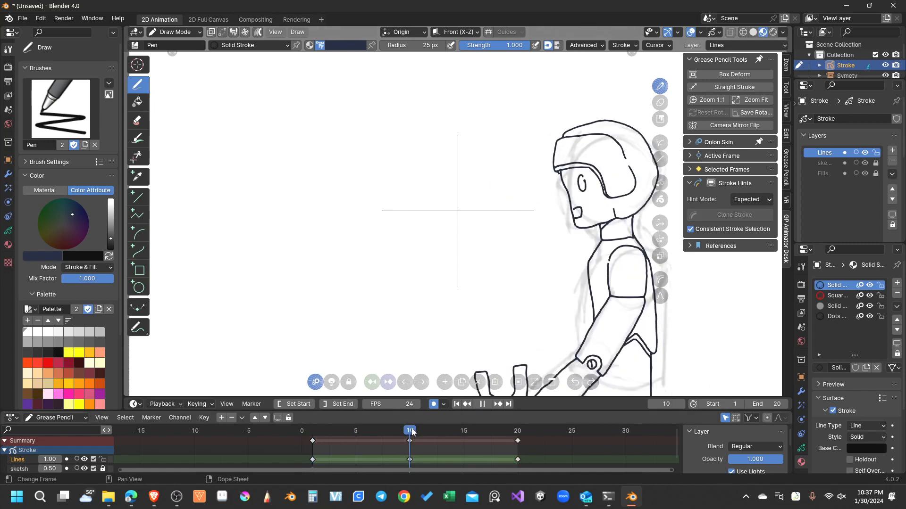
pyautogui.moveTo(411, 431); pyautogui.dragTo(366, 432)
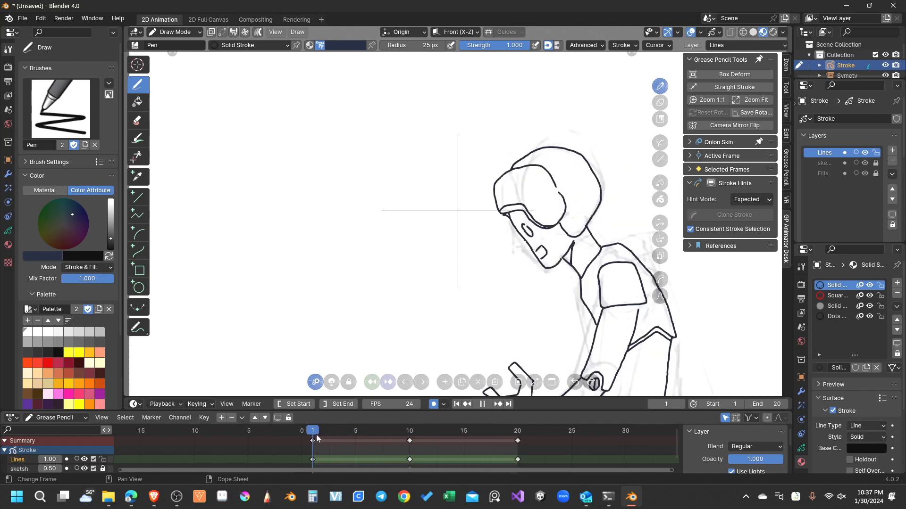
pyautogui.press('space')
pyautogui.keyDown('shift'); pyautogui.moveTo(561, 301); pyautogui.dragTo(540, 216, button='middle'); pyautogui.keyUp('shift')
pyautogui.scroll(2, 541, 316)
pyautogui.scroll(2, 541, 316)
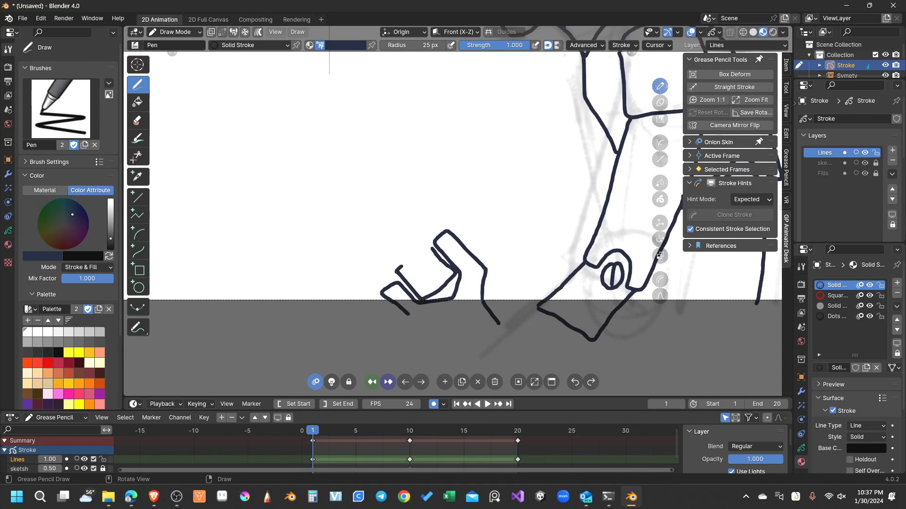
pyautogui.moveTo(402, 267)
pyautogui.mouseDown()
pyautogui.moveTo(424, 245)
pyautogui.moveTo(421, 286)
pyautogui.mouseUp()
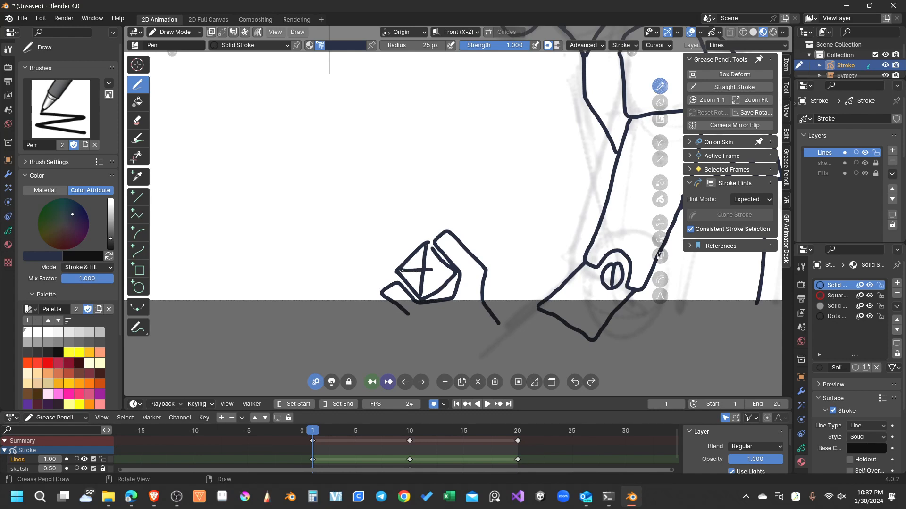
# On frame 10, draw the held object between the fingers as a square of separate strokes with two crossing diagonals, matching the frame 1 strokes
pyautogui.click(410, 431)
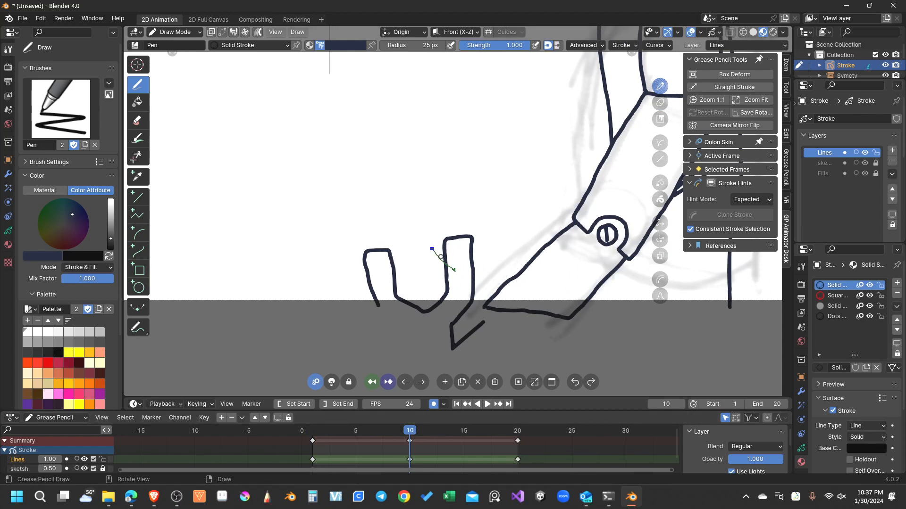
pyautogui.hotkey('shift', 'Left')
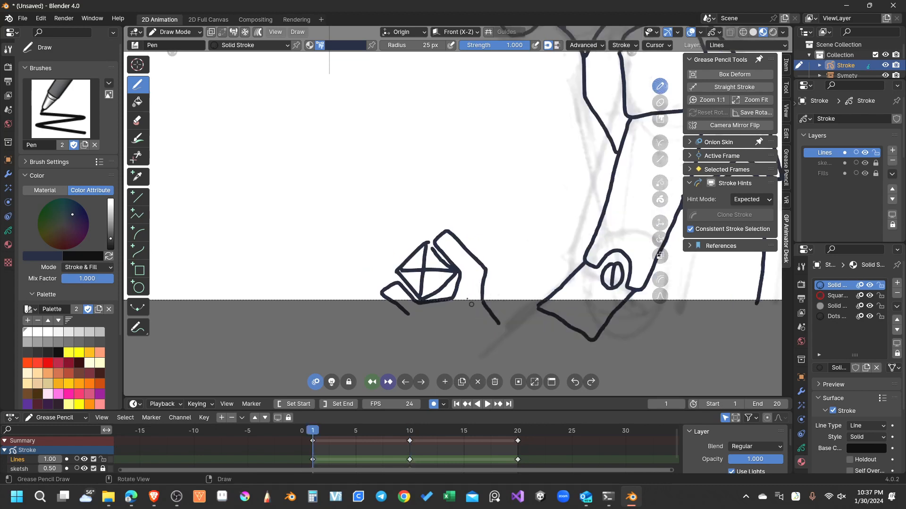
pyautogui.press('Up')
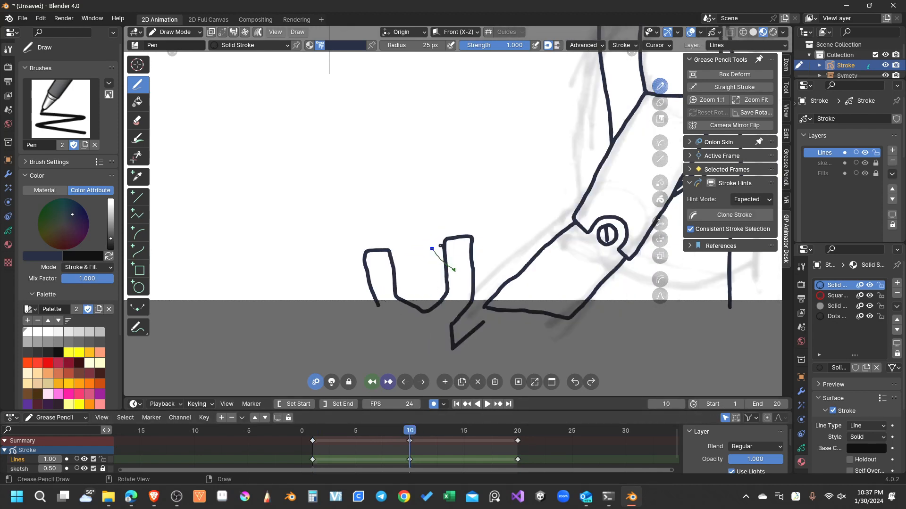
pyautogui.moveTo(440, 246)
pyautogui.mouseDown()
pyautogui.moveTo(444, 292)
pyautogui.moveTo(410, 295)
pyautogui.mouseUp()
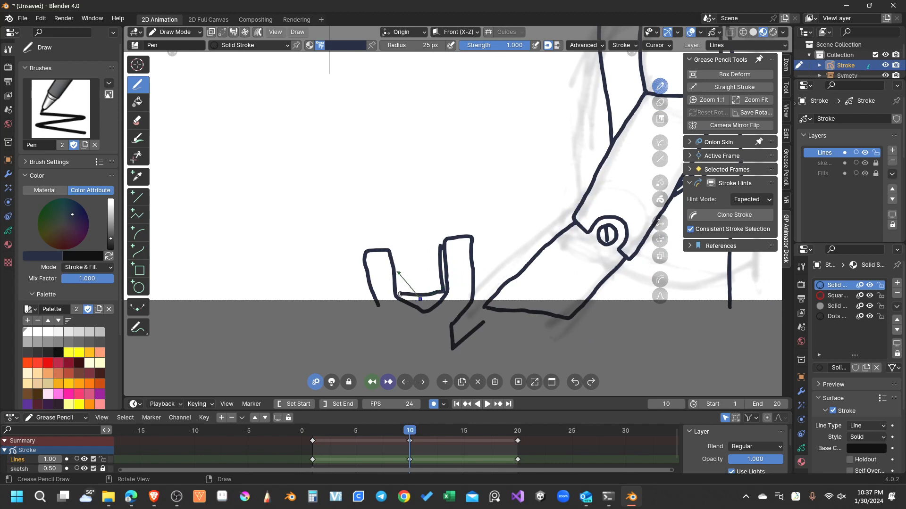
pyautogui.moveTo(395, 261)
pyautogui.mouseDown()
pyautogui.moveTo(395, 245)
pyautogui.moveTo(430, 242)
pyautogui.mouseUp()
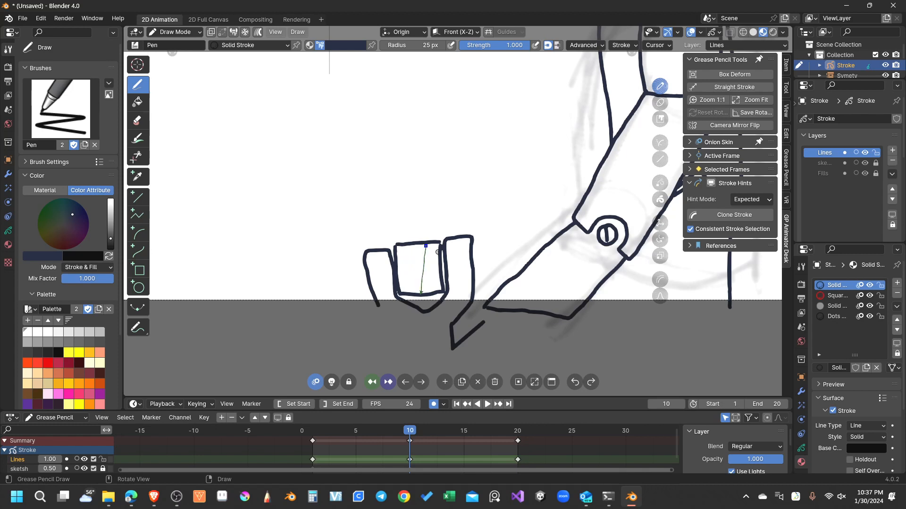
pyautogui.moveTo(437, 244); pyautogui.dragTo(400, 290)
pyautogui.moveTo(396, 245); pyautogui.dragTo(441, 290)
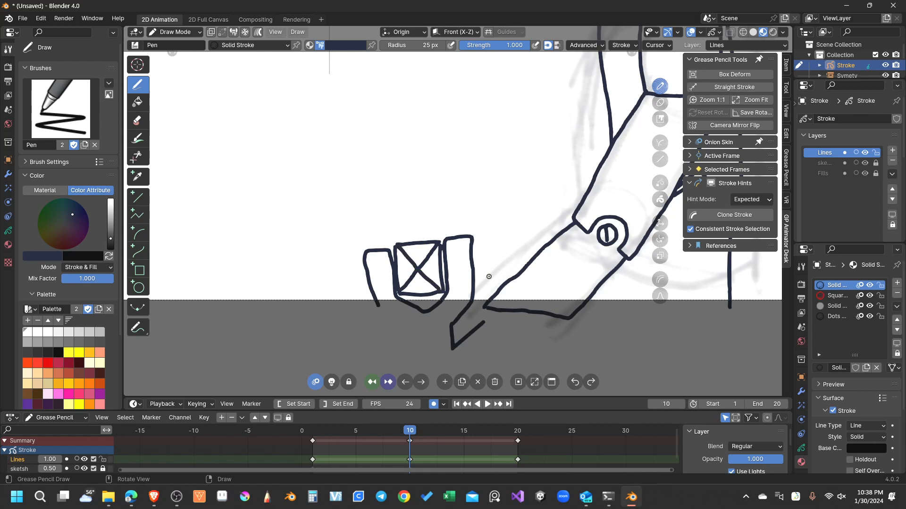
# Duplicate the frame 1 keyframe onto frame 20 so the loop ends on the starting pose
pyautogui.click(312, 441)
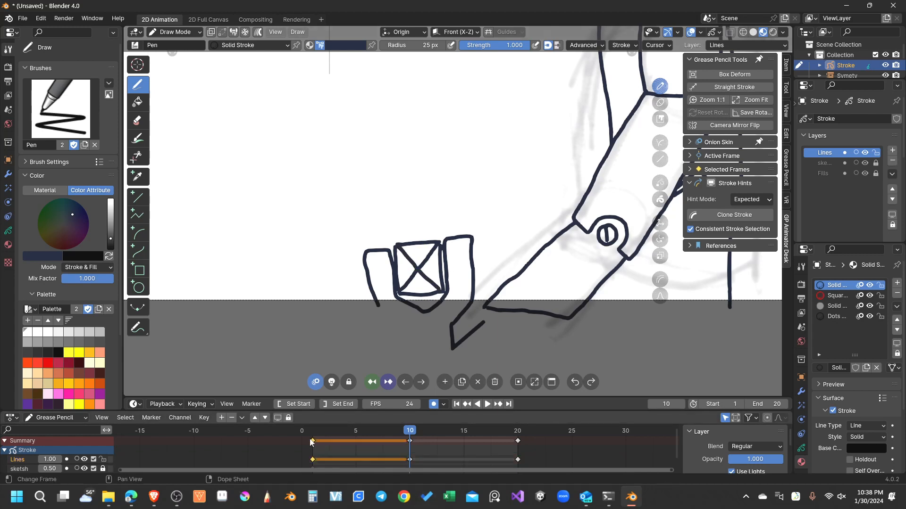
pyautogui.moveTo(312, 442); pyautogui.dragTo(510, 443)
pyautogui.click(521, 443)
# Interpolate Sequence on the Lines layer with a step of 2 between frames 1 and 10 and between frames 10 and 20
pyautogui.moveTo(409, 432); pyautogui.dragTo(371, 431)
pyautogui.scroll(-4, 492, 238)
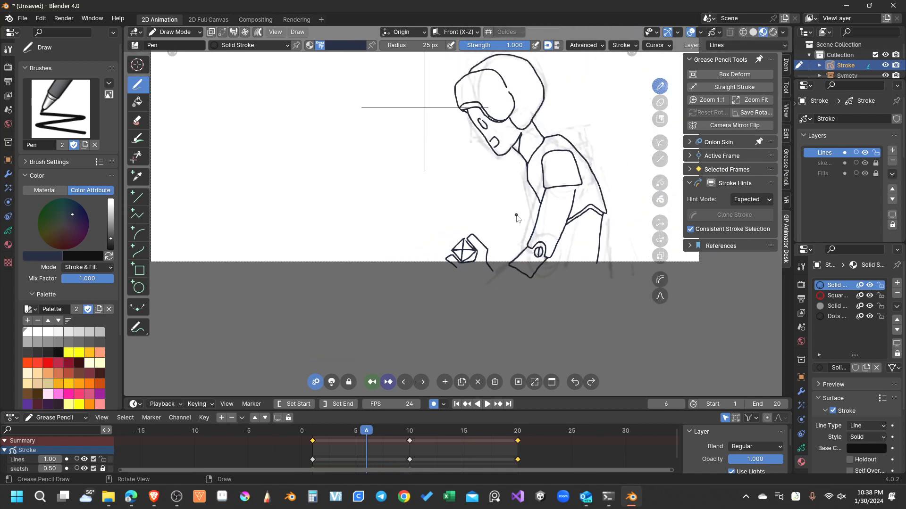
pyautogui.hotkey('ctrl', 'shift', 'e')
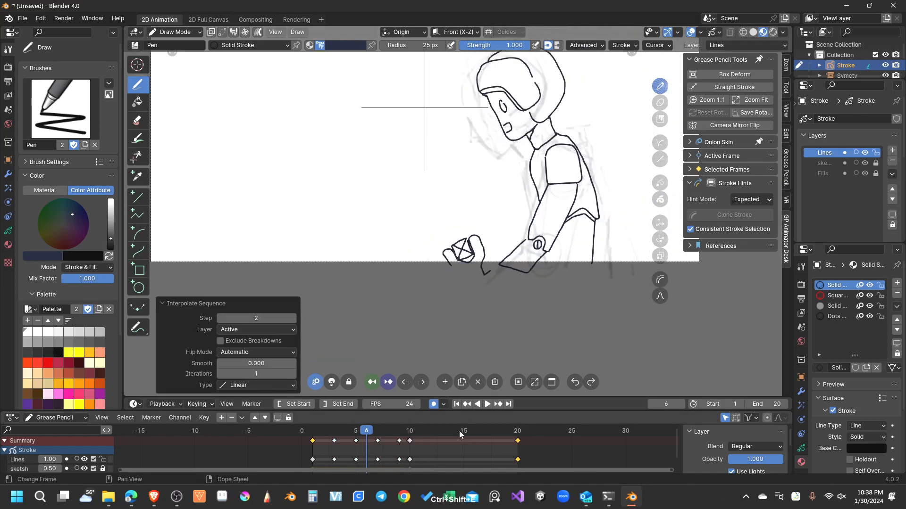
pyautogui.click(463, 435)
pyautogui.hotkey('ctrl', 'shift', 'e')
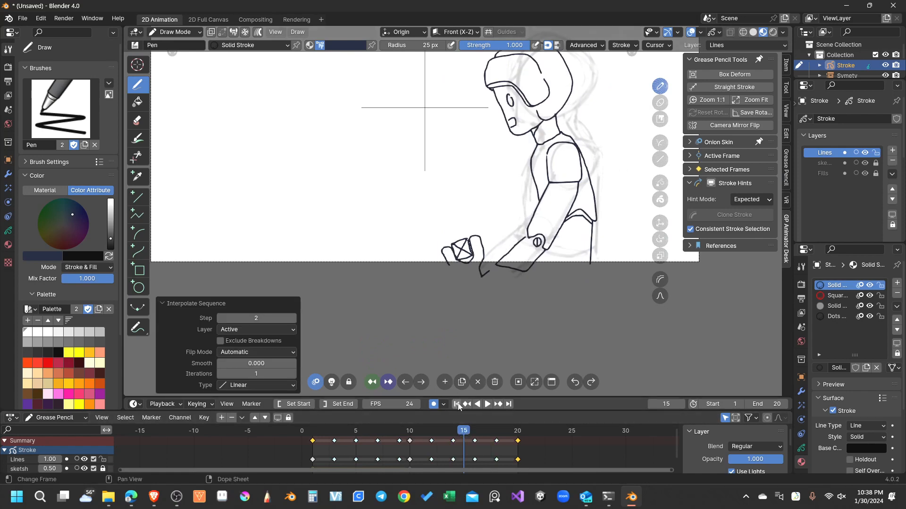
# Play the loop with the whole camera frame in view, hide the sketch layer during playback, and stop the animation
pyautogui.click(487, 404)
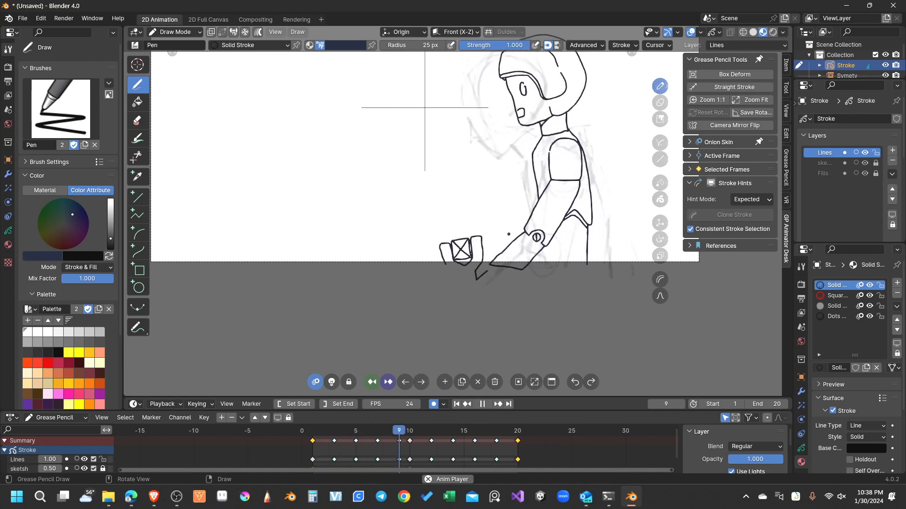
pyautogui.keyDown('shift'); pyautogui.moveTo(511, 234); pyautogui.dragTo(511, 331, button='middle'); pyautogui.keyUp('shift')
pyautogui.scroll(-2, 515, 301)
pyautogui.scroll(-1, 515, 301)
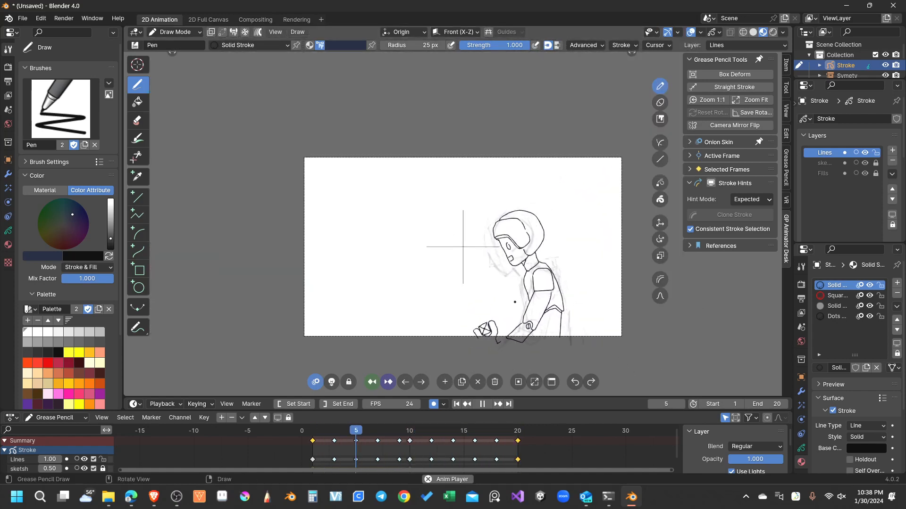
pyautogui.click(862, 164)
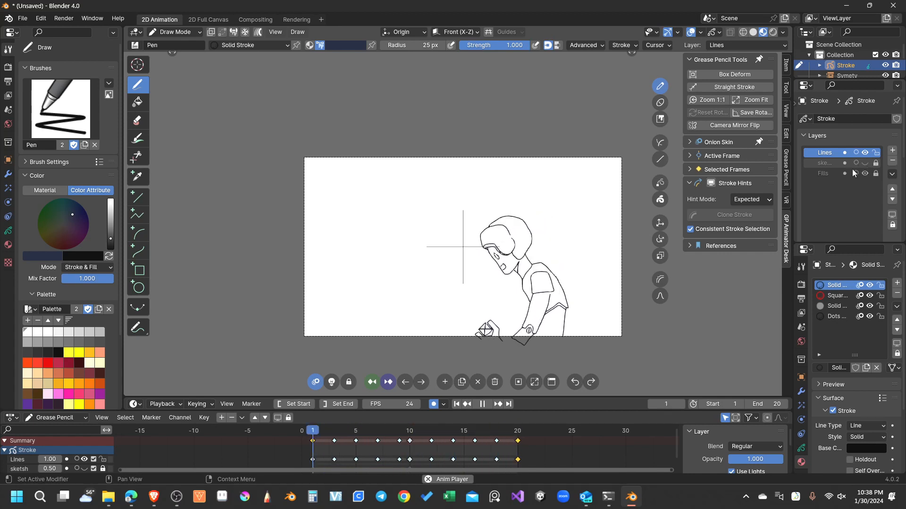
pyautogui.click(482, 405)
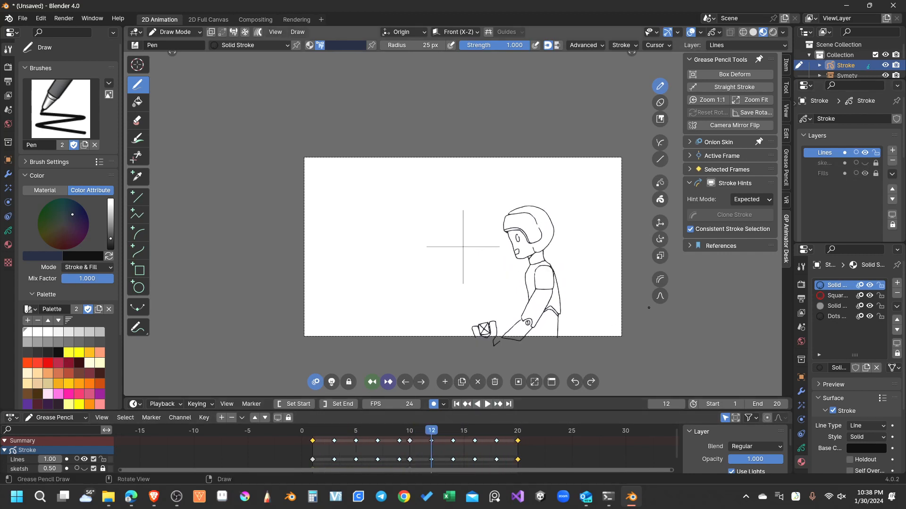